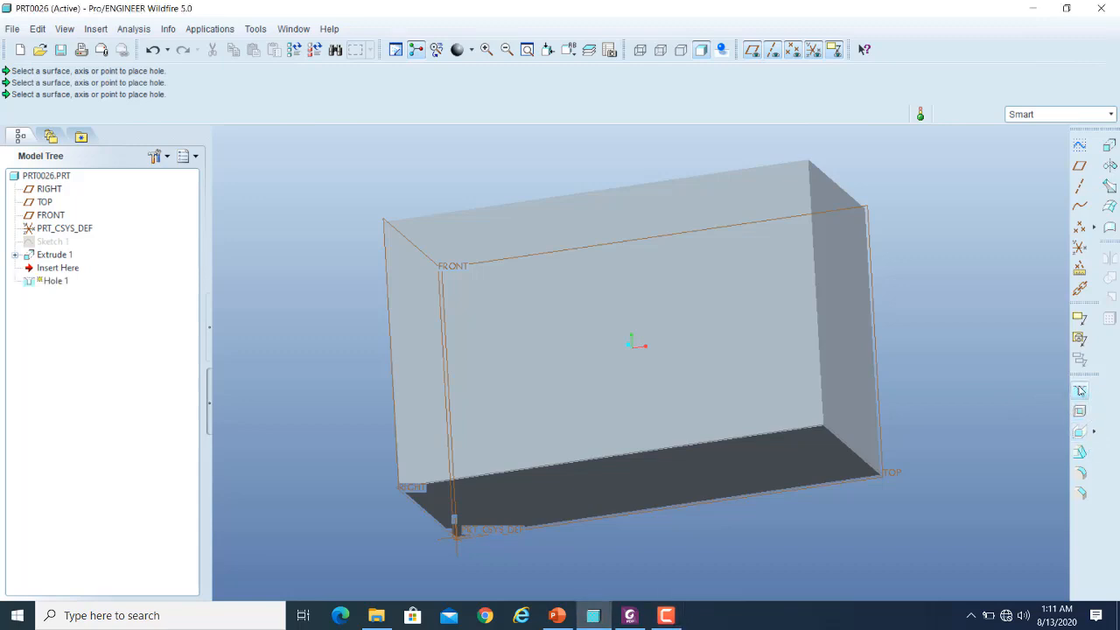
- Place a hole on the block's large face opposite the FRONT plane, sized to about 27.25 diameter and 45.25 depth
{"action": "left_click", "coordinate": [1080, 390]}
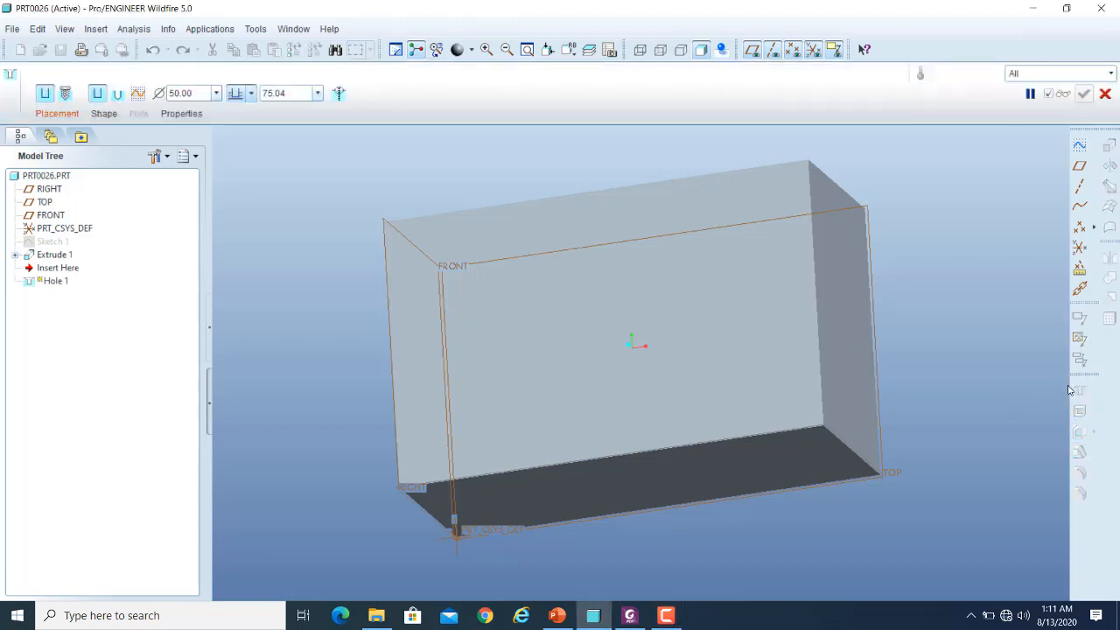
{"action": "left_click", "coordinate": [58, 114]}
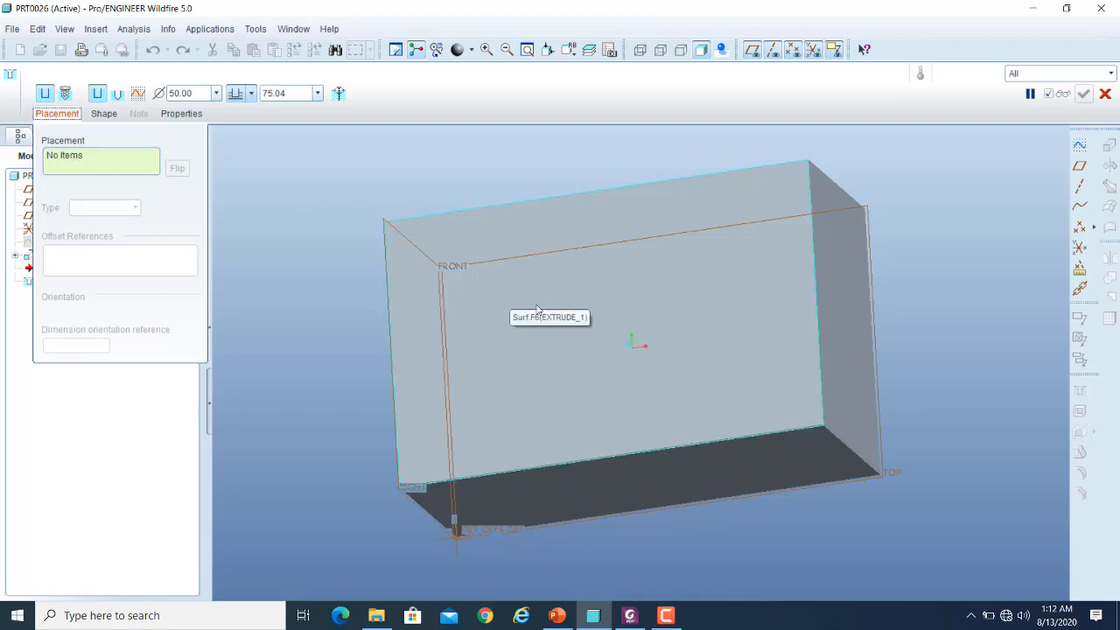
{"action": "left_click", "coordinate": [854, 306]}
{"action": "left_click", "coordinate": [772, 470]}
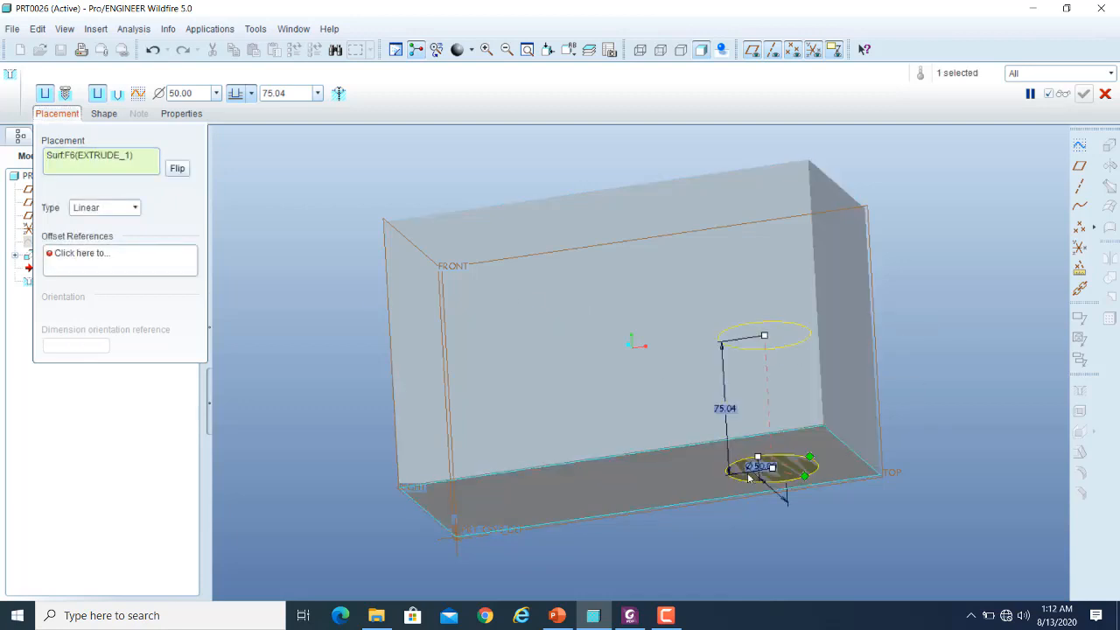
{"action": "left_click", "coordinate": [594, 344]}
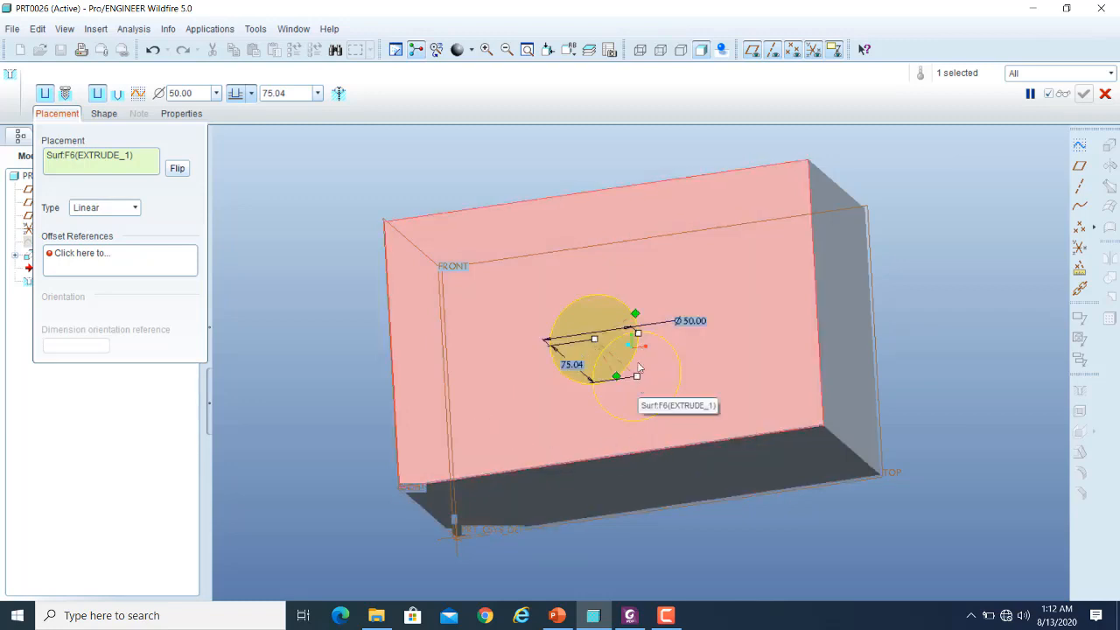
{"action": "left_click_drag", "start_coordinate": [639, 336], "coordinate": [617, 344]}
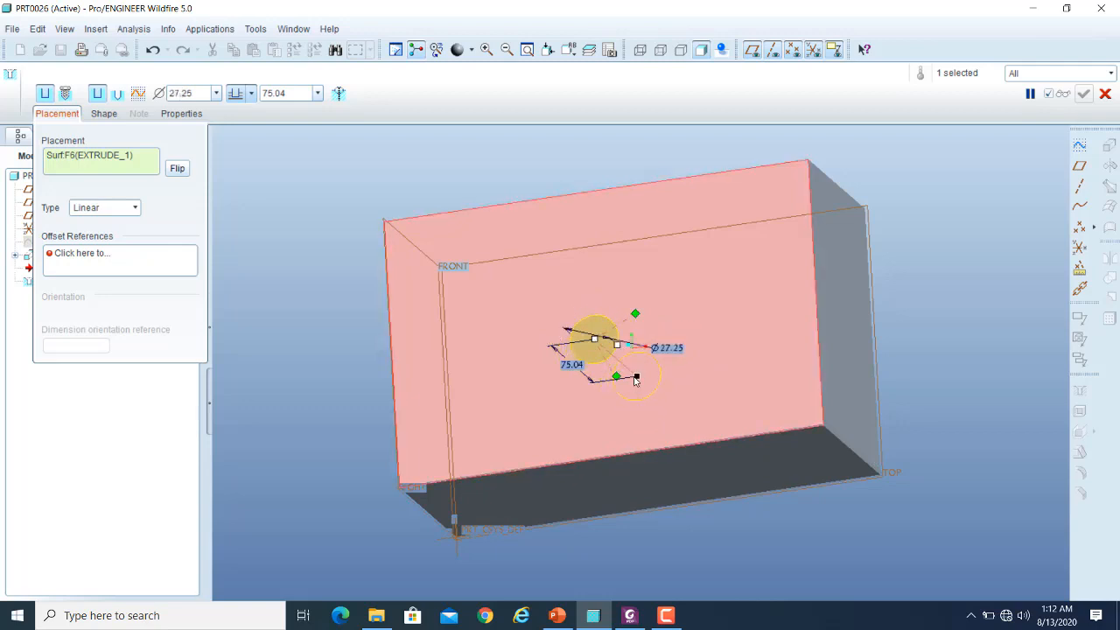
{"action": "left_click_drag", "start_coordinate": [623, 368], "coordinate": [578, 369]}
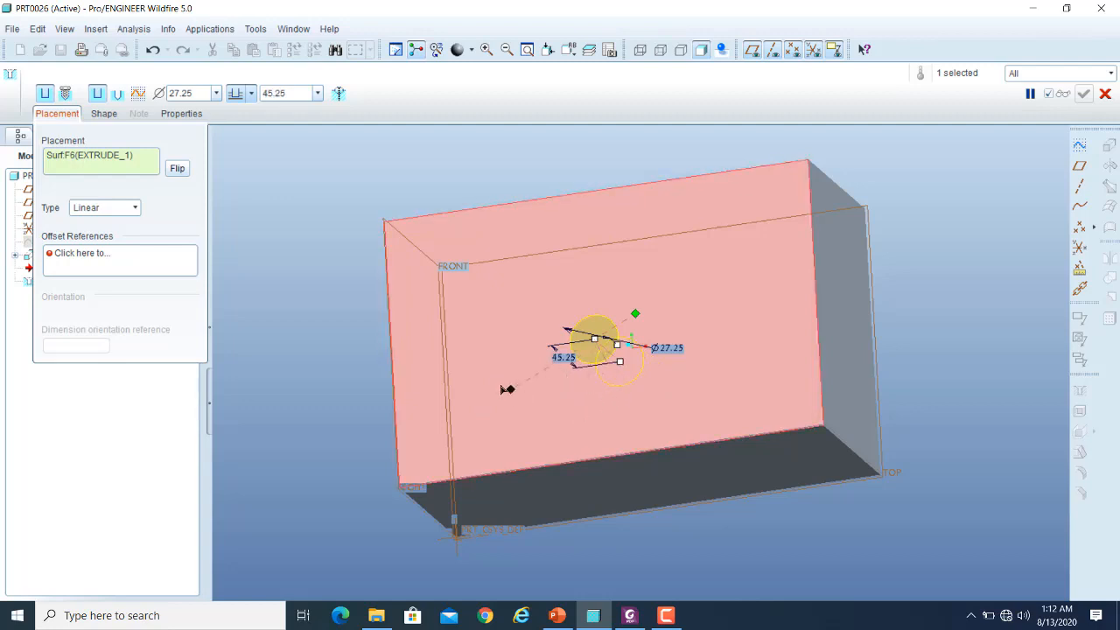
- Attach the hole's offset references to the RIGHT and TOP planes and move it to about 82.25 and 66.71 from them
{"action": "mouse_move", "coordinate": [405, 350]}
{"action": "left_mouse_down"}
{"action": "mouse_move", "coordinate": [393, 351]}
{"action": "mouse_move", "coordinate": [392, 368]}
{"action": "left_mouse_up"}
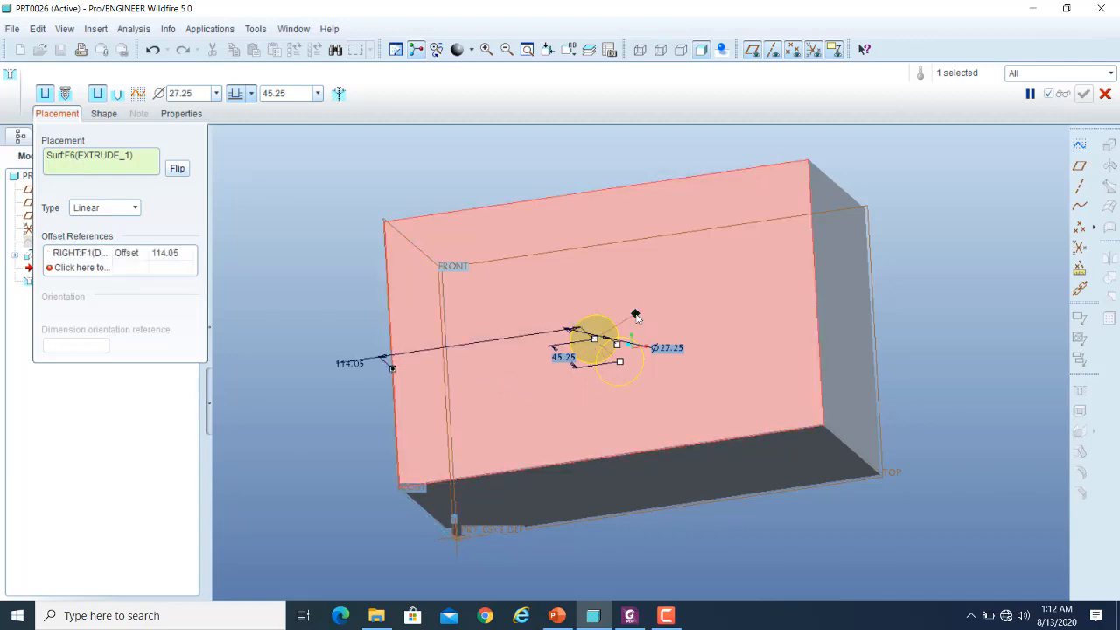
{"action": "left_click_drag", "start_coordinate": [636, 313], "coordinate": [559, 466]}
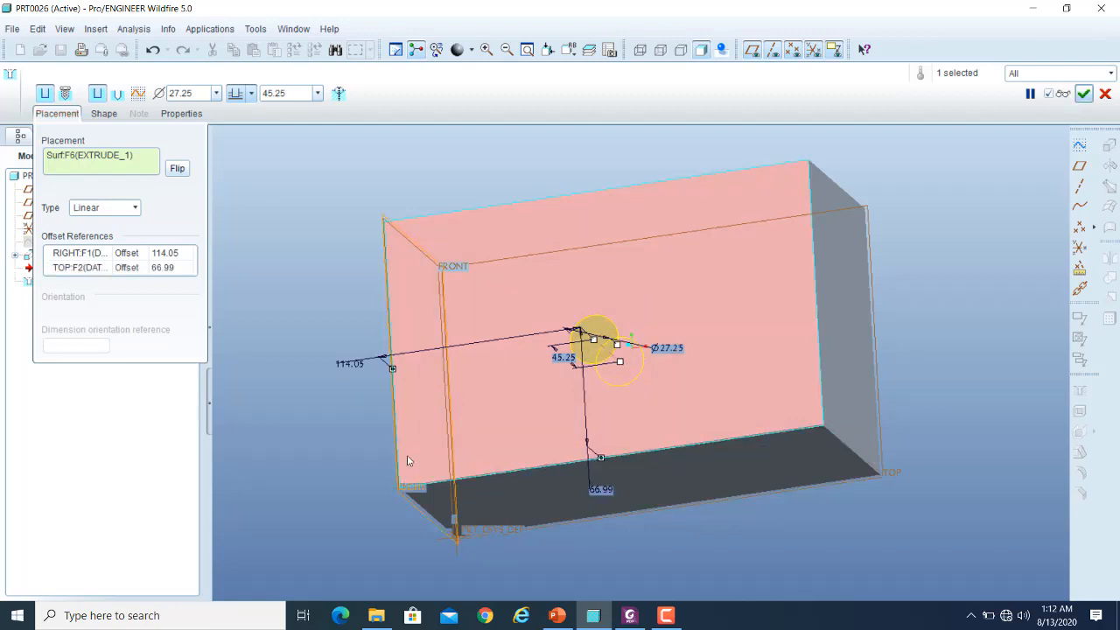
{"action": "left_click_drag", "start_coordinate": [601, 344], "coordinate": [540, 352]}
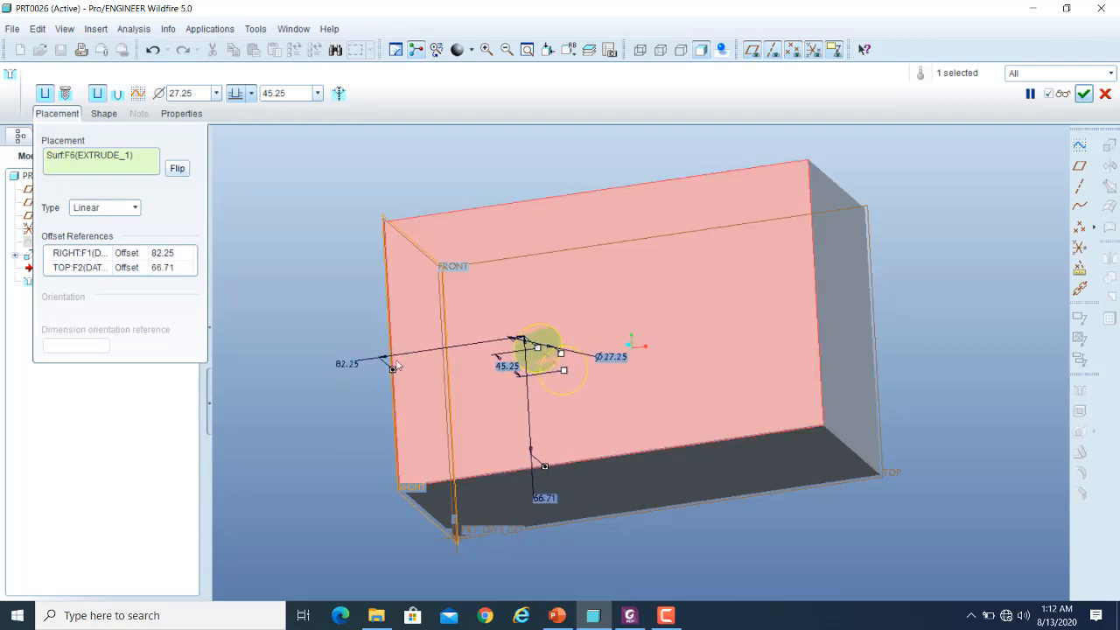
- Set the hole's offsets to 50 from the RIGHT plane and 60 from the TOP plane, and complete the hole
{"action": "double_click", "coordinate": [347, 366]}
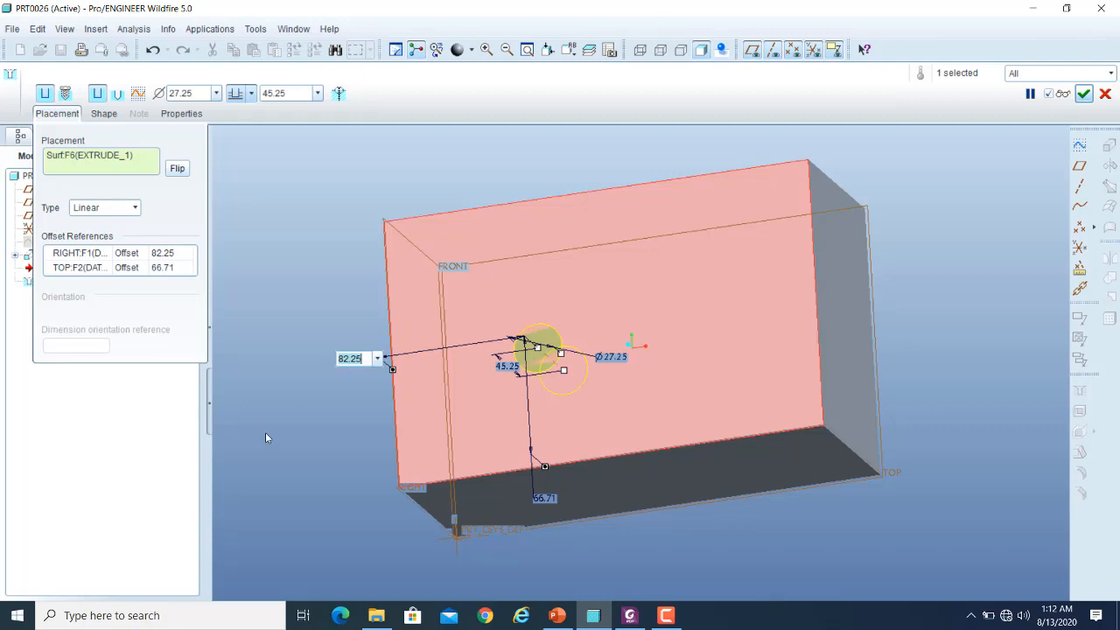
{"action": "type", "text": "50"}
{"action": "key", "text": "Return"}
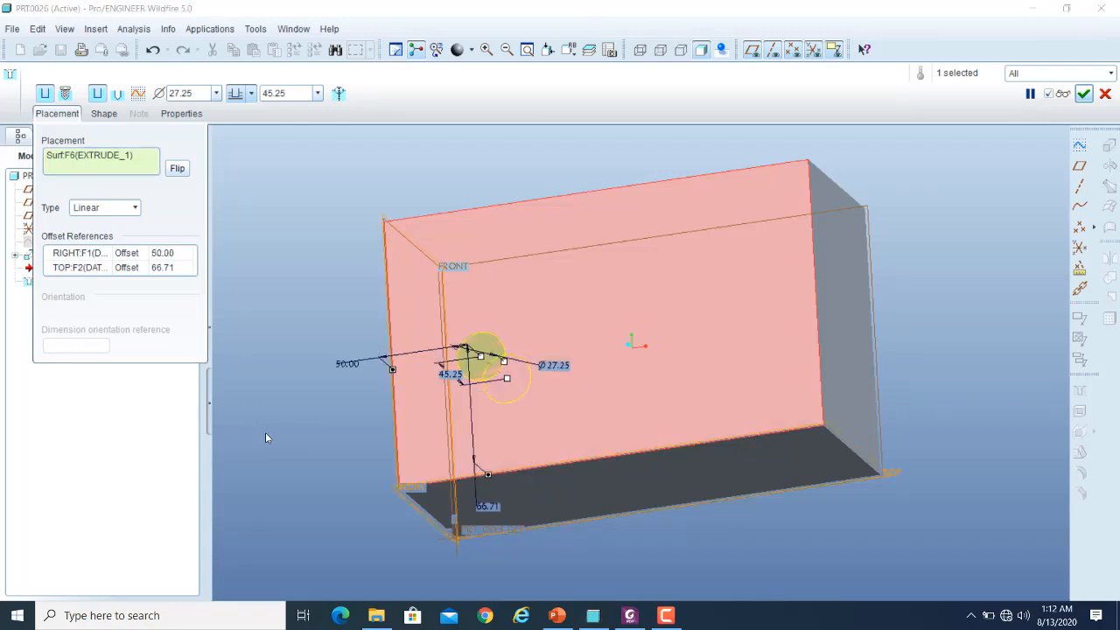
{"action": "double_click", "coordinate": [483, 507]}
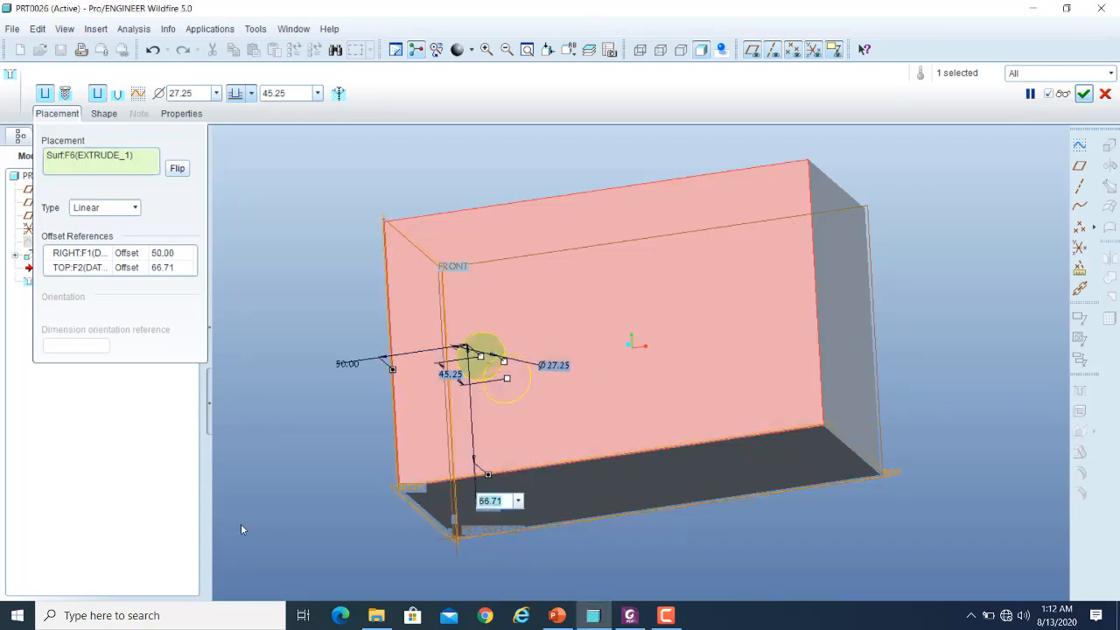
{"action": "type", "text": "60"}
{"action": "key", "text": "Return"}
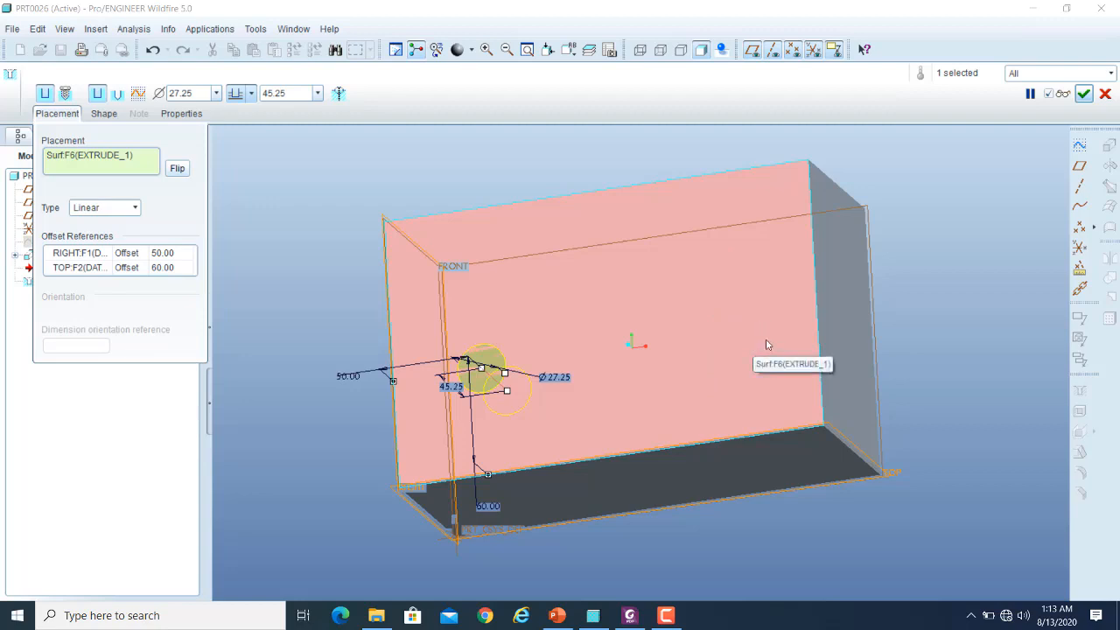
{"action": "left_click", "coordinate": [59, 118]}
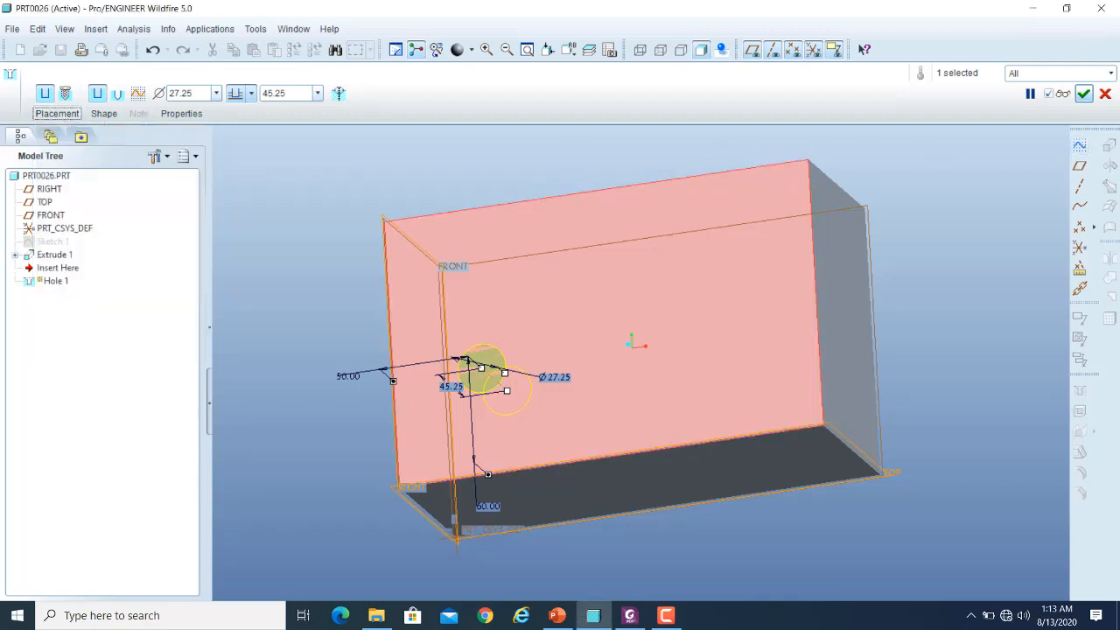
{"action": "left_click", "coordinate": [1085, 94]}
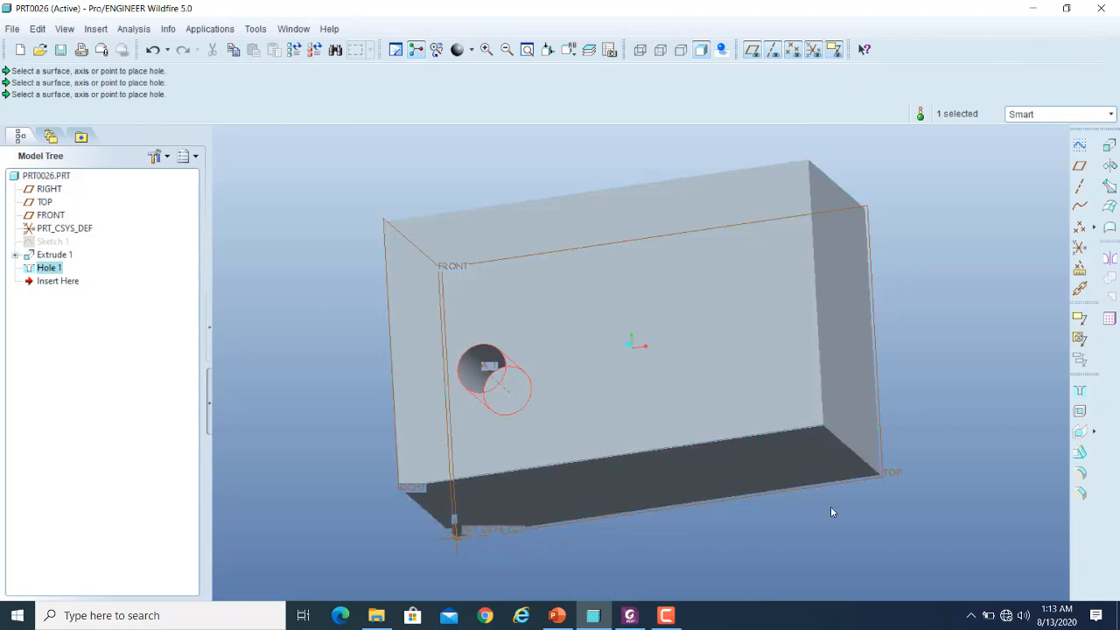
- Set the block's length to 600 and regenerate the part
{"action": "double_click", "coordinate": [682, 294]}
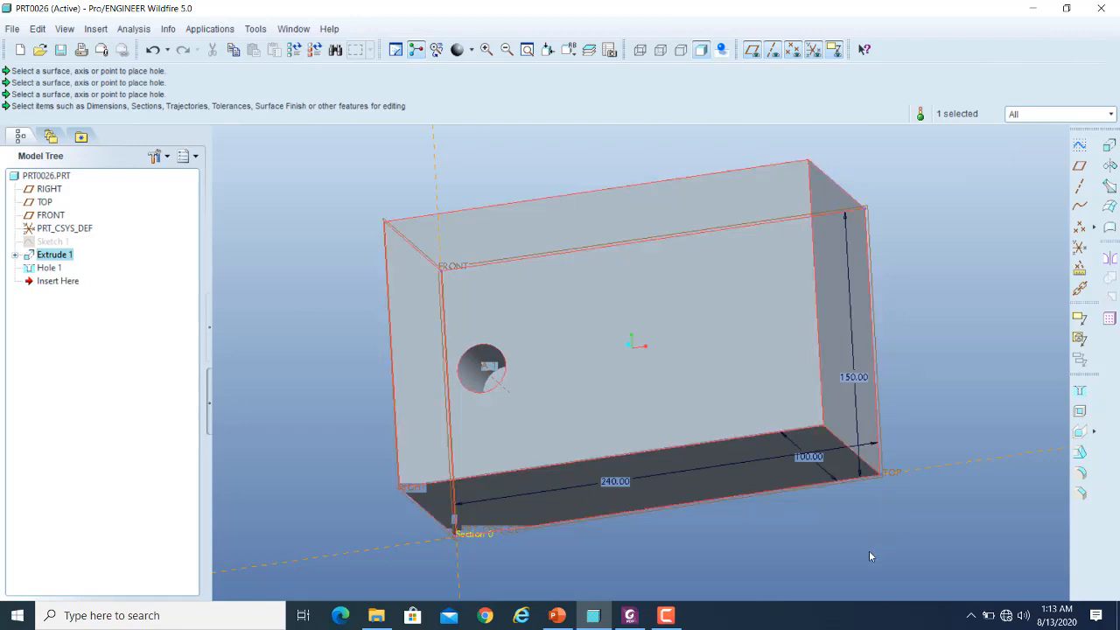
{"action": "double_click", "coordinate": [617, 483]}
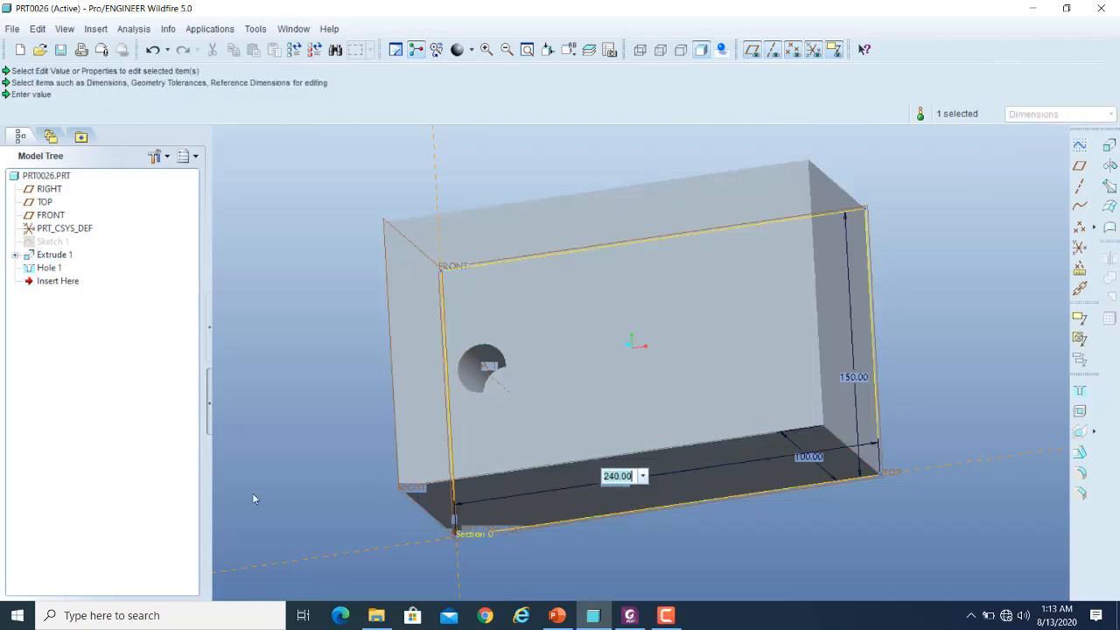
{"action": "type", "text": "600"}
{"action": "key", "text": "Return"}
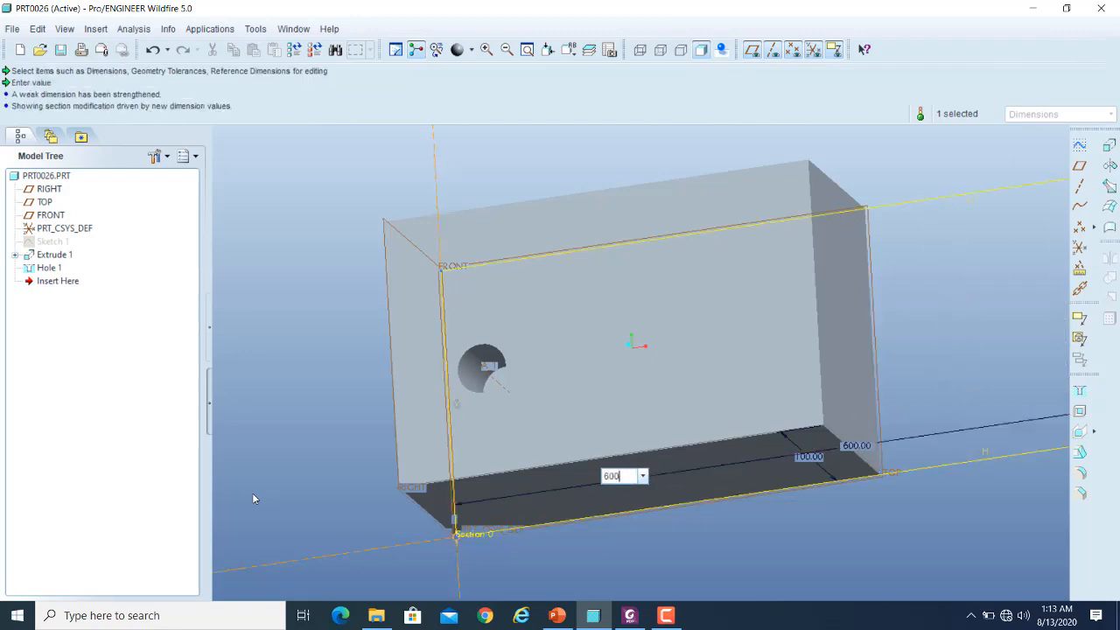
{"action": "scroll", "coordinate": [387, 449], "scroll_direction": "down", "scroll_amount": 3}
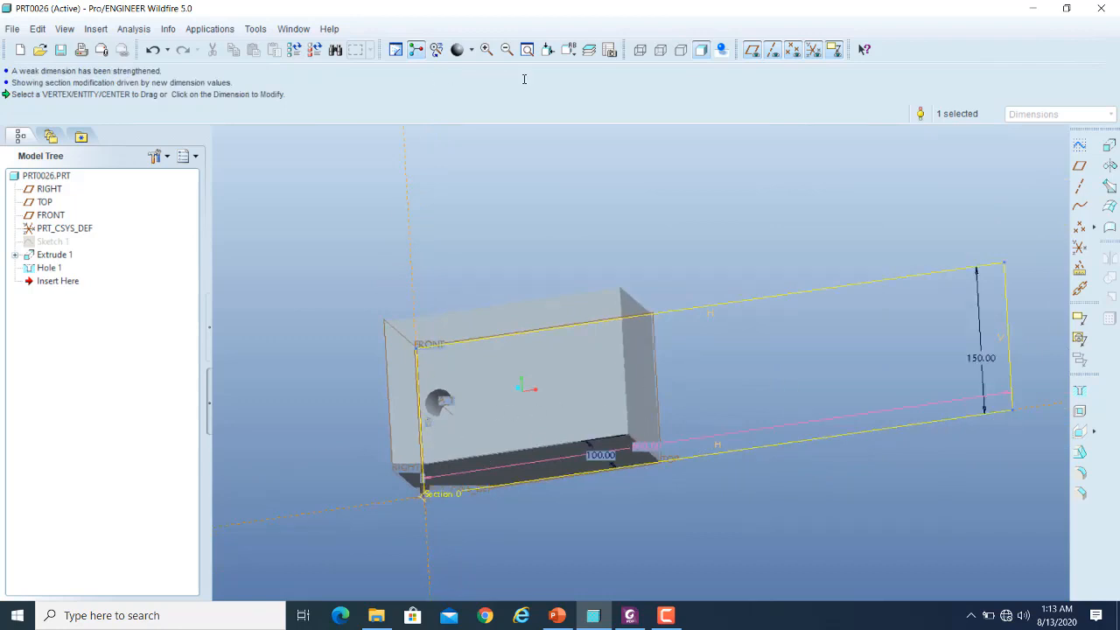
{"action": "left_click", "coordinate": [294, 49]}
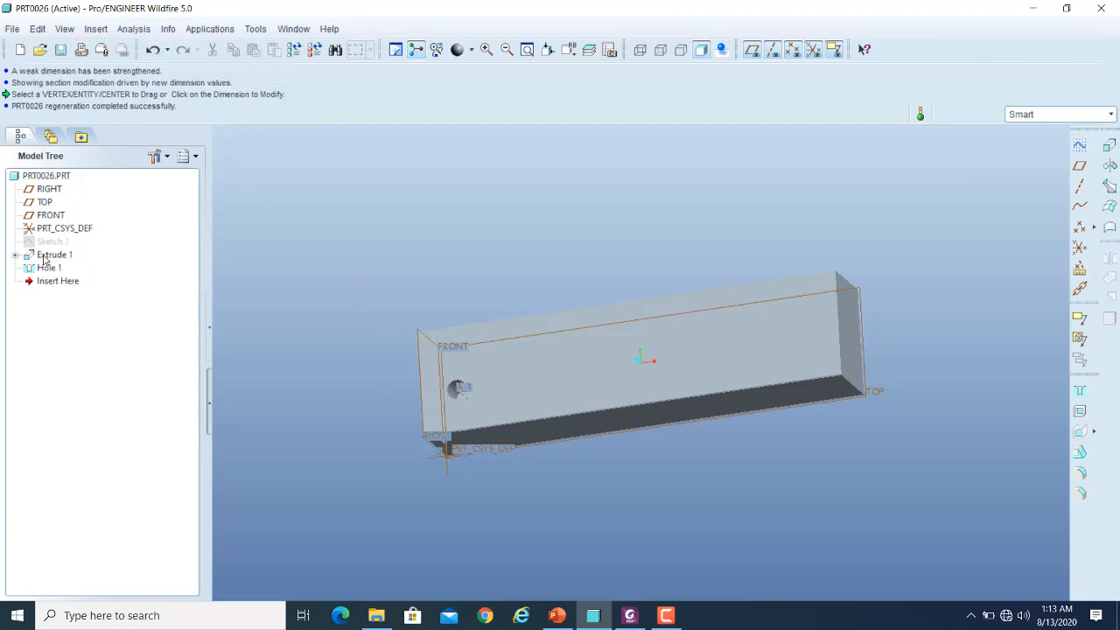
- Undo the block's length change
{"action": "left_click", "coordinate": [152, 49]}
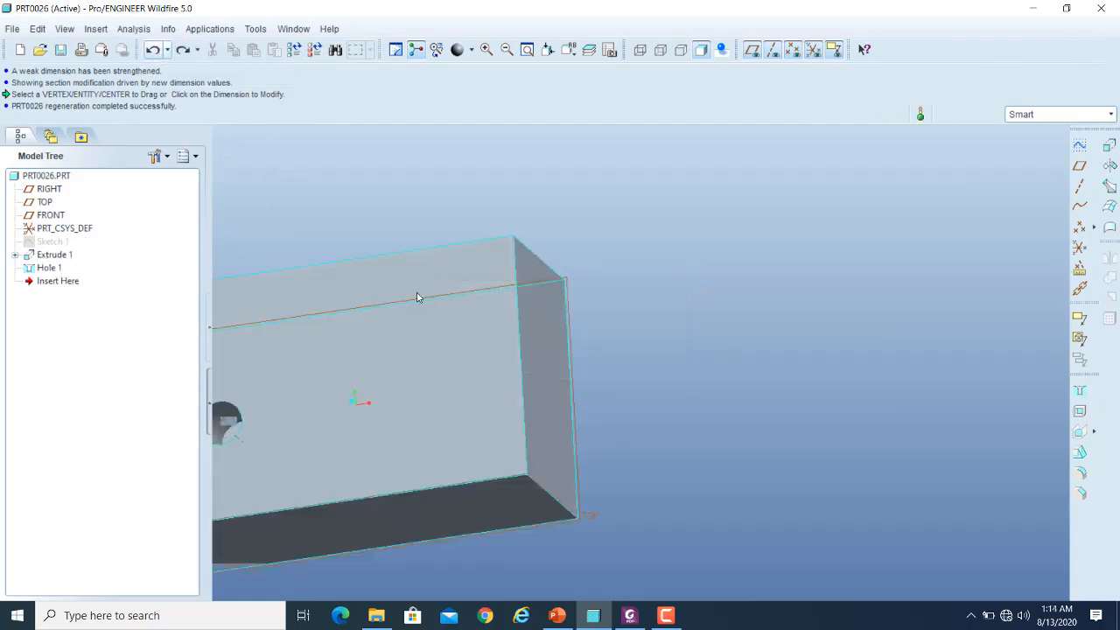
{"action": "scroll", "coordinate": [902, 274], "scroll_direction": "up", "scroll_amount": 4}
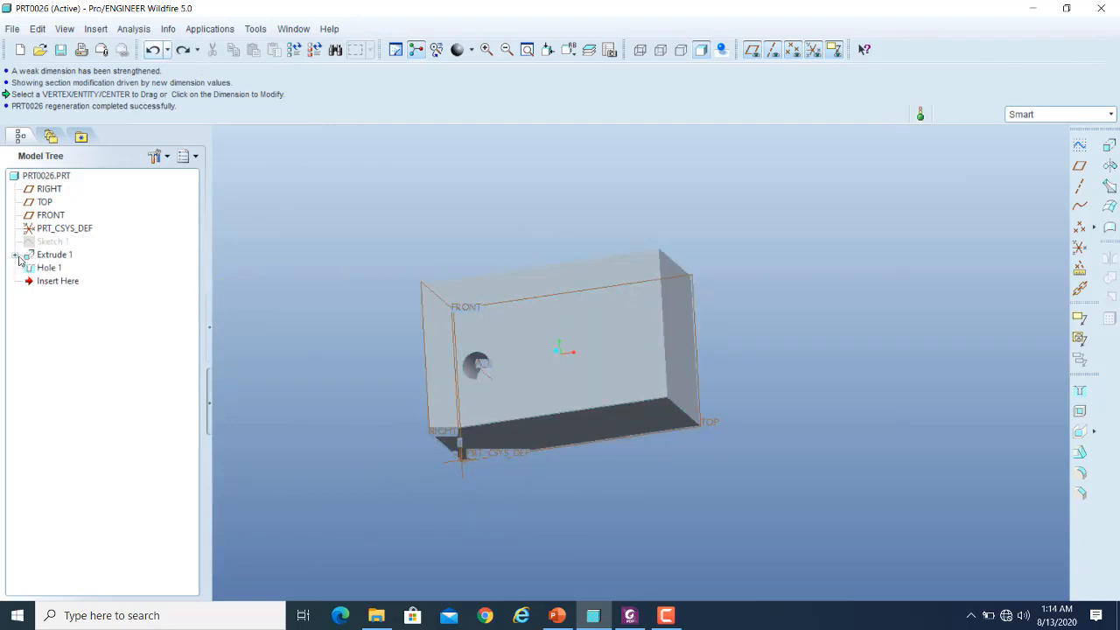
- Redefine the hole, moving its horizontal offset reference from the RIGHT plane to the block's opposite end face
{"action": "left_click", "coordinate": [39, 269]}
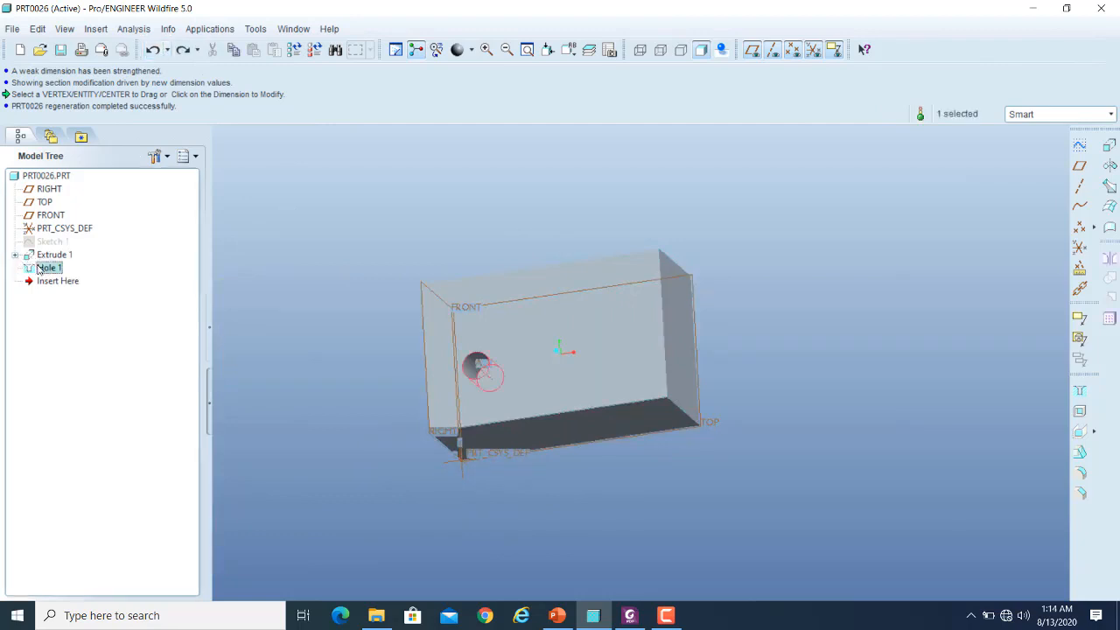
{"action": "right_click", "coordinate": [38, 268]}
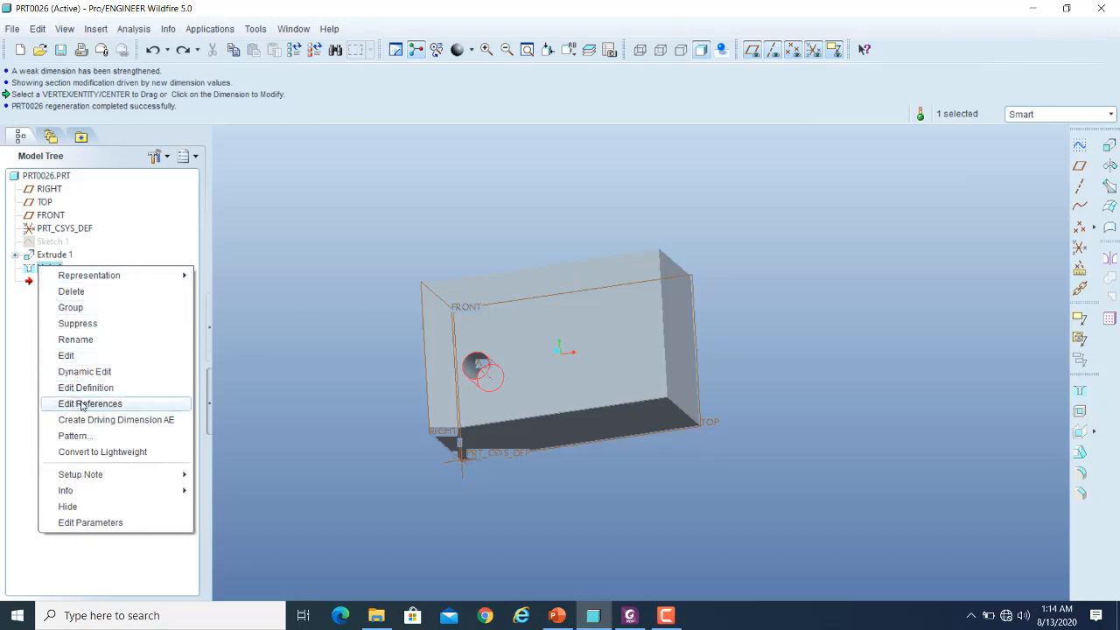
{"action": "left_click", "coordinate": [277, 304]}
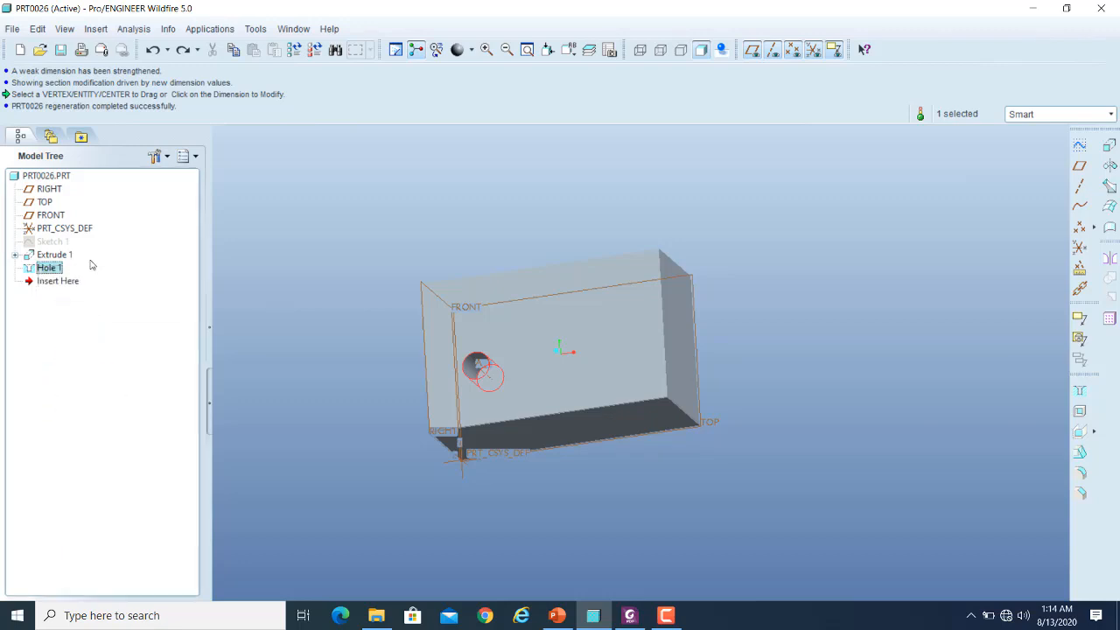
{"action": "right_click", "coordinate": [45, 267]}
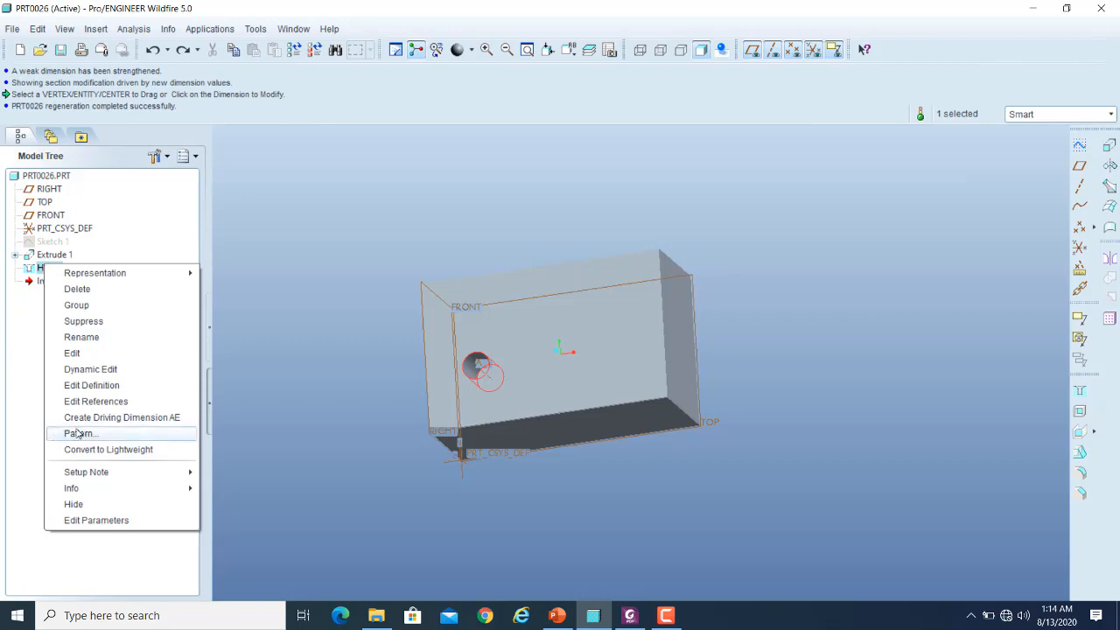
{"action": "left_click", "coordinate": [95, 386]}
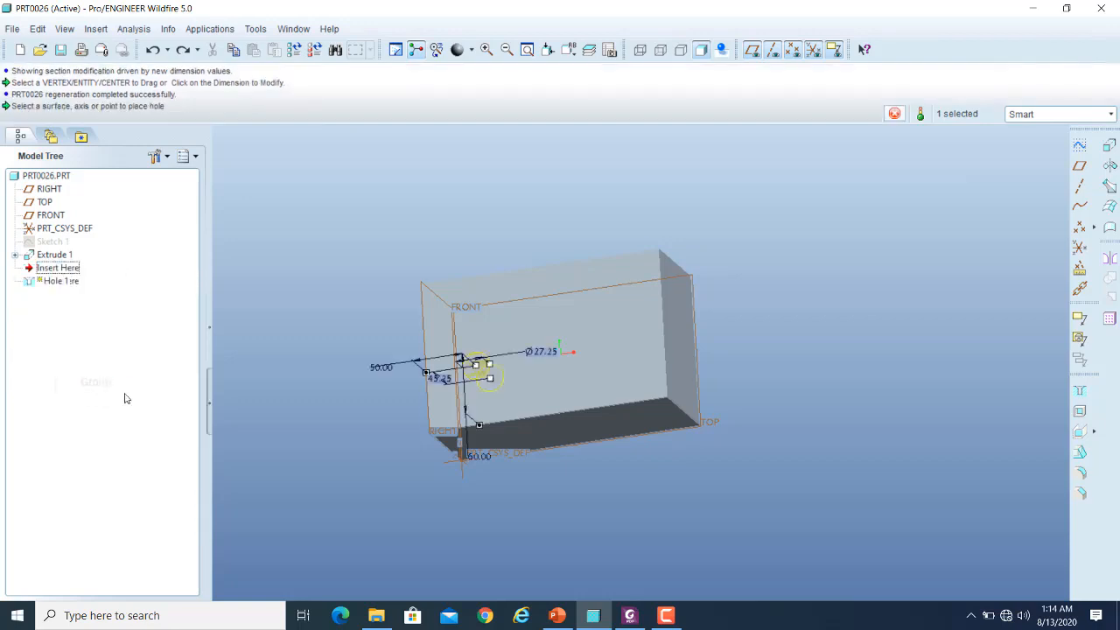
{"action": "scroll", "coordinate": [464, 346], "scroll_direction": "up", "scroll_amount": 5}
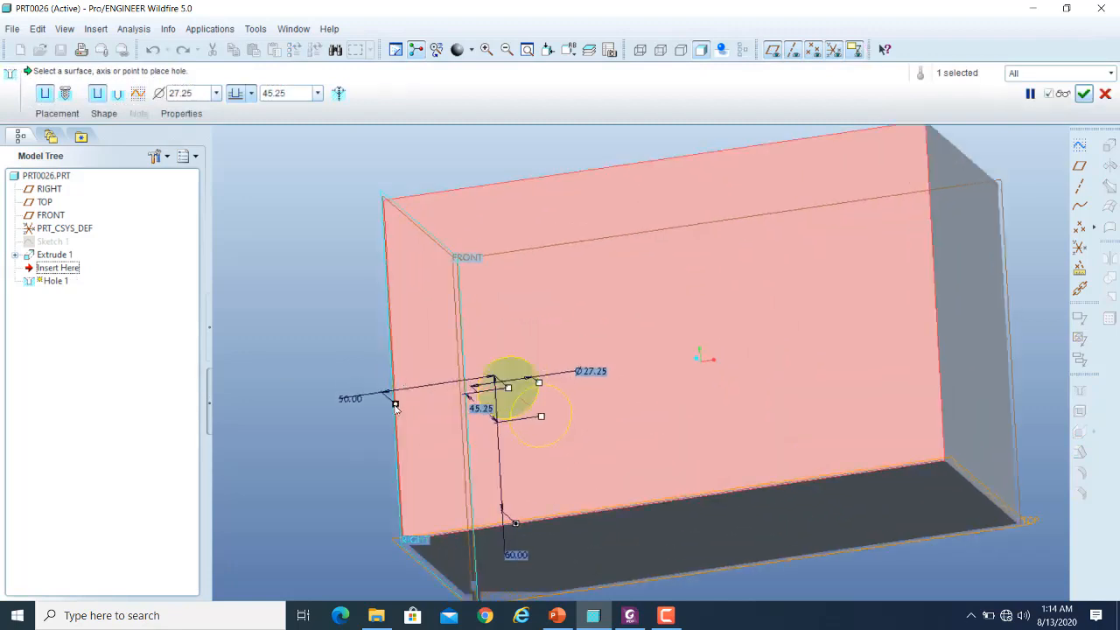
{"action": "left_click_drag", "start_coordinate": [396, 405], "coordinate": [935, 271]}
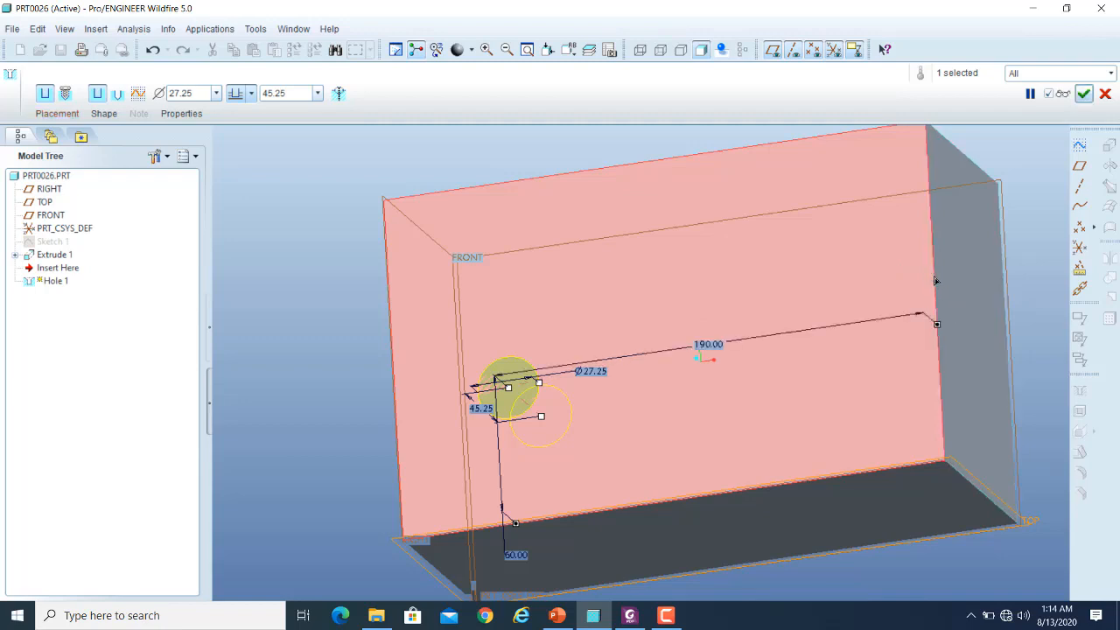
- Set the hole's offset from the end face to 50 and complete the redefinition
{"action": "double_click", "coordinate": [709, 343]}
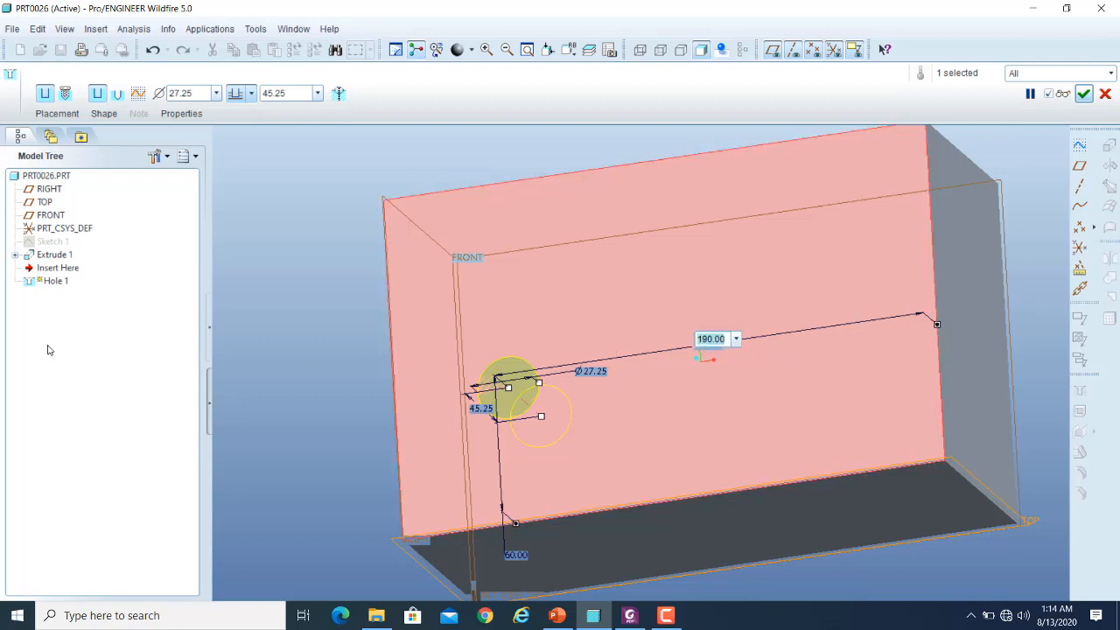
{"action": "type", "text": "50"}
{"action": "key", "text": "Return"}
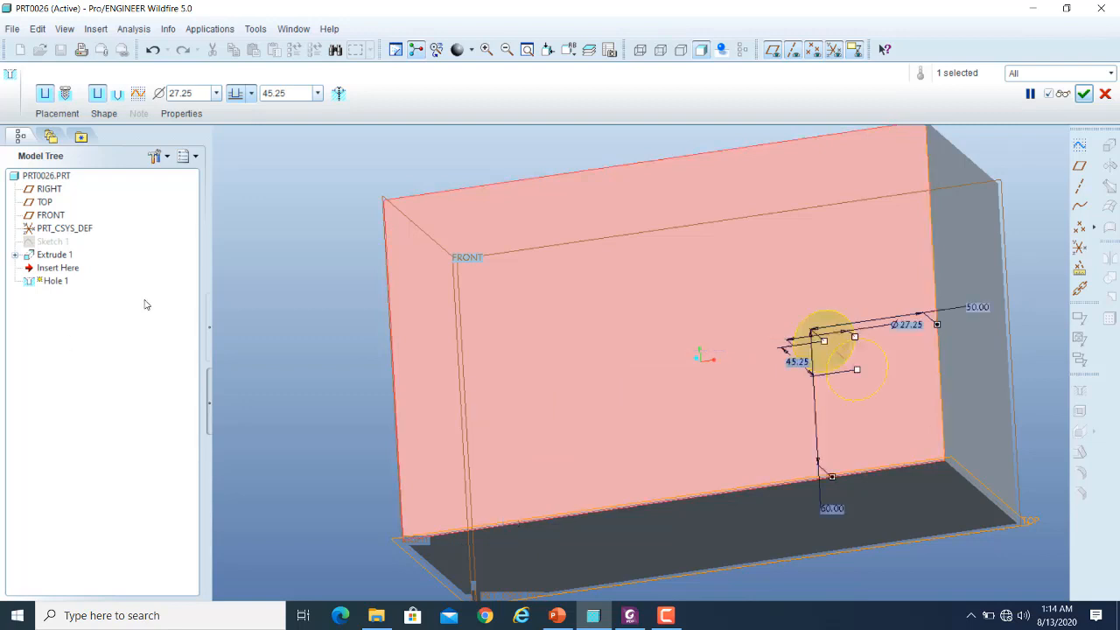
{"action": "scroll", "coordinate": [350, 320], "scroll_direction": "up", "scroll_amount": 2}
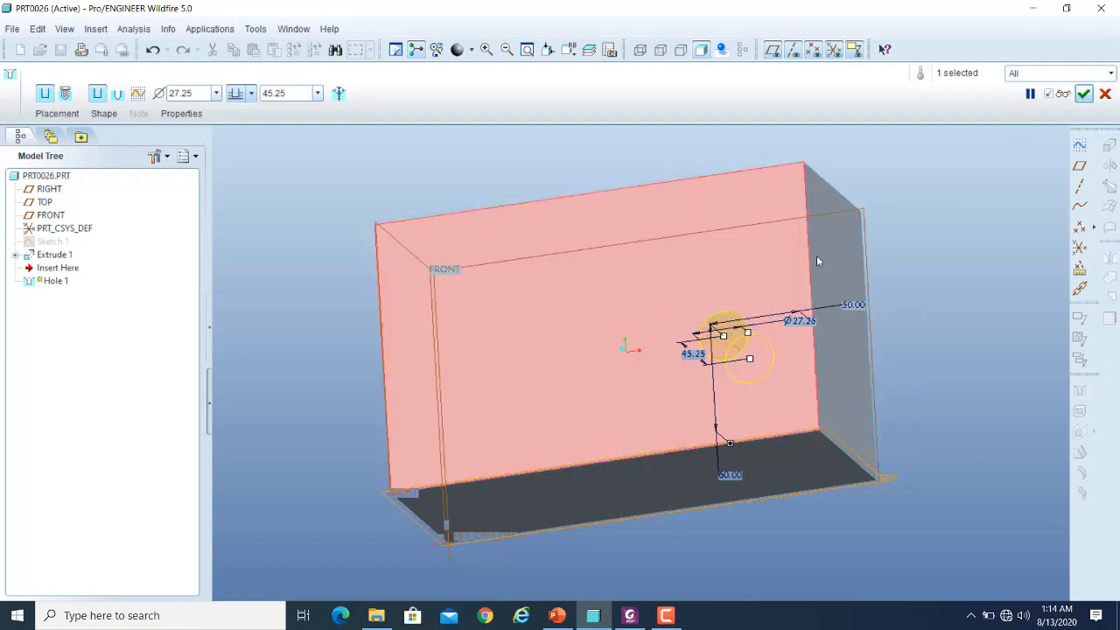
{"action": "left_click", "coordinate": [1084, 93]}
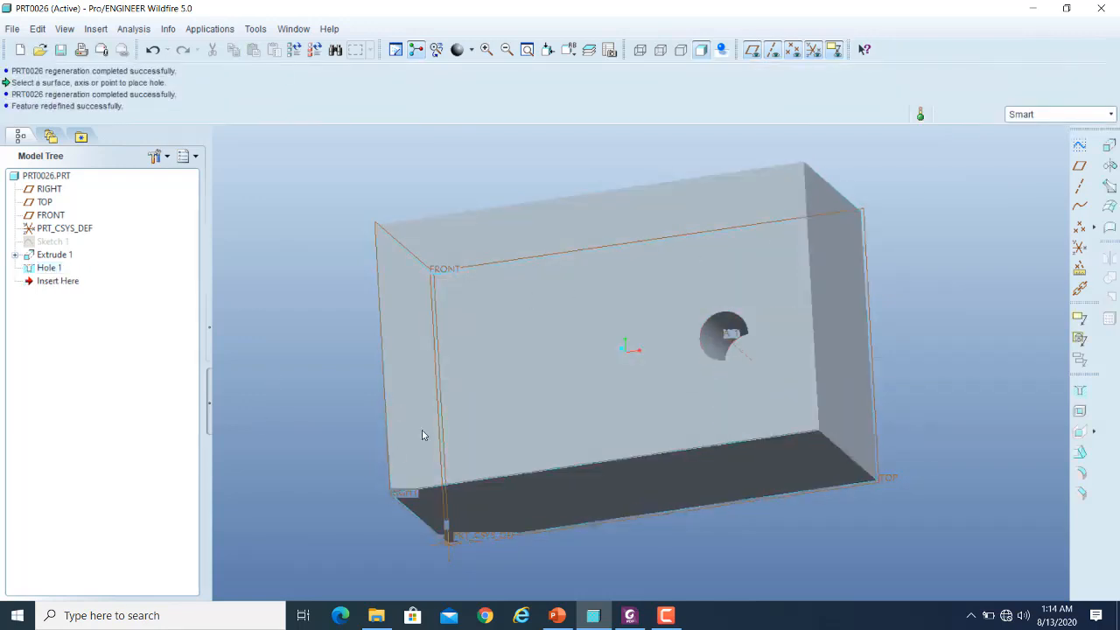
- Increase the block's length dimension and regenerate the part to test the hole's offset from the end face
{"action": "double_click", "coordinate": [523, 374]}
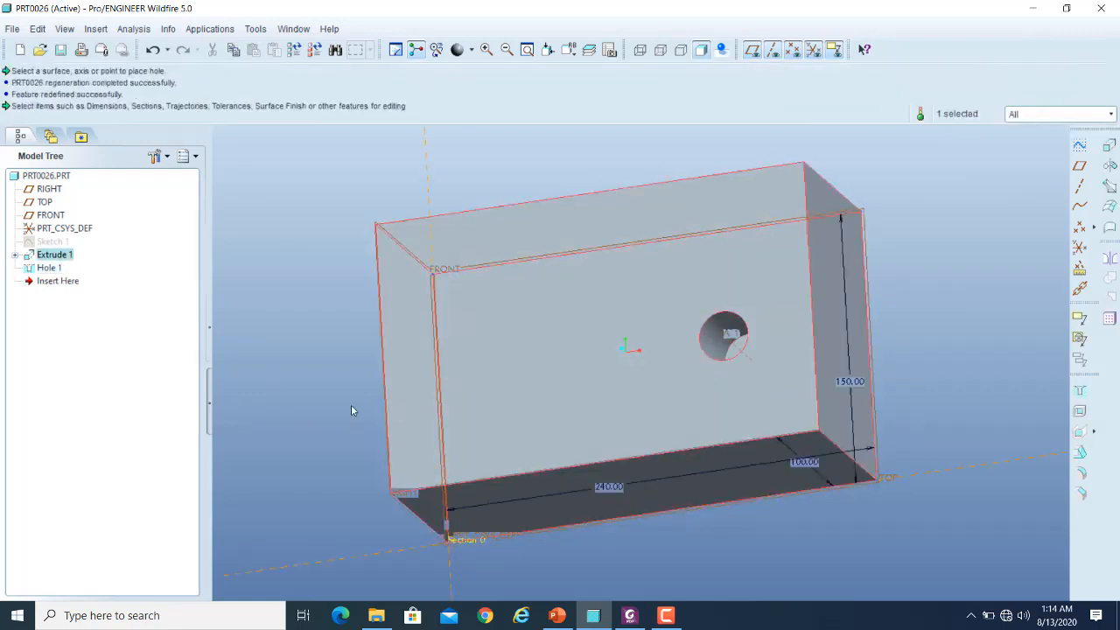
{"action": "double_click", "coordinate": [607, 486]}
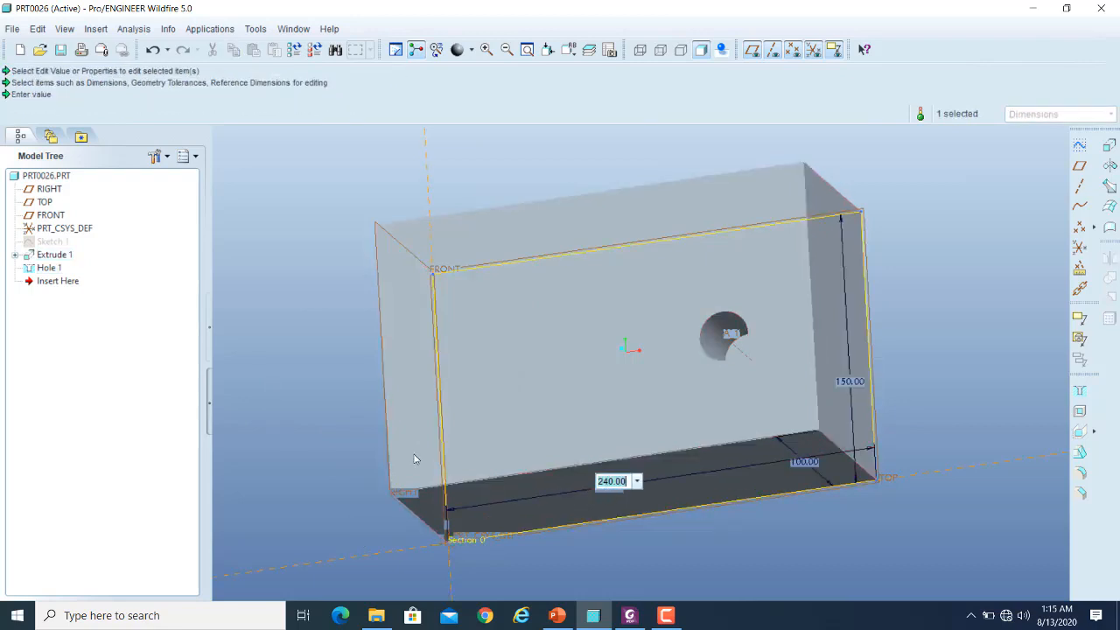
{"action": "type", "text": "5"}
{"action": "key", "text": "Return"}
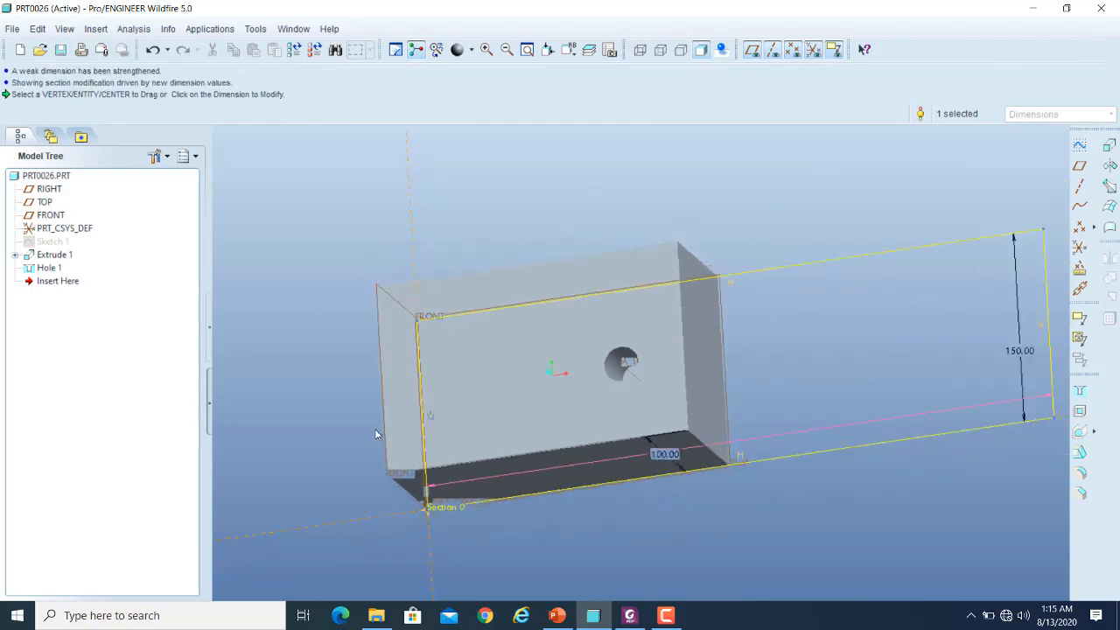
{"action": "scroll", "coordinate": [375, 435], "scroll_direction": "up", "scroll_amount": 1}
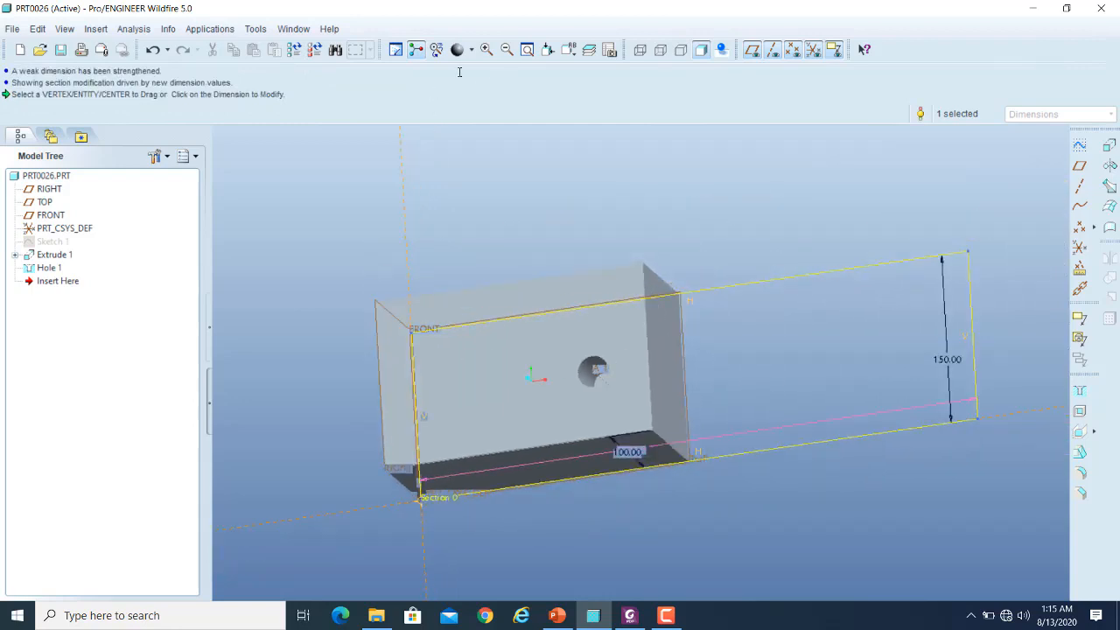
{"action": "left_click", "coordinate": [293, 53]}
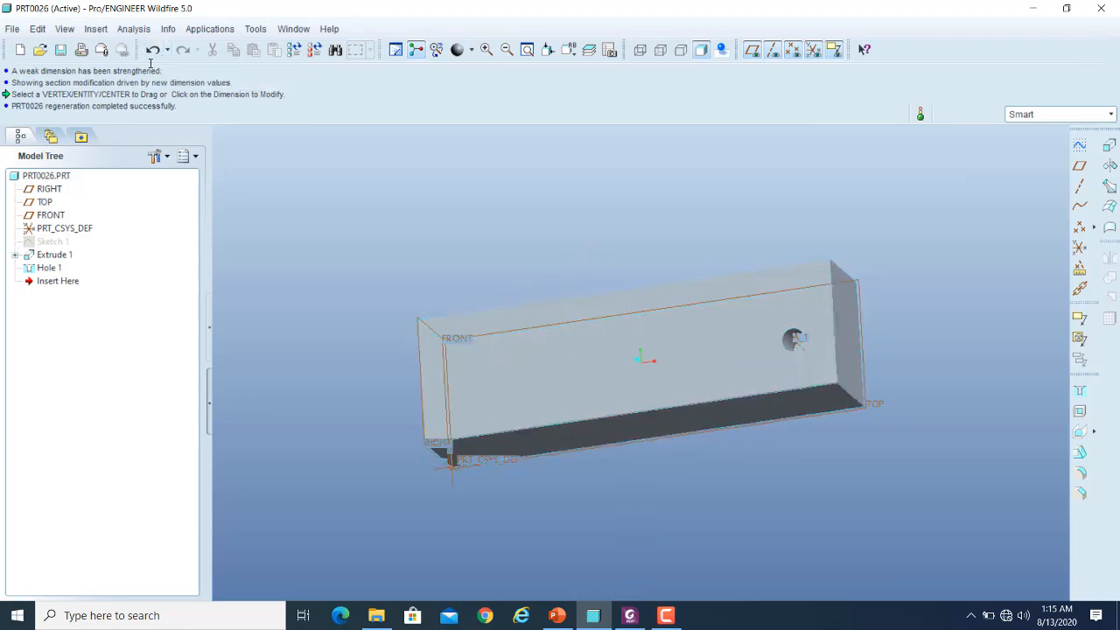
- Undo the block's length change and the hole's redefinition to the opposite end face
{"action": "left_click", "coordinate": [152, 54]}
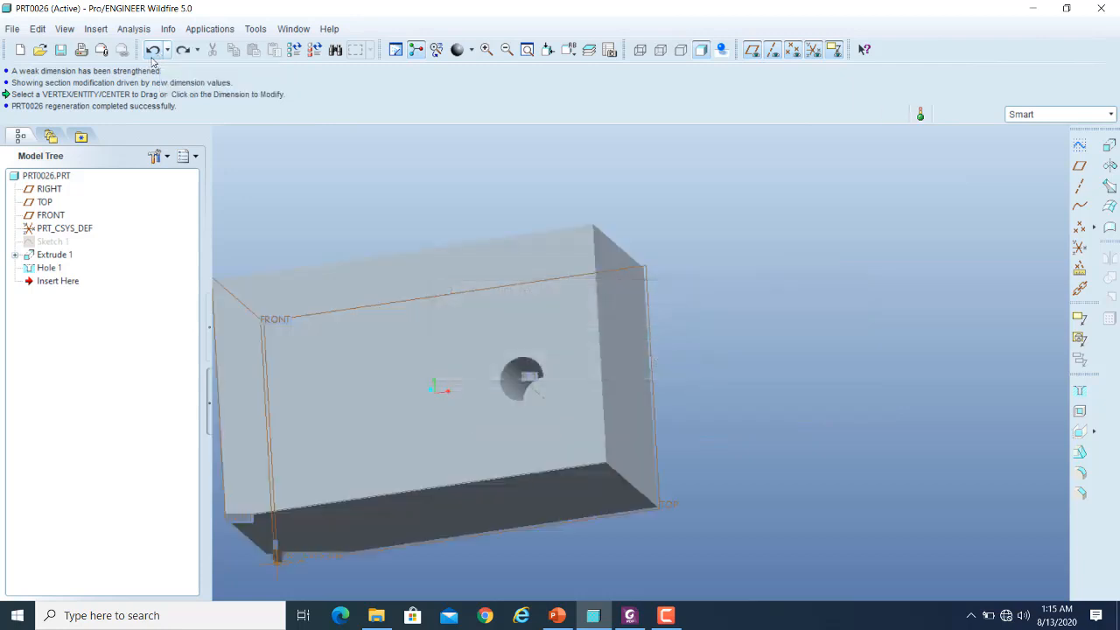
{"action": "left_click", "coordinate": [153, 50]}
{"action": "scroll", "coordinate": [870, 262], "scroll_direction": "down", "scroll_amount": 3}
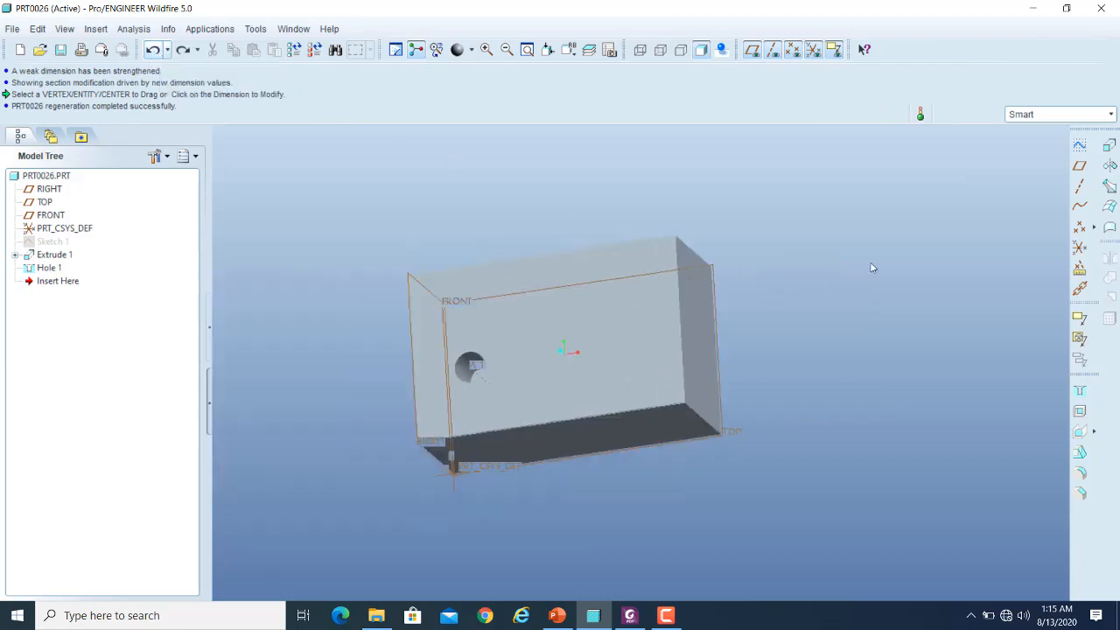
- Redefine Hole 1 with a blind depth of 50 and a diameter of 30
{"action": "left_click", "coordinate": [49, 267]}
{"action": "right_click", "coordinate": [50, 267]}
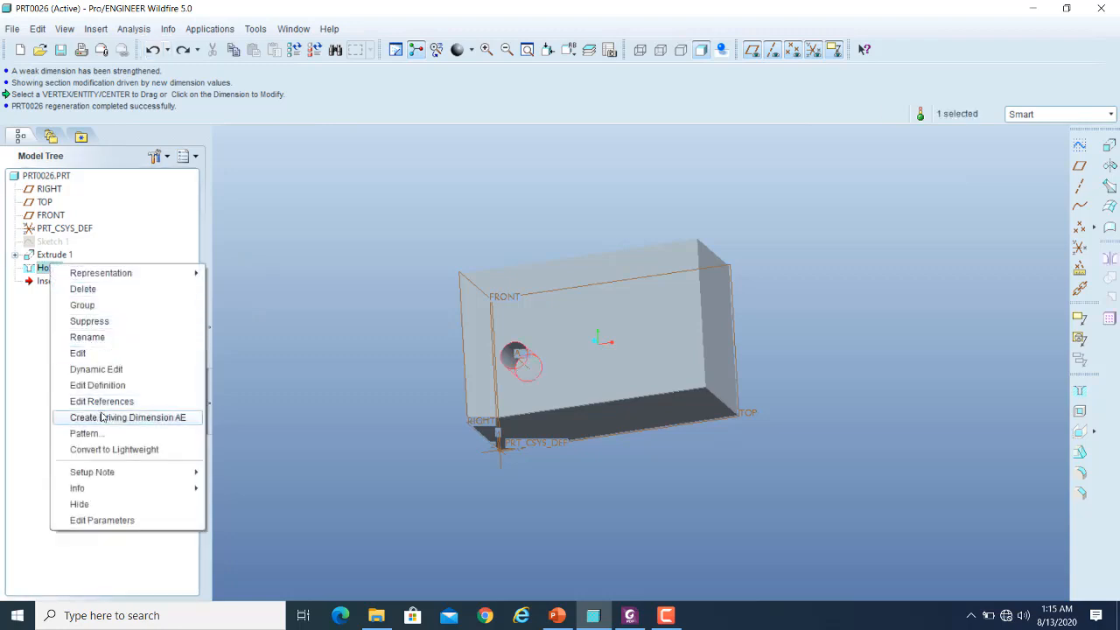
{"action": "left_click", "coordinate": [104, 390]}
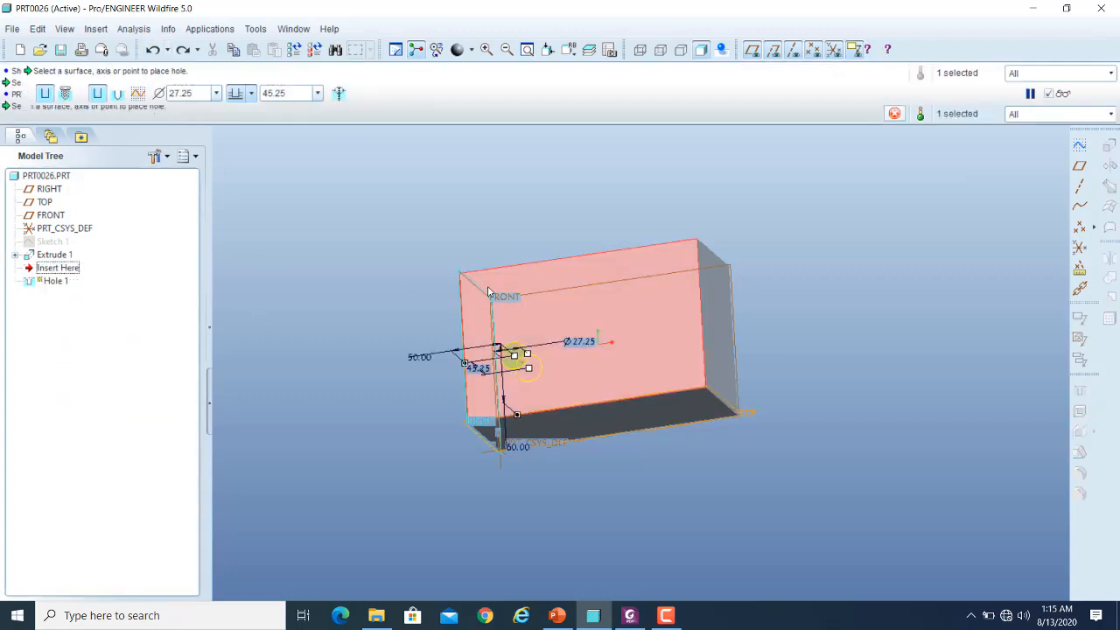
{"action": "scroll", "coordinate": [521, 402], "scroll_direction": "down", "scroll_amount": 5}
{"action": "scroll", "coordinate": [388, 357], "scroll_direction": "up", "scroll_amount": 2}
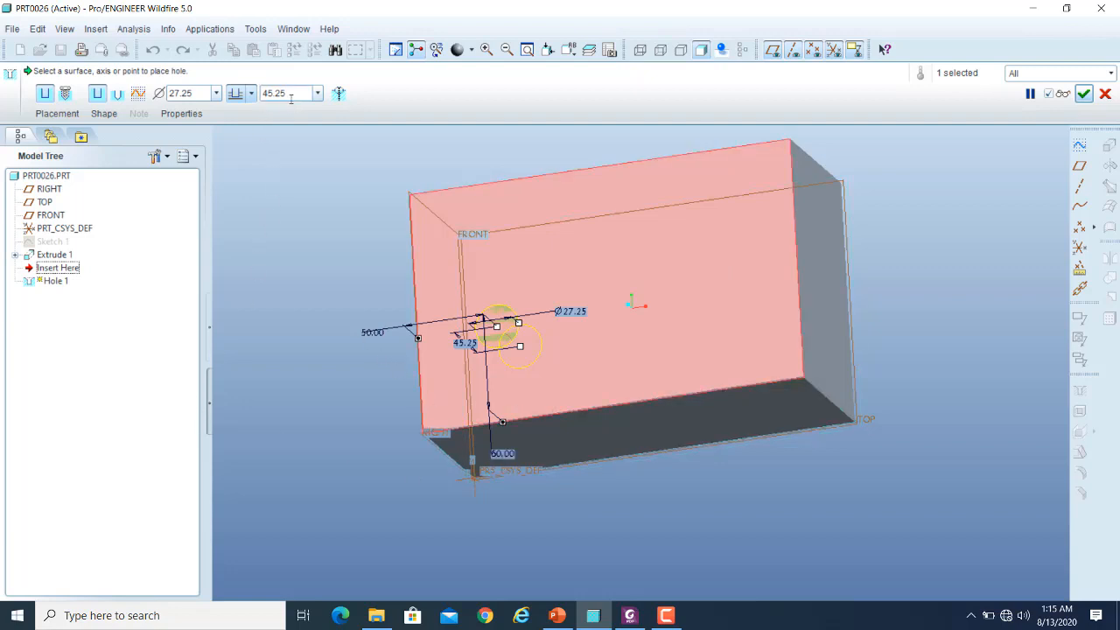
{"action": "left_click", "coordinate": [104, 113]}
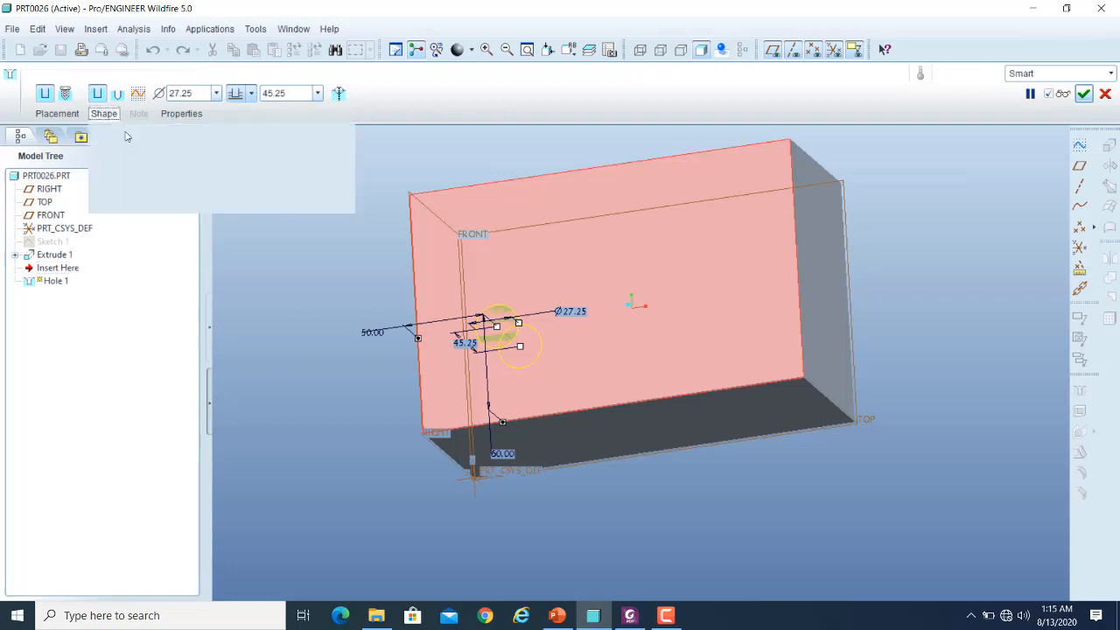
{"action": "left_click", "coordinate": [292, 93]}
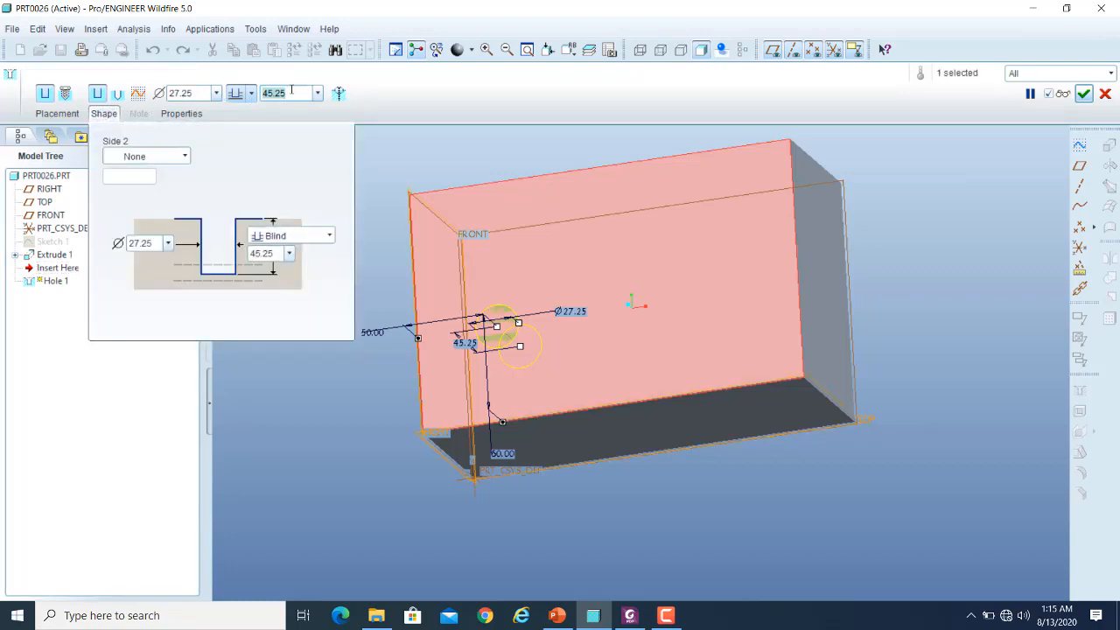
{"action": "type", "text": "50"}
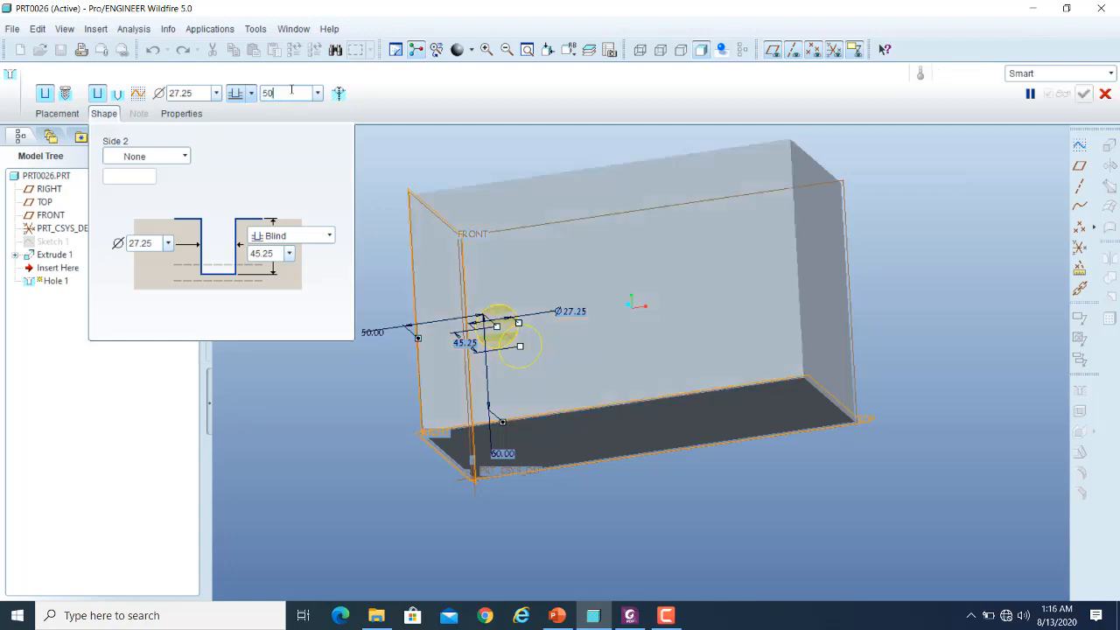
{"action": "key", "text": "Return"}
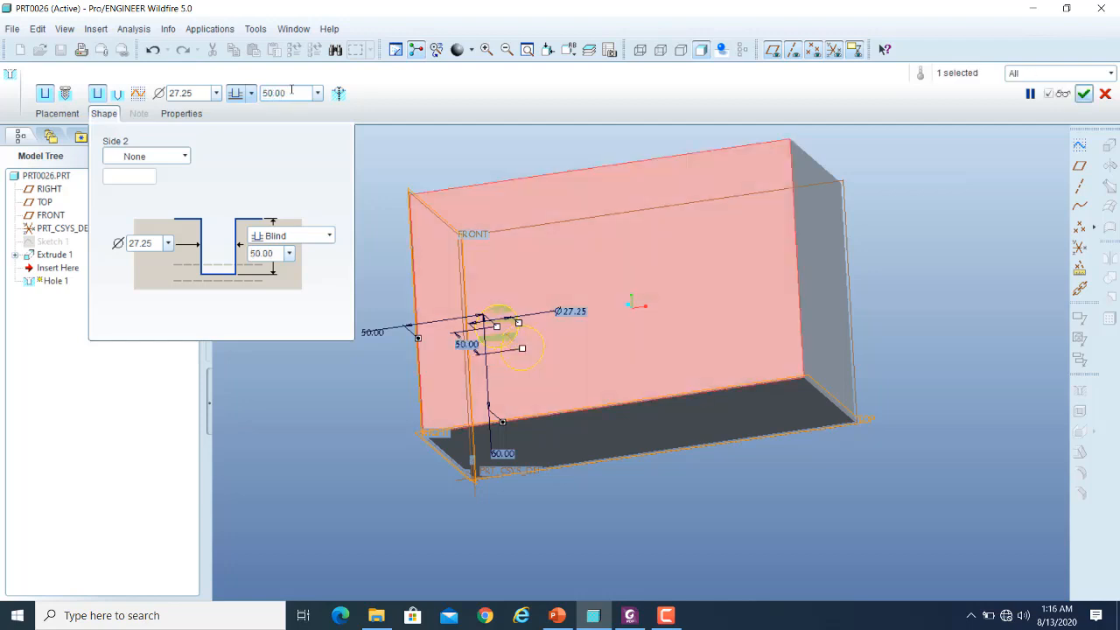
{"action": "left_click", "coordinate": [194, 92]}
{"action": "type", "text": "30"}
{"action": "key", "text": "Return"}
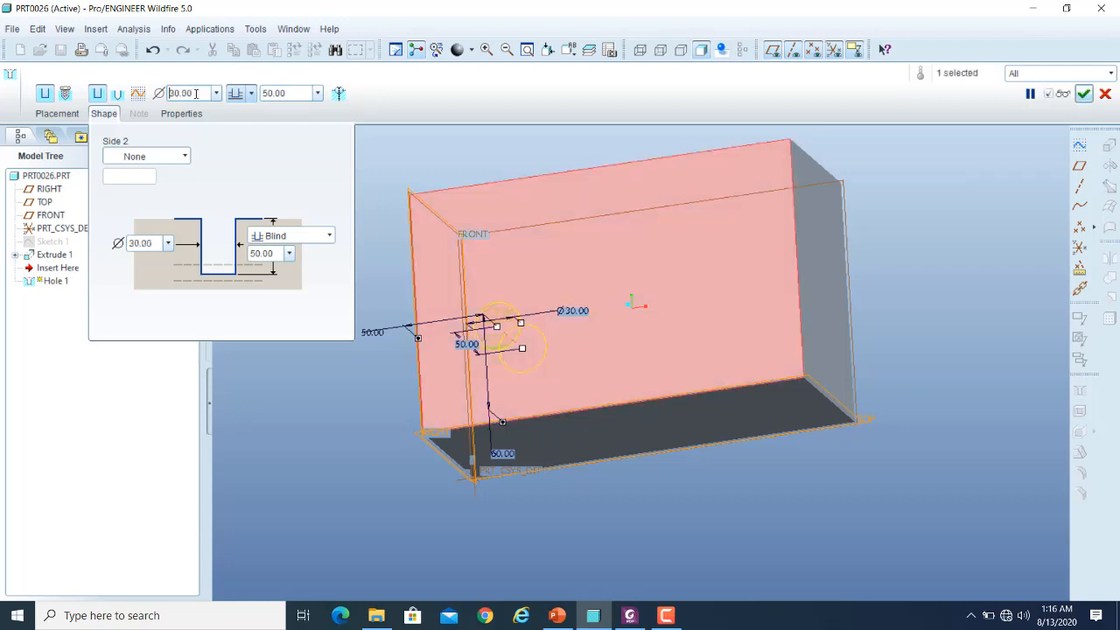
- Preview the resized hole in the block and resume its definition
{"action": "left_click", "coordinate": [1063, 94]}
{"action": "scroll", "coordinate": [526, 341], "scroll_direction": "up", "scroll_amount": 3}
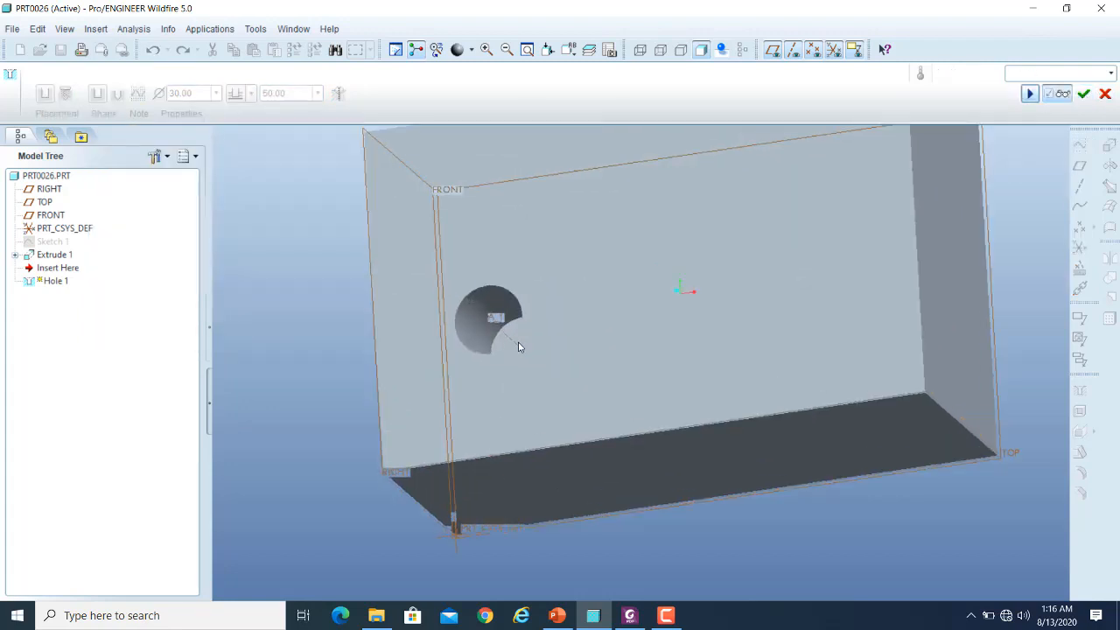
{"action": "scroll", "coordinate": [529, 317], "scroll_direction": "down", "scroll_amount": 1}
{"action": "scroll", "coordinate": [529, 313], "scroll_direction": "down", "scroll_amount": 2}
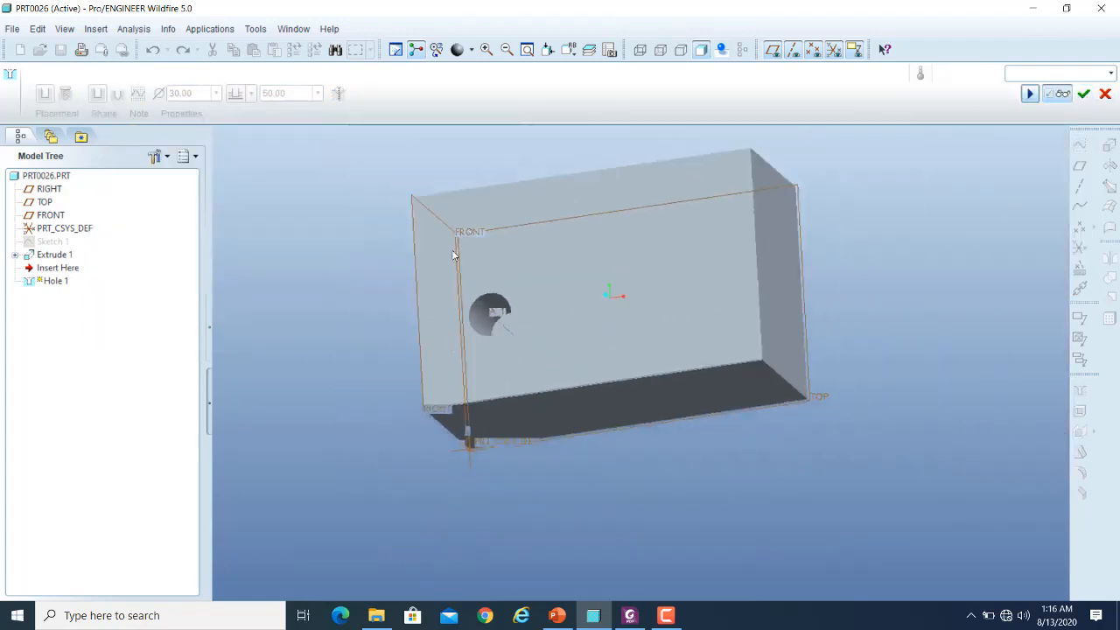
{"action": "scroll", "coordinate": [453, 254], "scroll_direction": "up", "scroll_amount": 1}
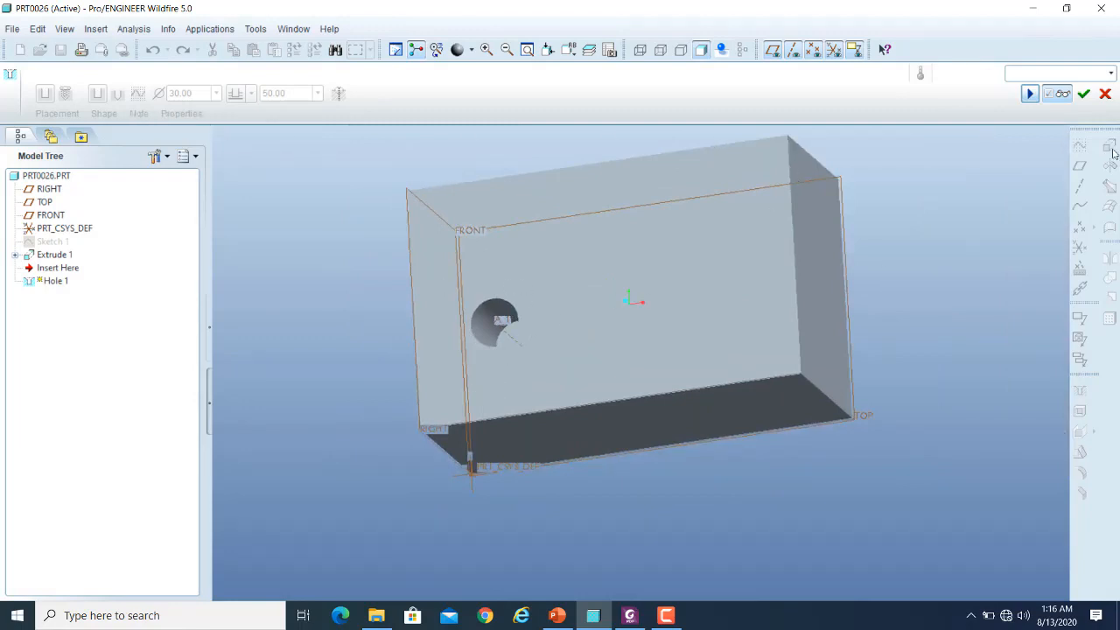
{"action": "left_click", "coordinate": [1029, 93]}
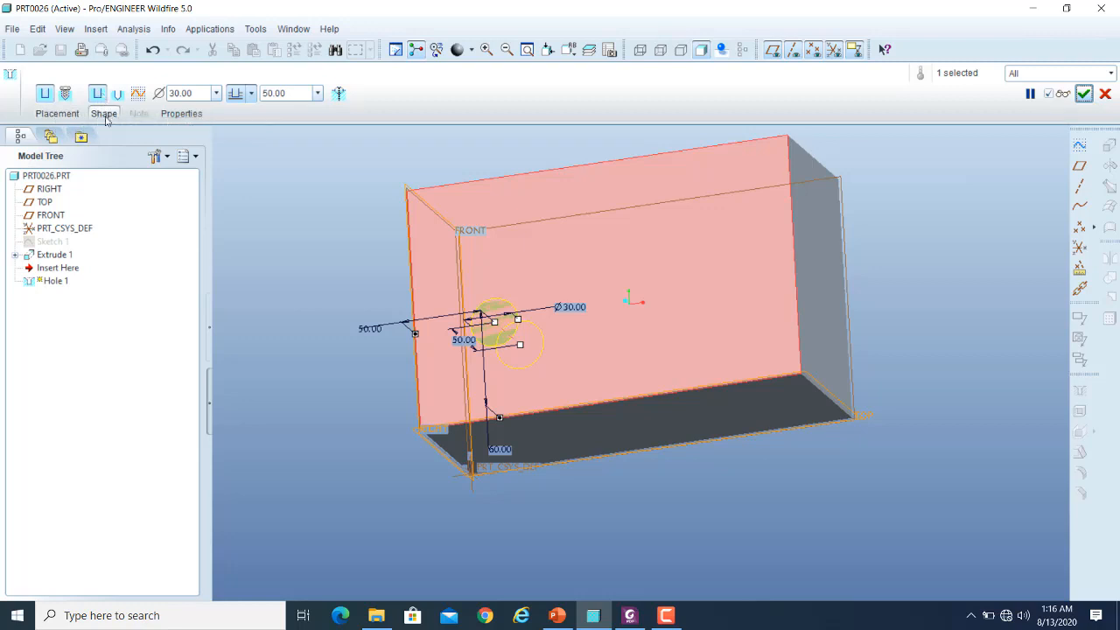
- Try the standard hole profile with a drilled tip, toggling a countersink and a counterbore and checking the depth options
{"action": "left_click", "coordinate": [105, 114]}
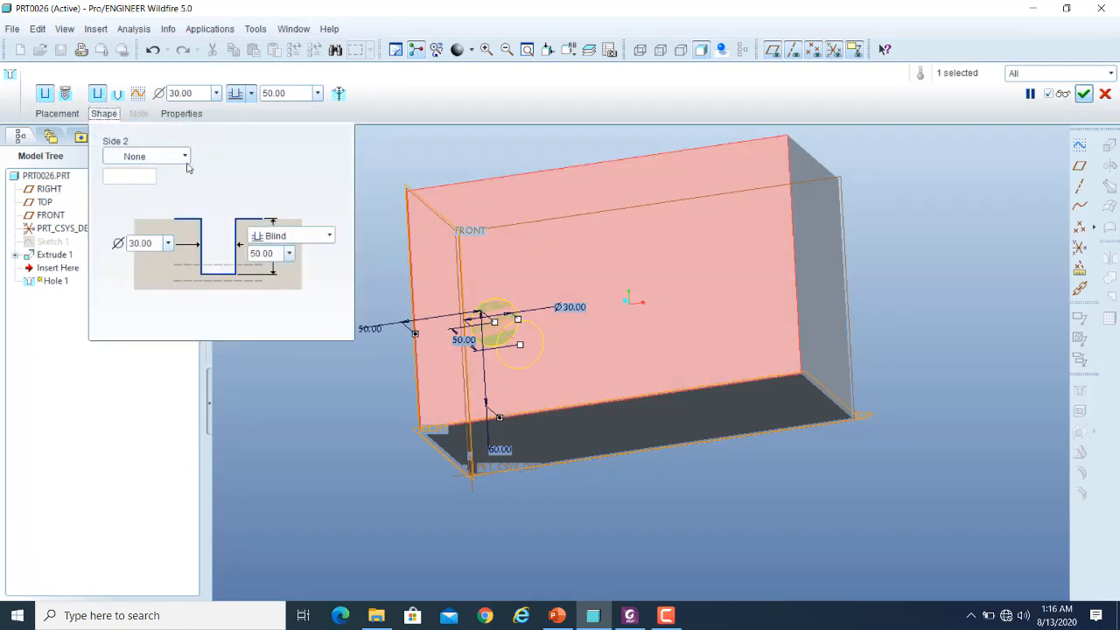
{"action": "left_click", "coordinate": [120, 98]}
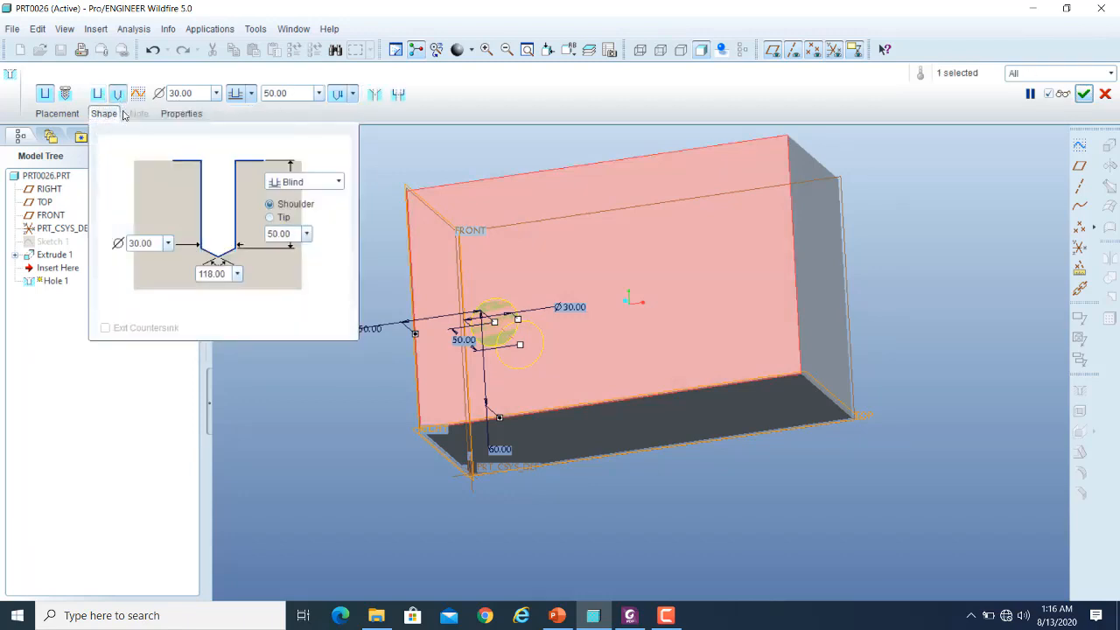
{"action": "left_click", "coordinate": [374, 95]}
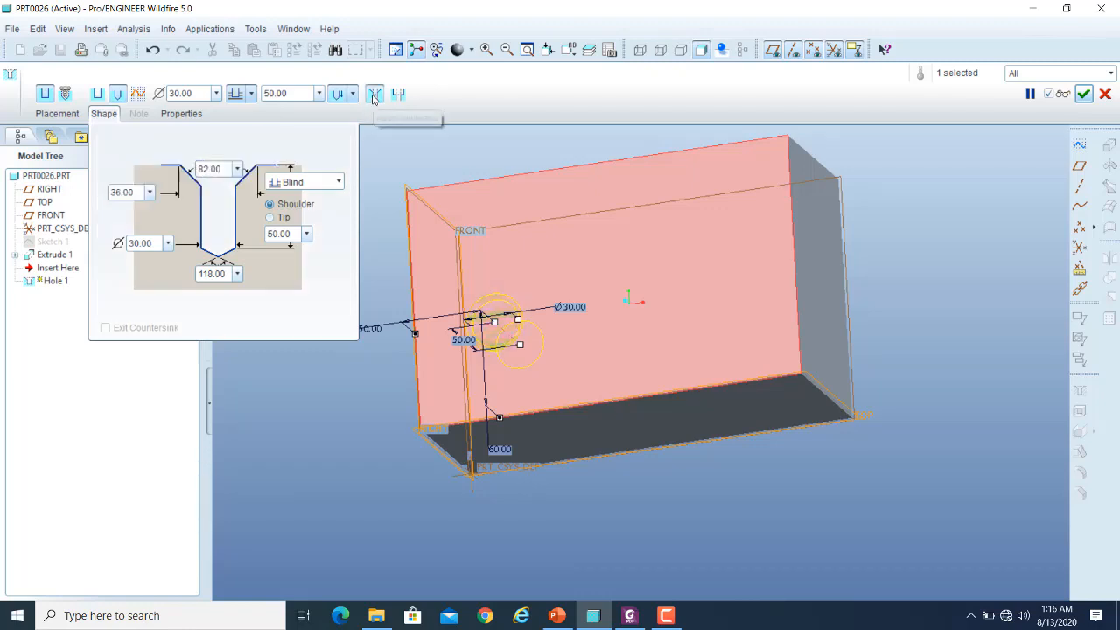
{"action": "left_click", "coordinate": [374, 95]}
{"action": "left_click", "coordinate": [398, 93]}
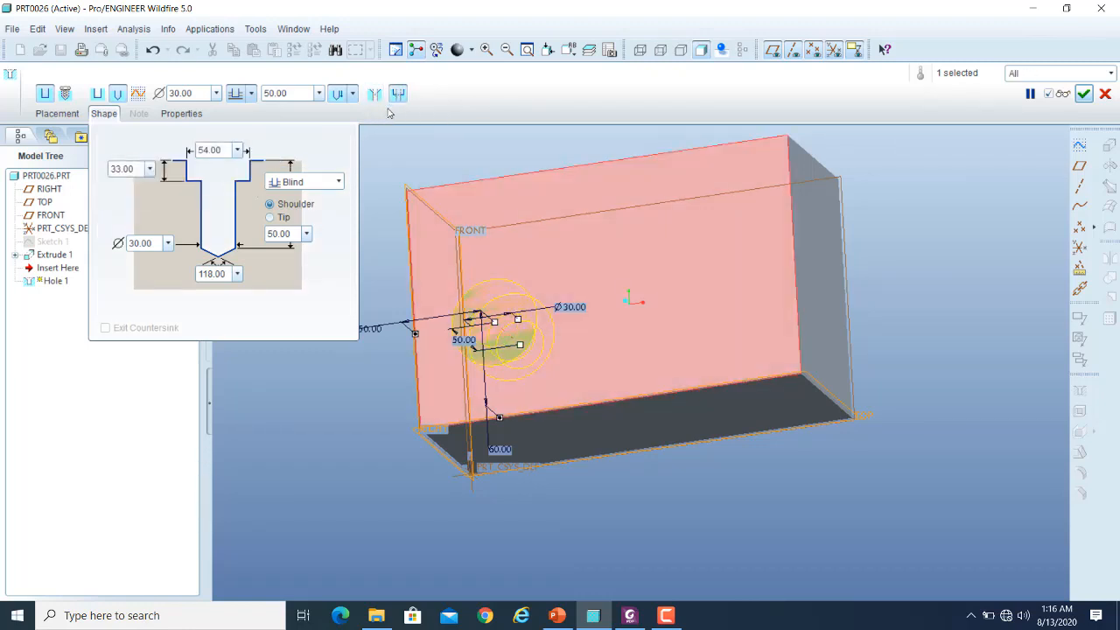
{"action": "left_click", "coordinate": [395, 94]}
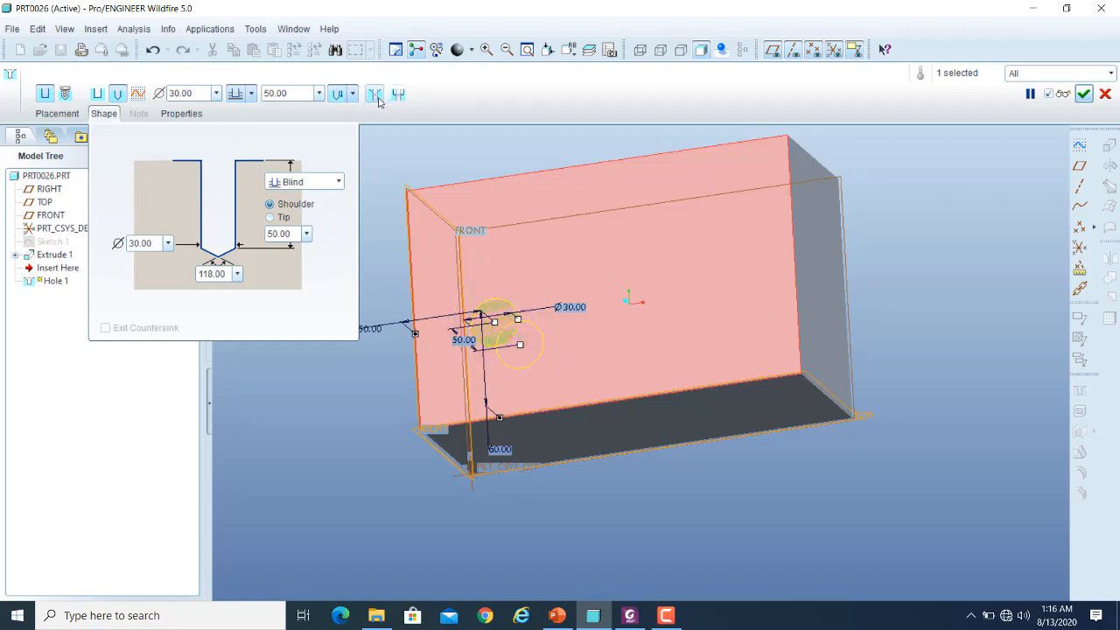
{"action": "left_click", "coordinate": [375, 94]}
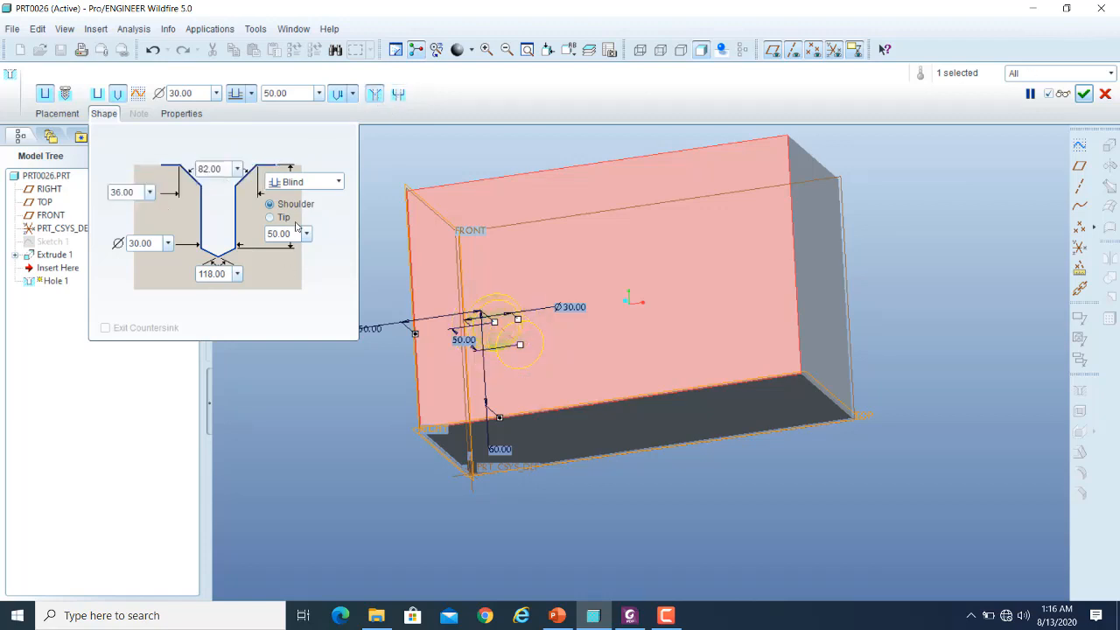
{"action": "left_click", "coordinate": [375, 94]}
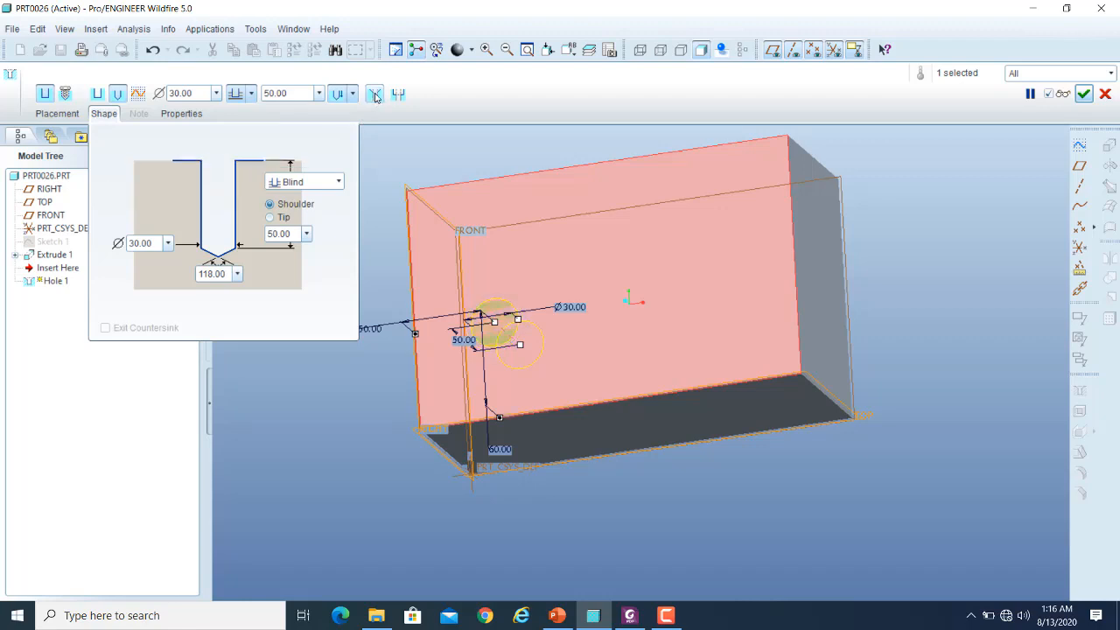
{"action": "left_click", "coordinate": [252, 93]}
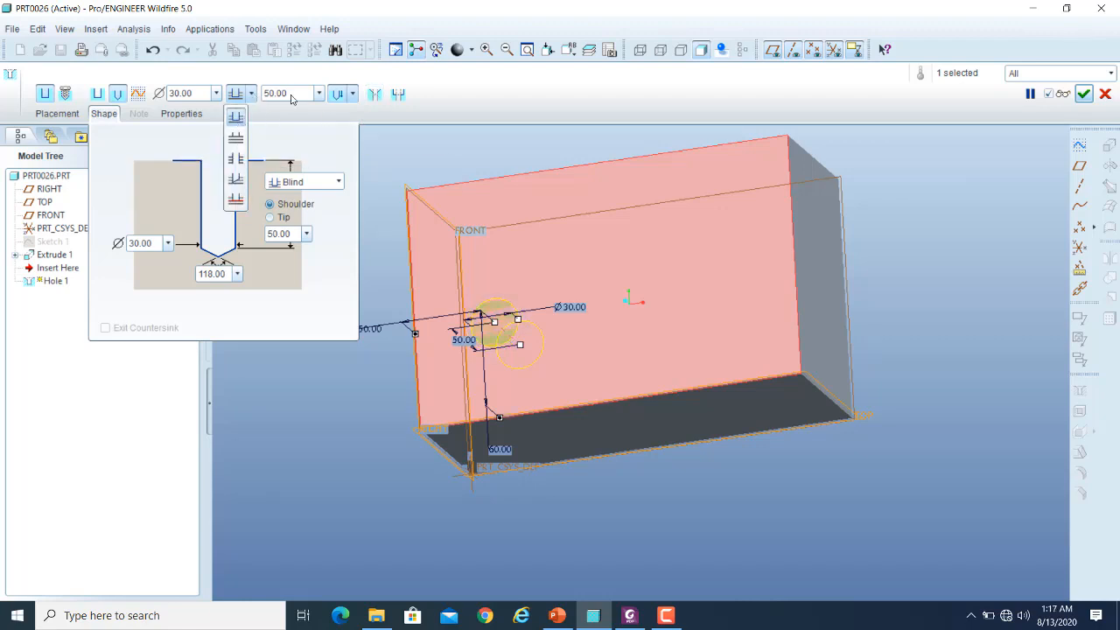
{"action": "left_click", "coordinate": [253, 97]}
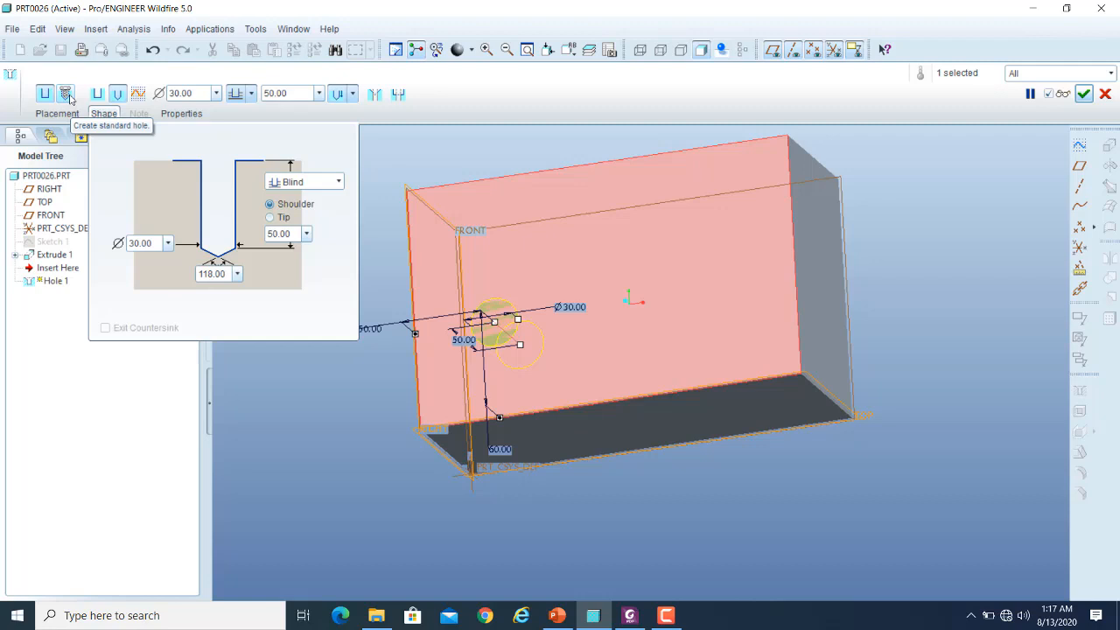
- Convert the simple hole to a standard threaded hole using the ISO thread series
{"action": "left_click", "coordinate": [66, 93]}
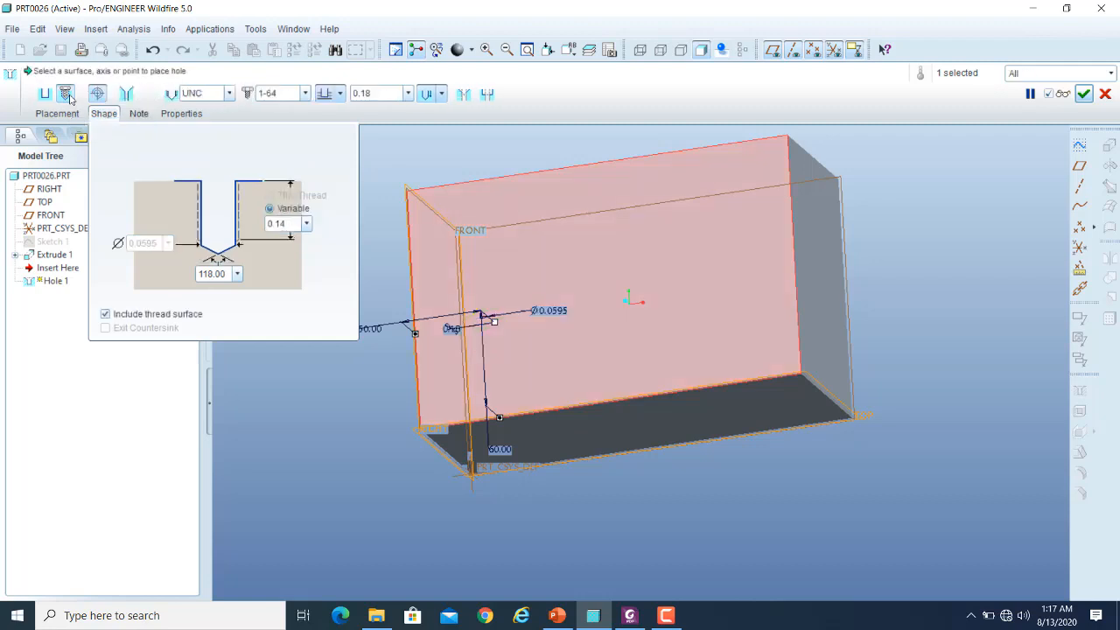
{"action": "left_click", "coordinate": [230, 93]}
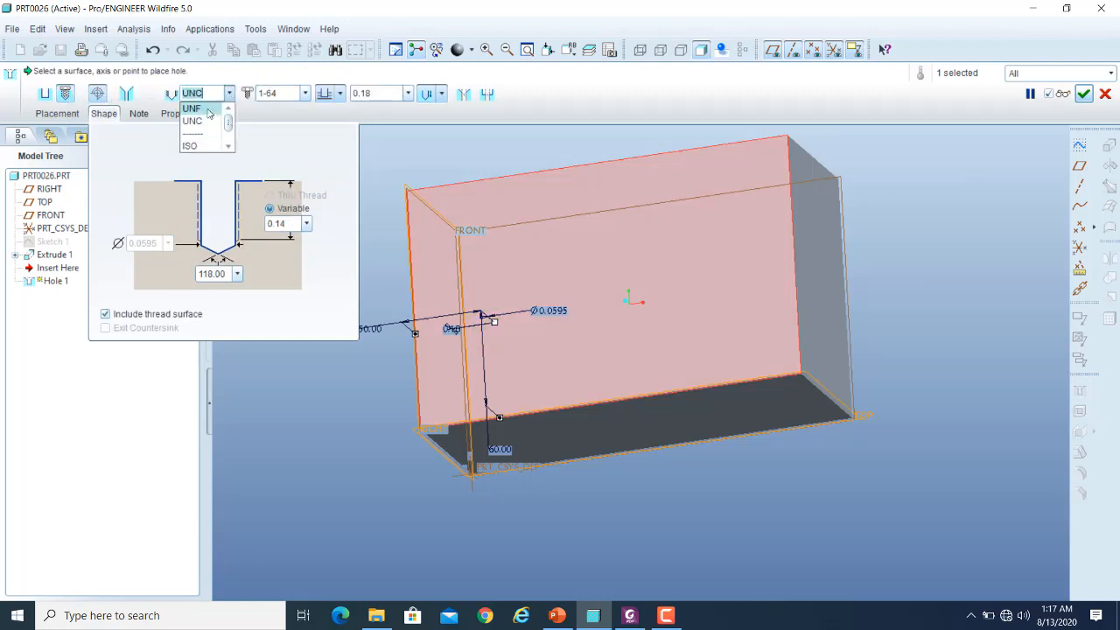
{"action": "left_click_drag", "start_coordinate": [229, 125], "coordinate": [232, 135]}
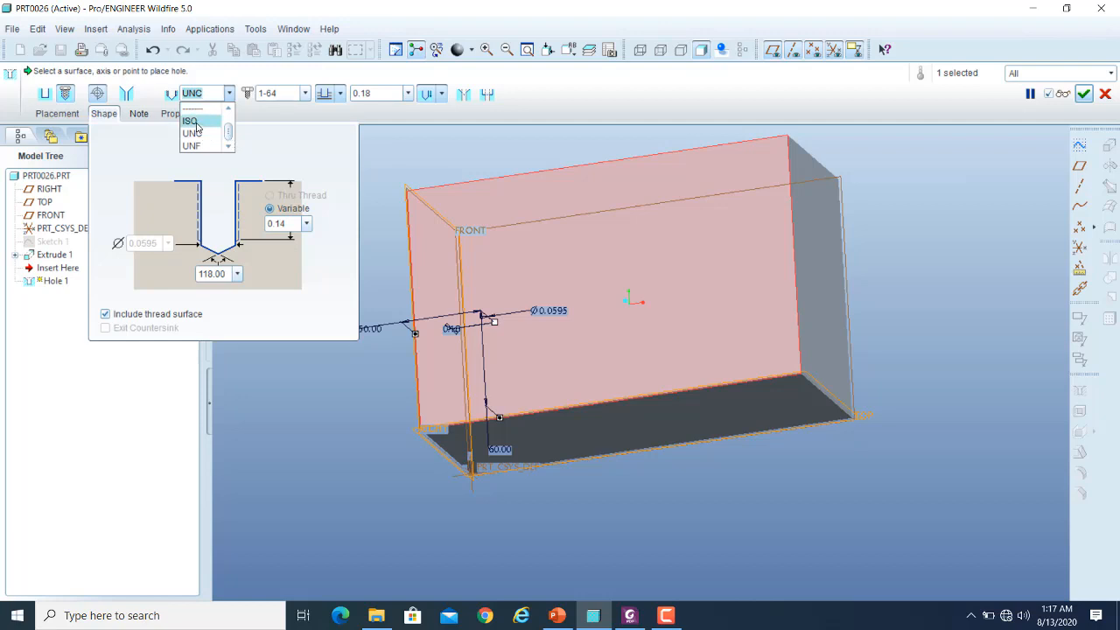
{"action": "left_click", "coordinate": [197, 129]}
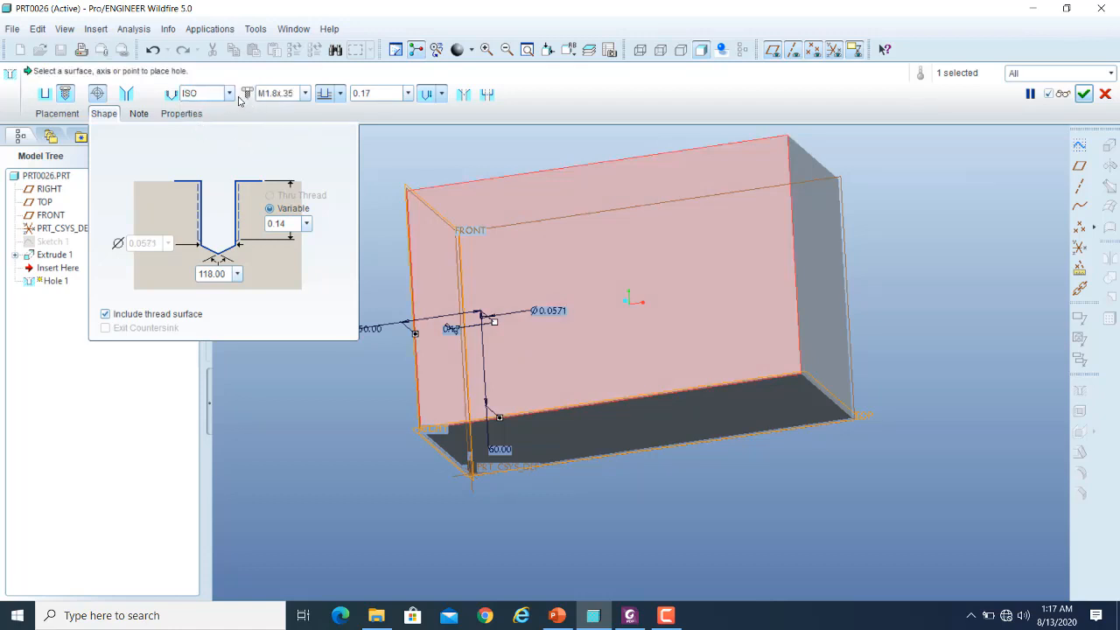
- Set the ISO threaded hole's screw size to M68x6
{"action": "left_click", "coordinate": [306, 94]}
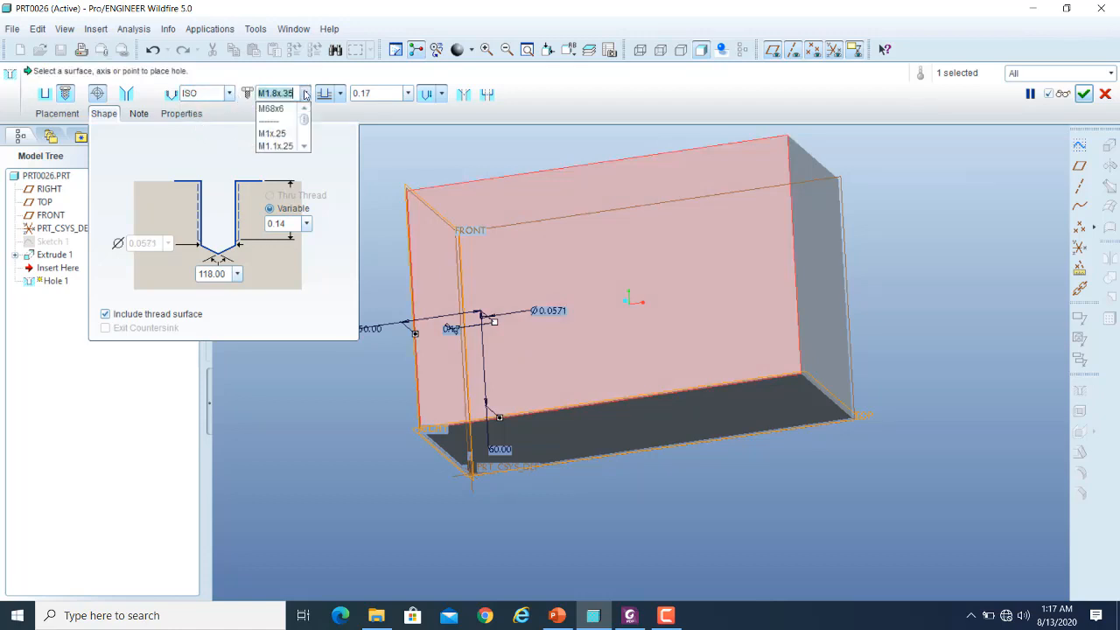
{"action": "left_click", "coordinate": [305, 146]}
{"action": "left_click", "coordinate": [305, 147]}
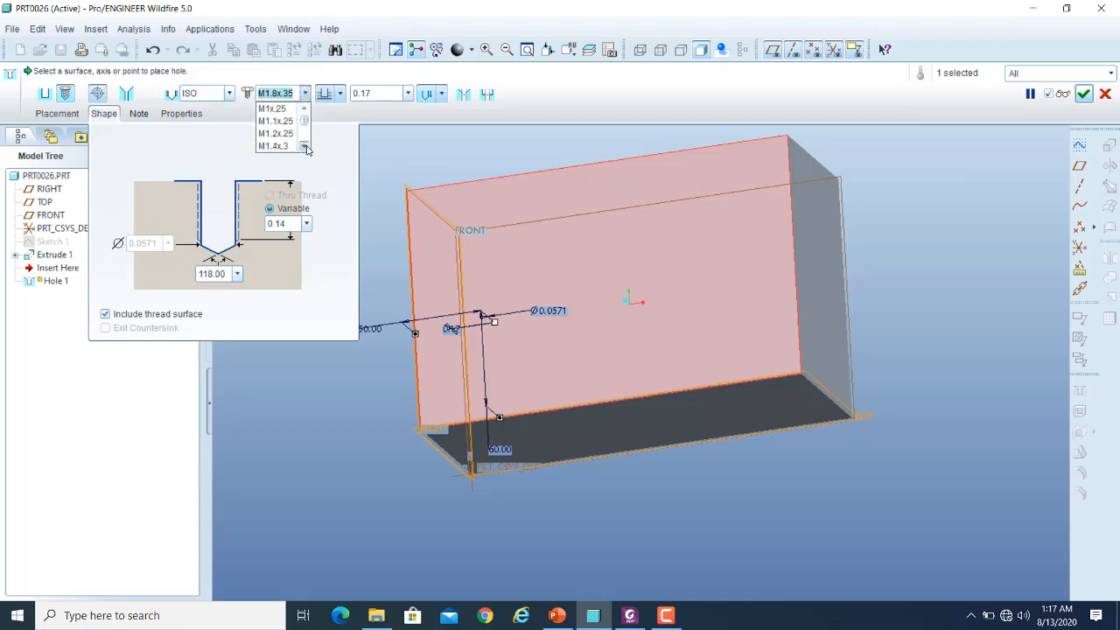
{"action": "left_click", "coordinate": [305, 147]}
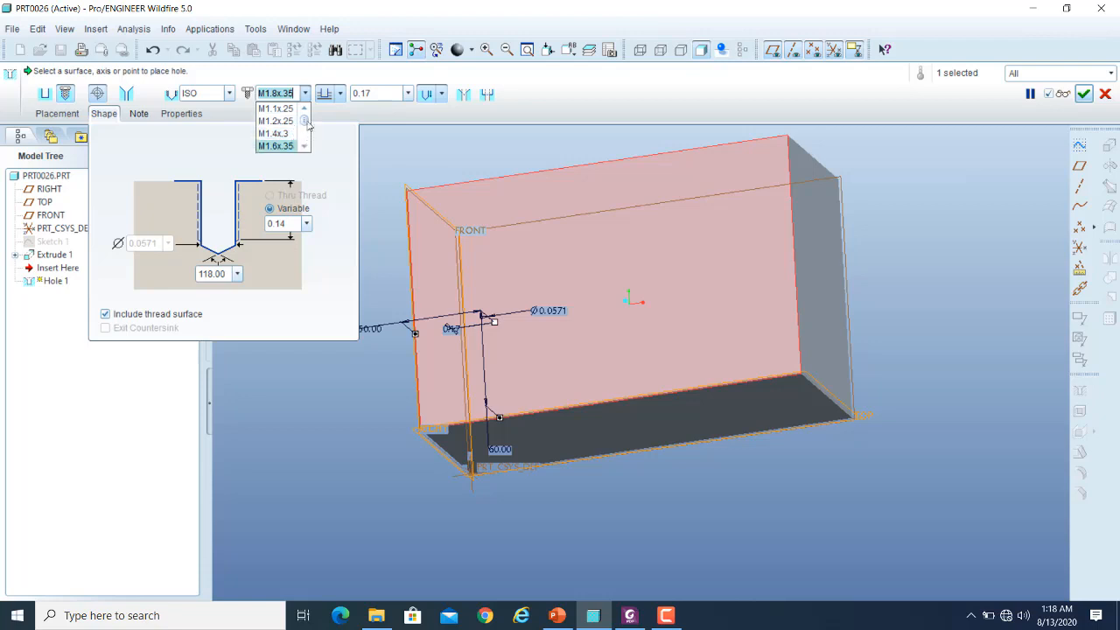
{"action": "left_click_drag", "start_coordinate": [307, 123], "coordinate": [308, 130]}
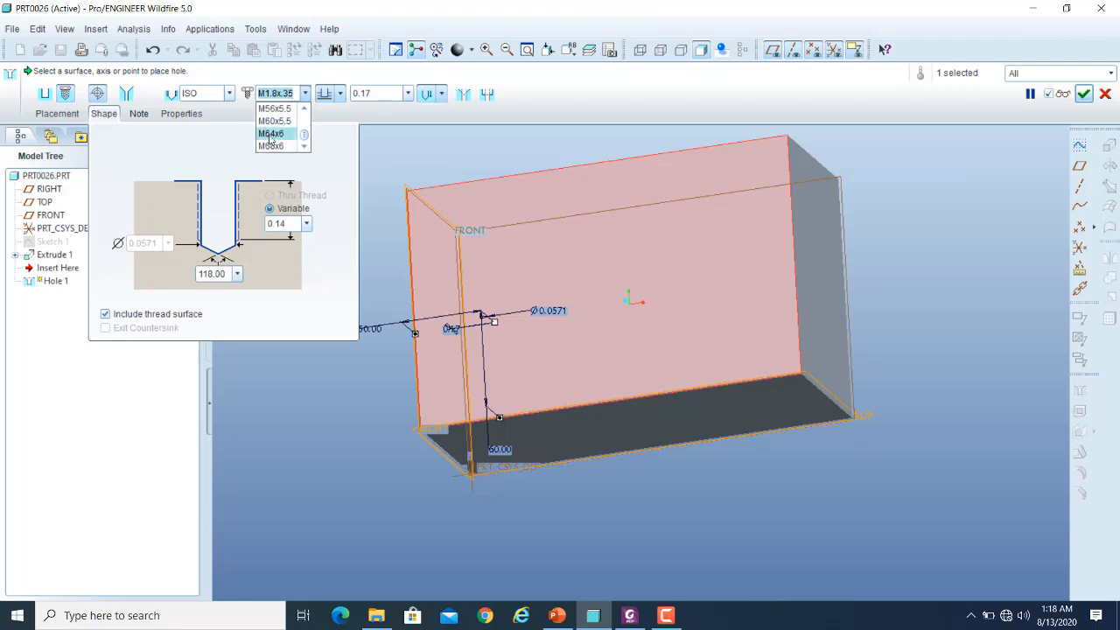
{"action": "left_click", "coordinate": [270, 146]}
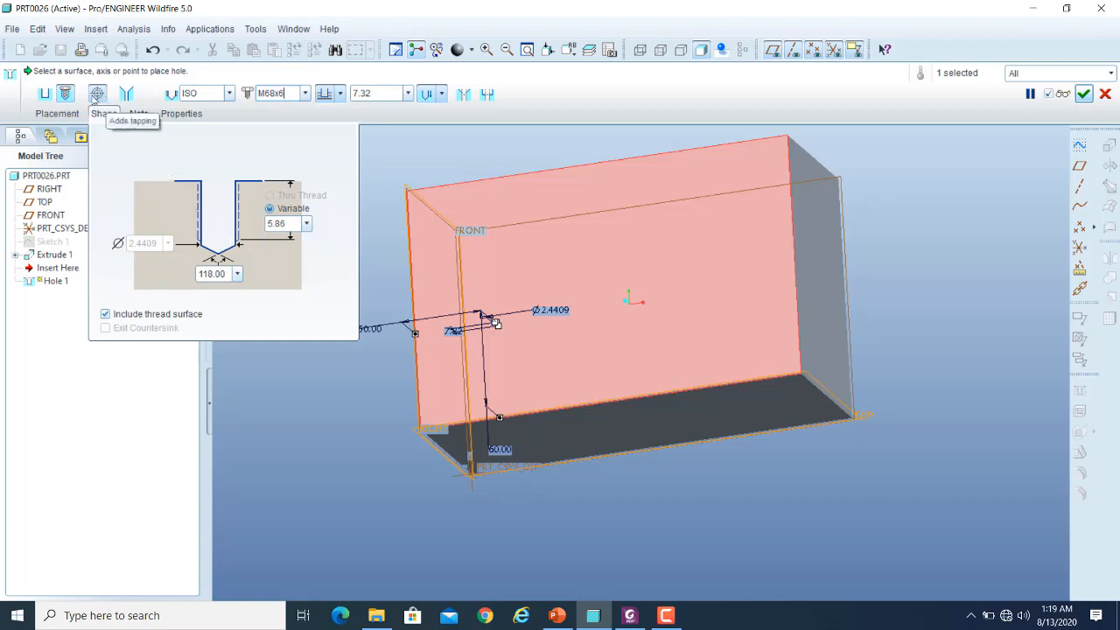
- Toggle tapping off and on, try a tapered hole with its thread sizes, and restore the straight tapped ISO hole
{"action": "left_click", "coordinate": [100, 93]}
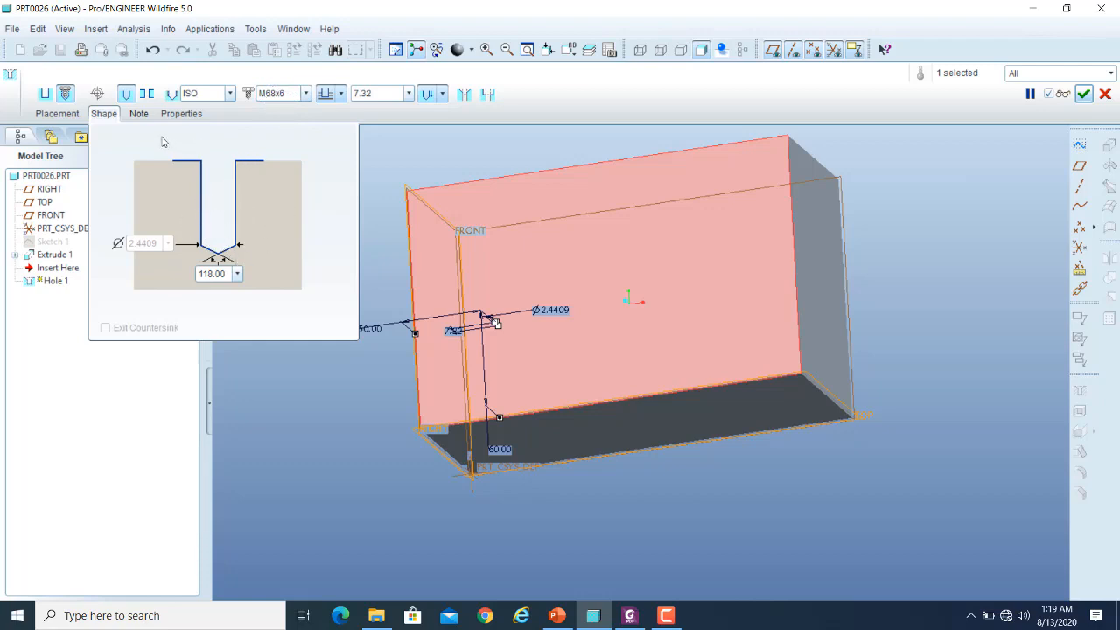
{"action": "left_click", "coordinate": [98, 95]}
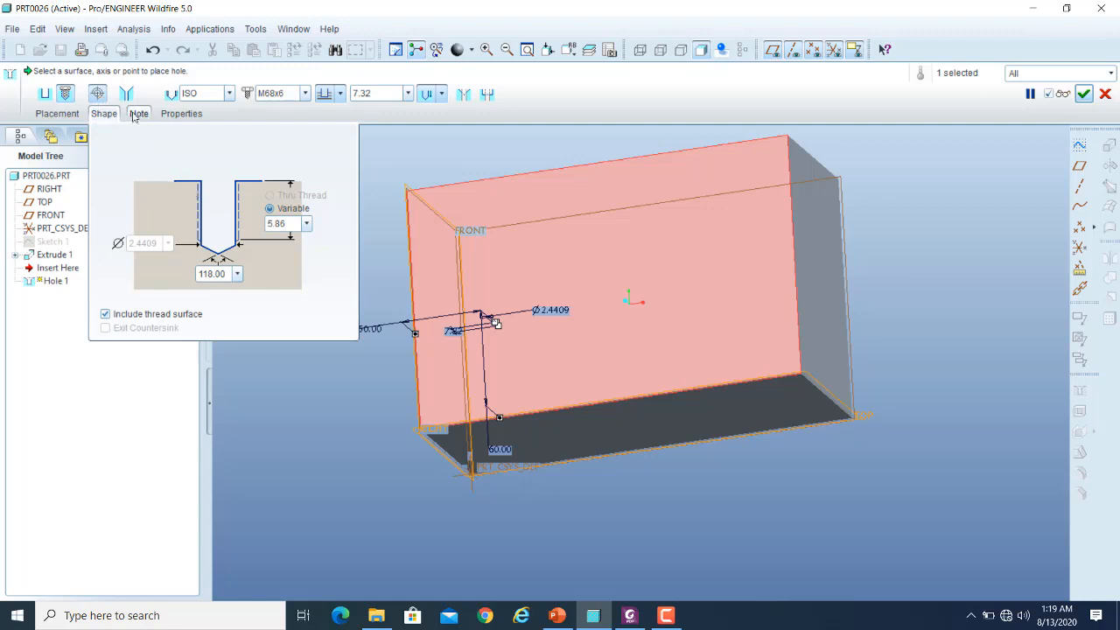
{"action": "left_click", "coordinate": [127, 94]}
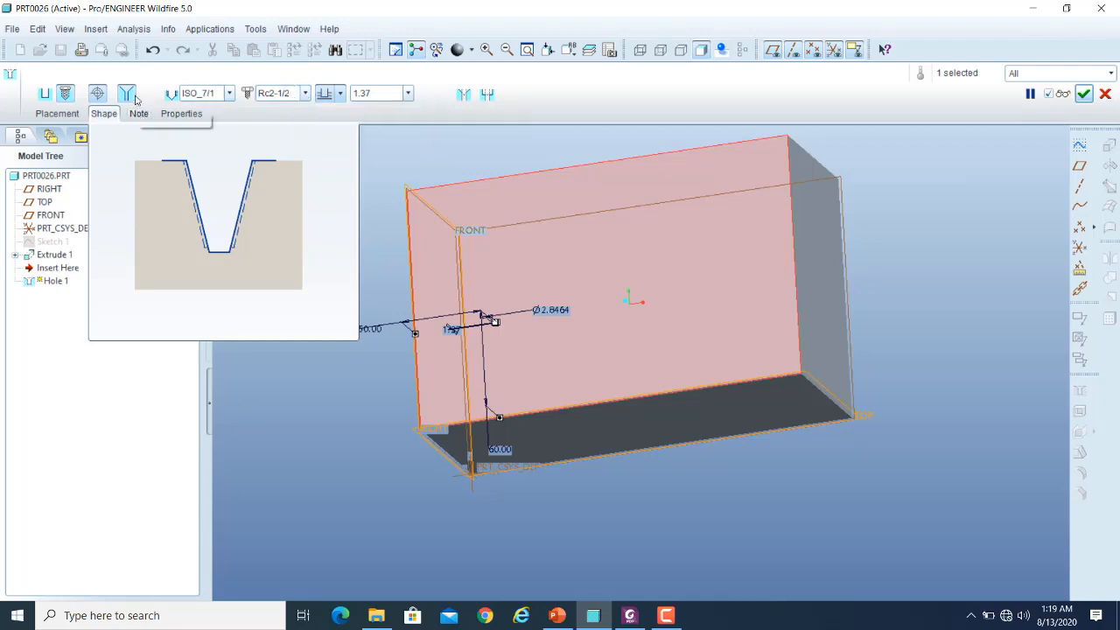
{"action": "left_click", "coordinate": [306, 93]}
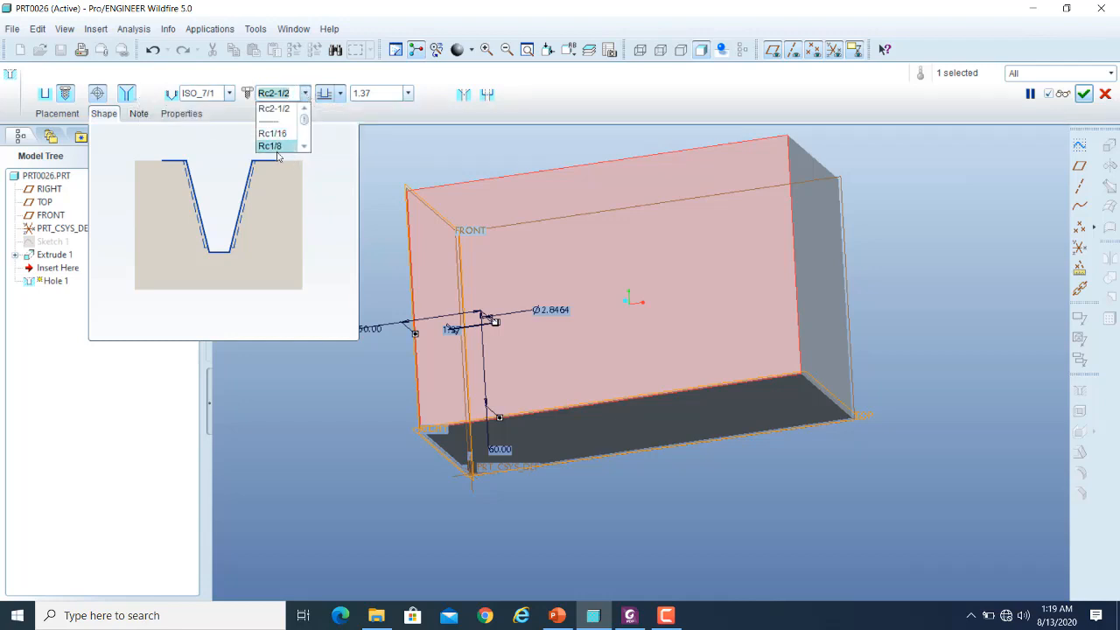
{"action": "left_click", "coordinate": [129, 96]}
{"action": "left_click", "coordinate": [126, 94]}
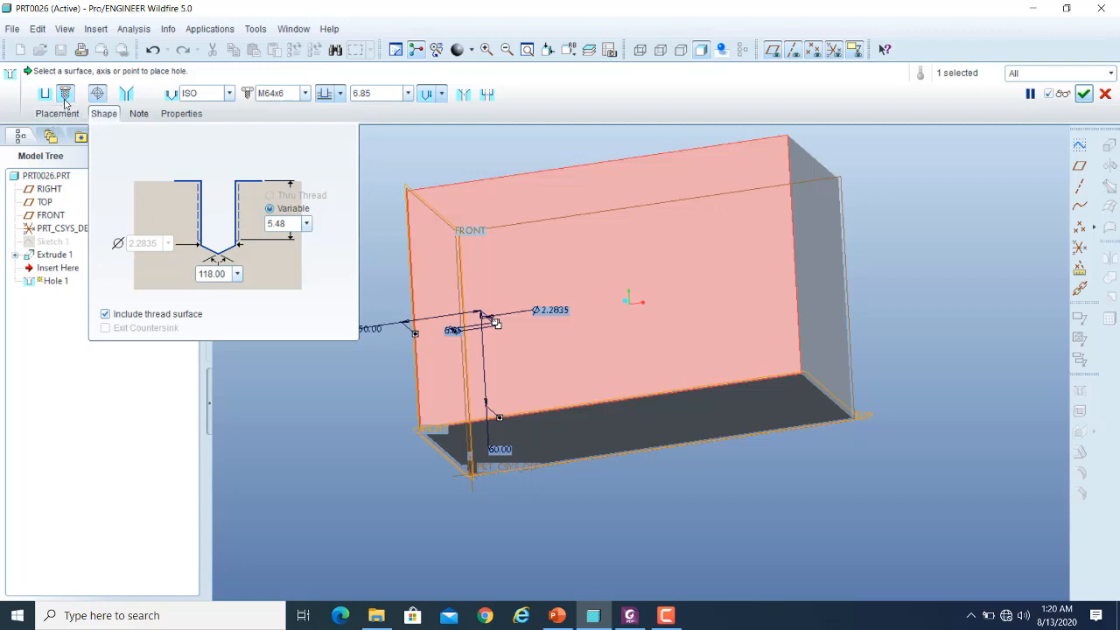
- Try the UNF thread series on the tapped hole with screw size 1-1/4-12
{"action": "left_click", "coordinate": [229, 92]}
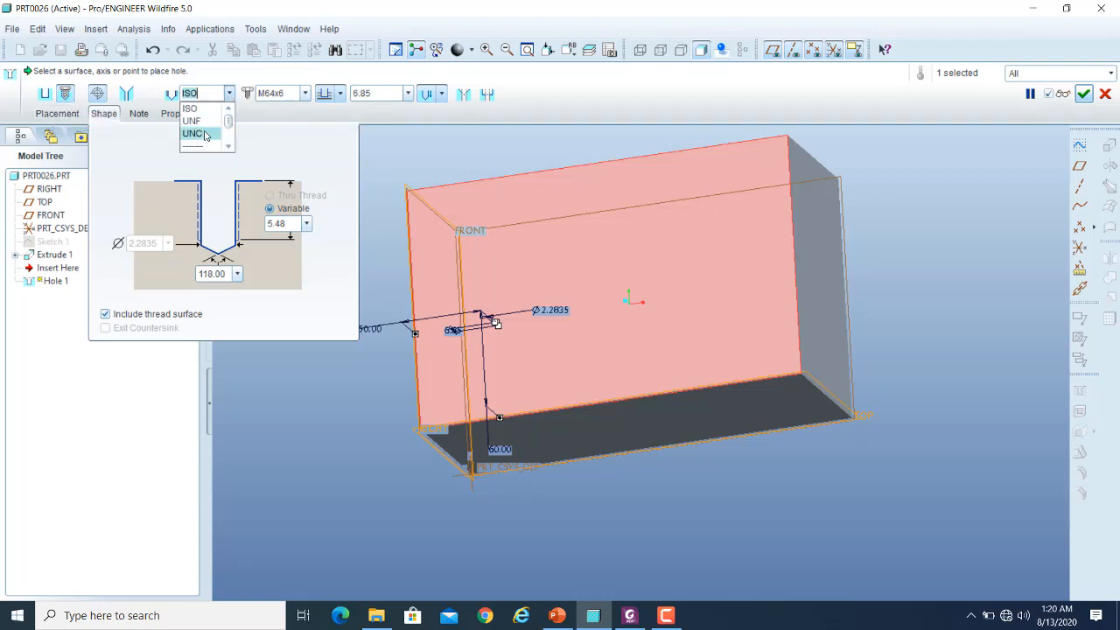
{"action": "left_click", "coordinate": [192, 122]}
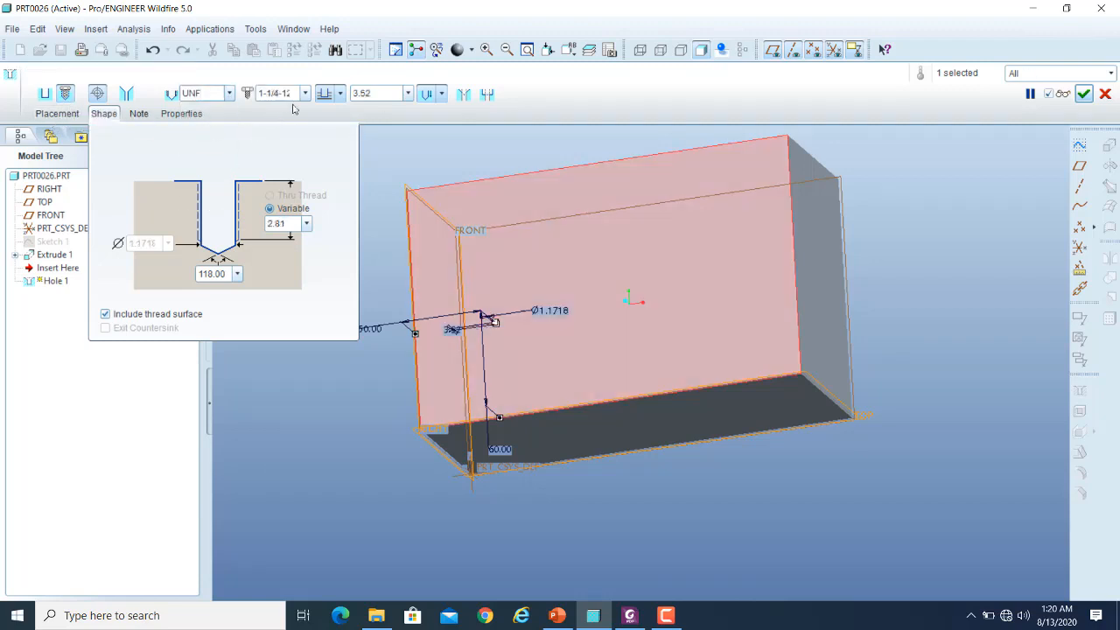
{"action": "left_click", "coordinate": [304, 93]}
{"action": "left_click_drag", "start_coordinate": [303, 121], "coordinate": [307, 155]}
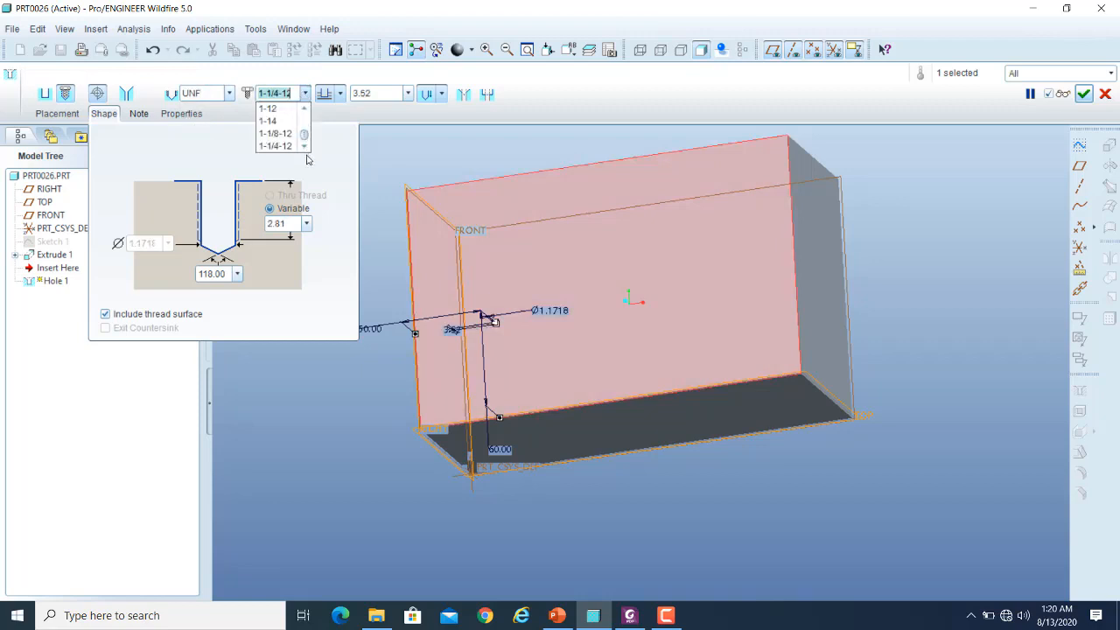
{"action": "left_click", "coordinate": [273, 149]}
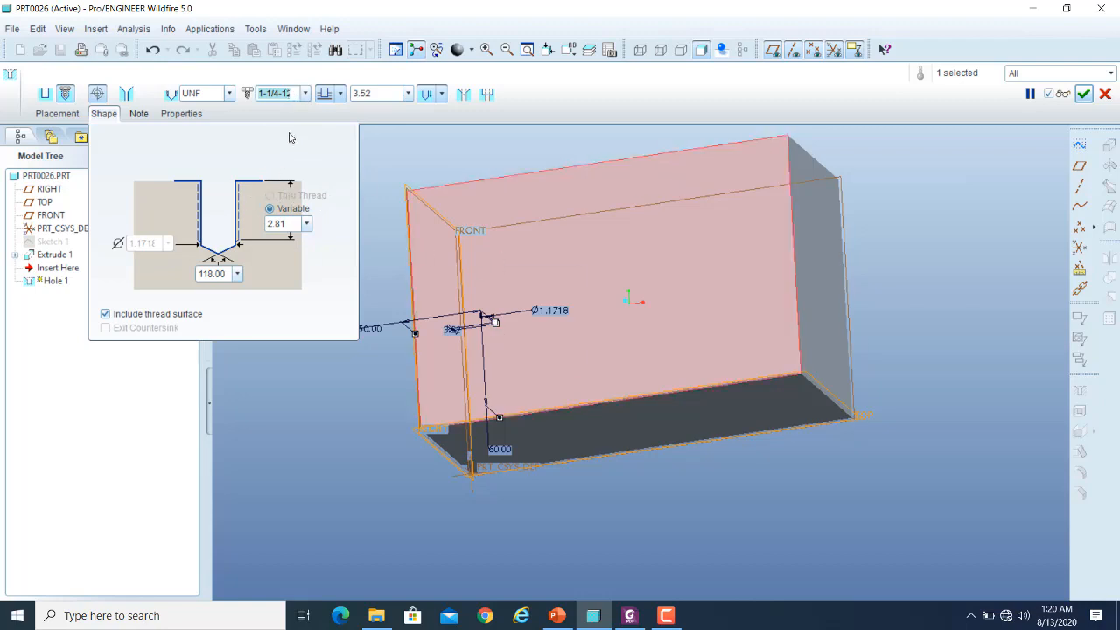
- Return the tapped hole to the ISO thread series with screw size M68x6
{"action": "left_click", "coordinate": [229, 92]}
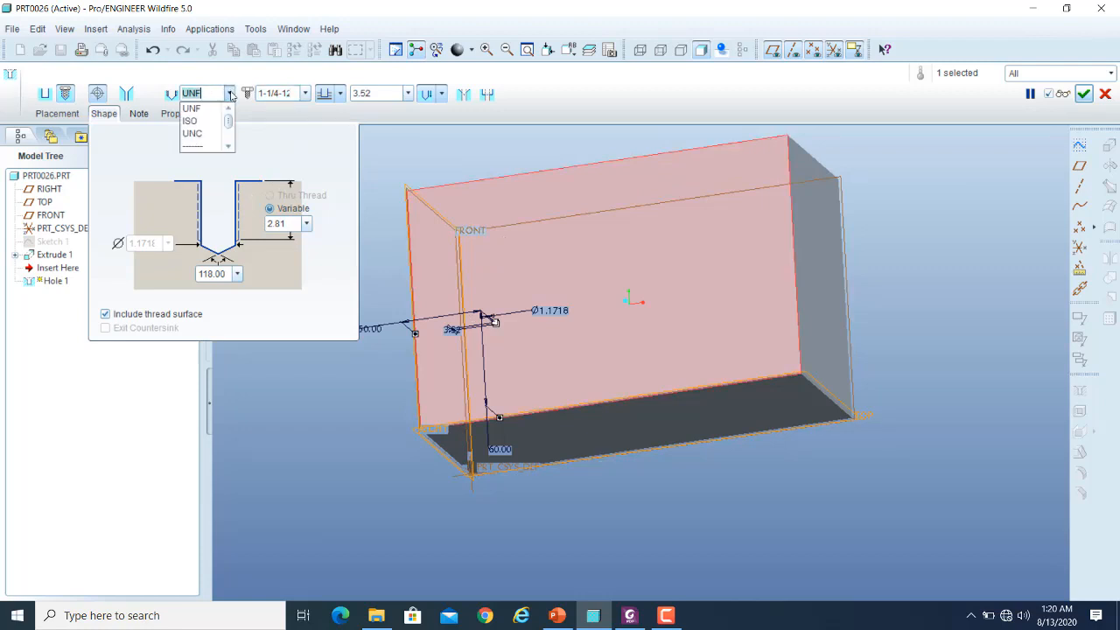
{"action": "left_click", "coordinate": [200, 125]}
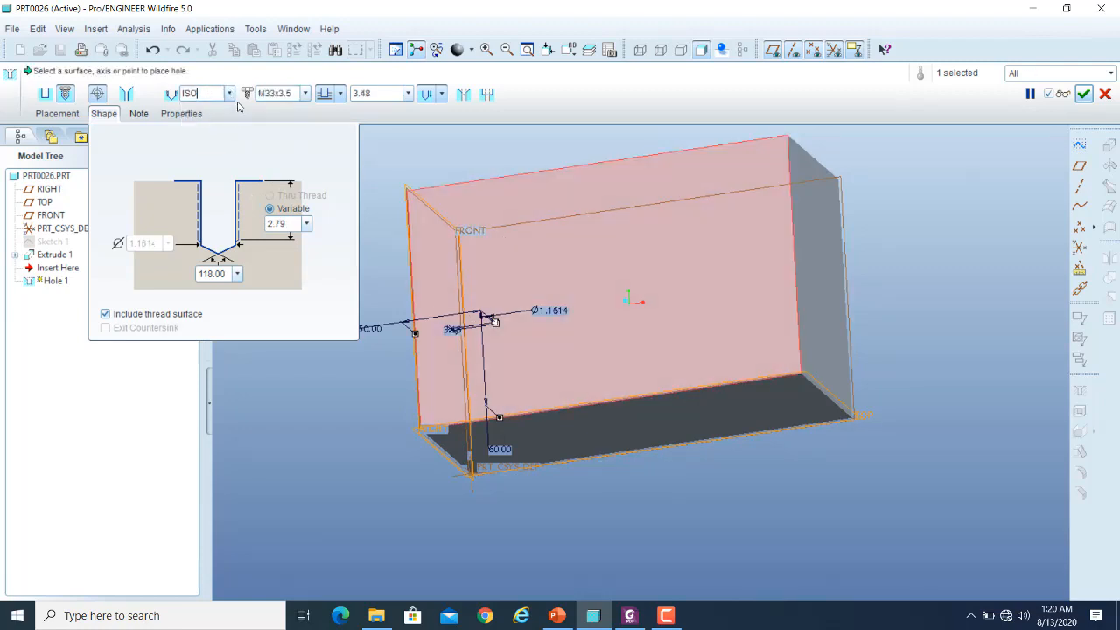
{"action": "left_click", "coordinate": [304, 93]}
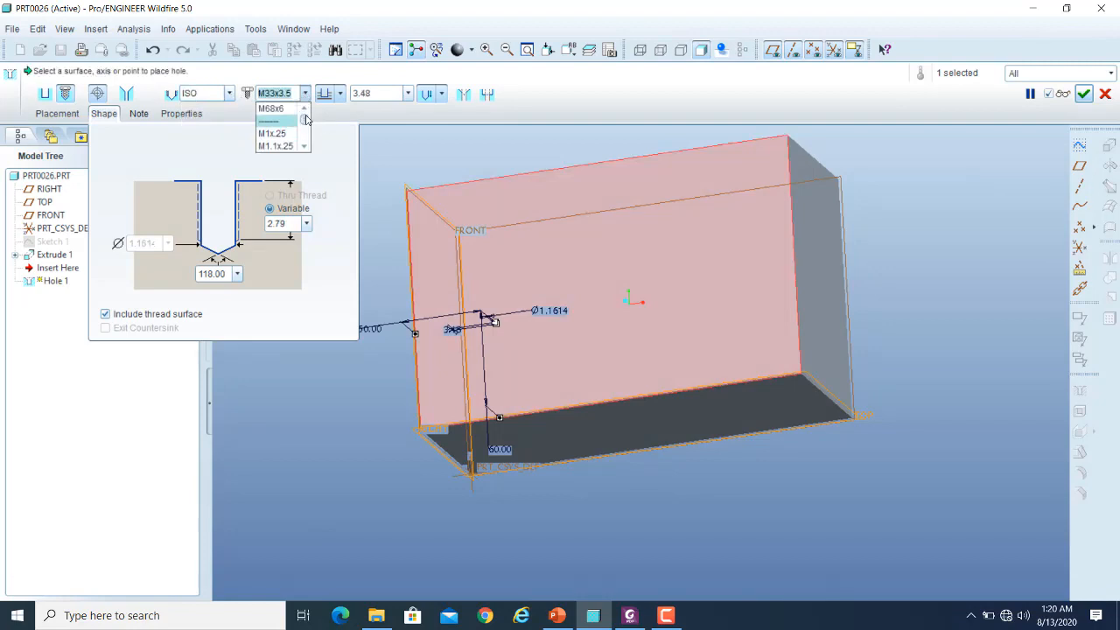
{"action": "left_click", "coordinate": [274, 111]}
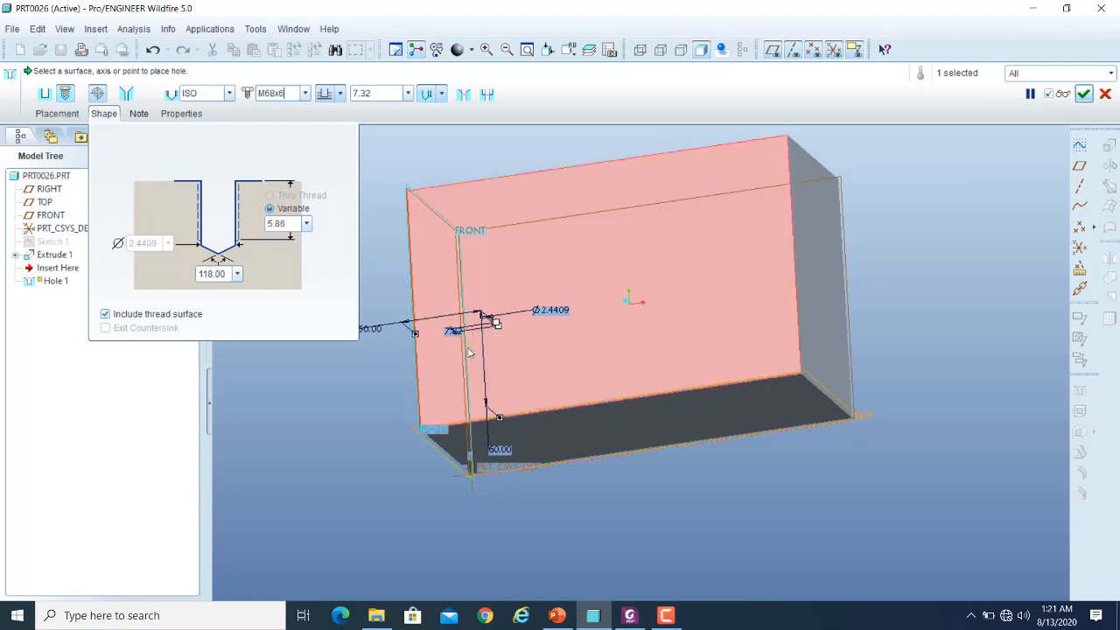
- Try defining the M68x6 hole's drill depth to its tip and restore the depth definition to the shoulder
{"action": "scroll", "coordinate": [470, 352], "scroll_direction": "up", "scroll_amount": 4}
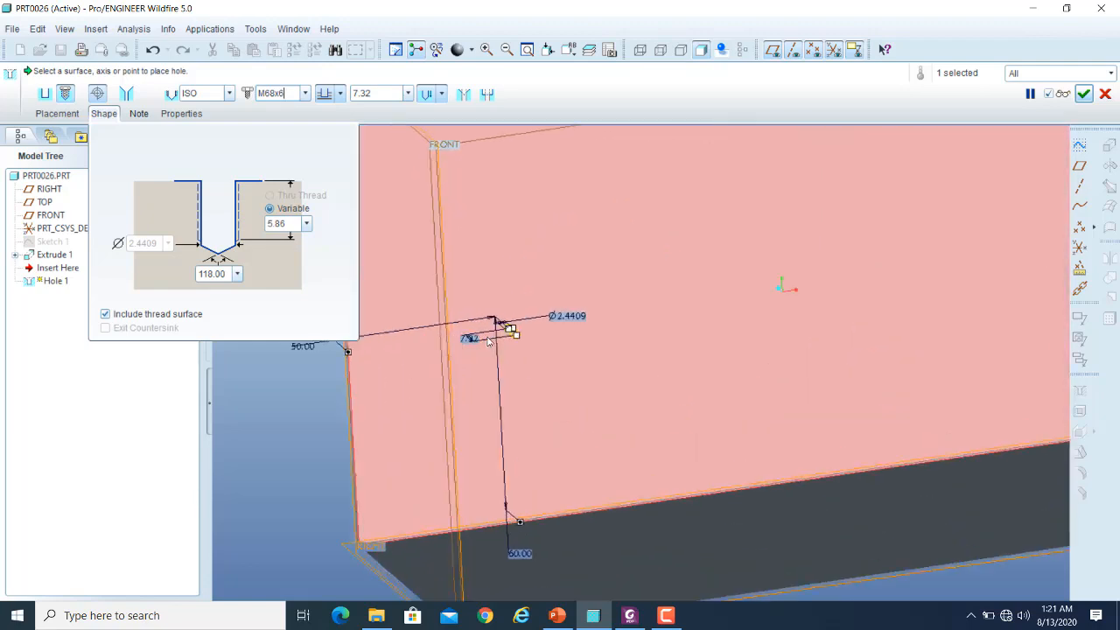
{"action": "scroll", "coordinate": [489, 342], "scroll_direction": "up", "scroll_amount": 5}
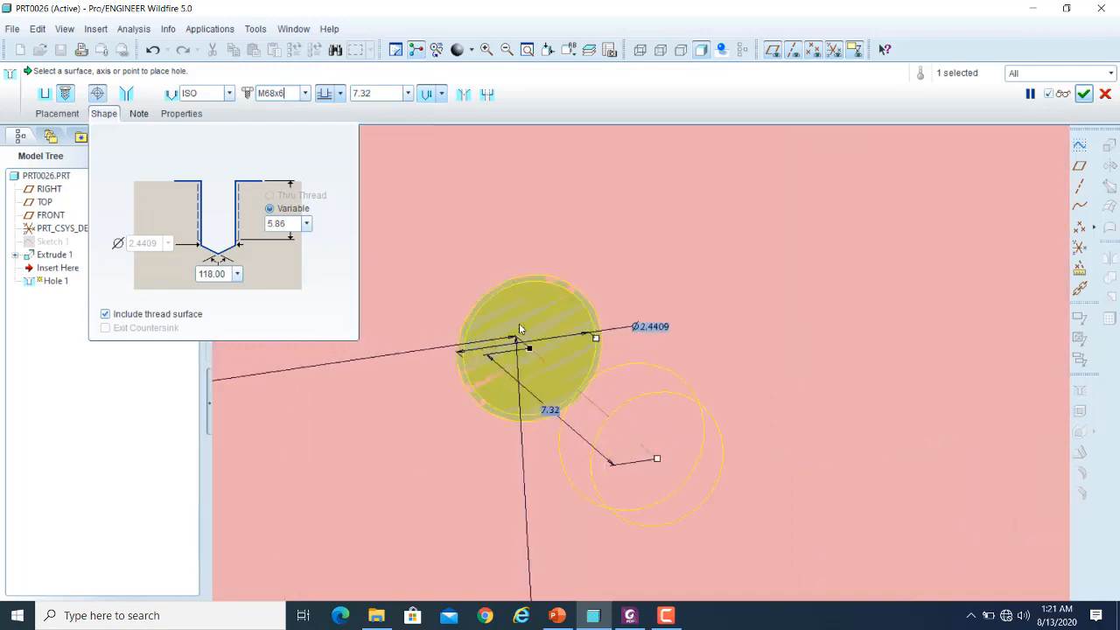
{"action": "scroll", "coordinate": [519, 329], "scroll_direction": "down", "scroll_amount": 2}
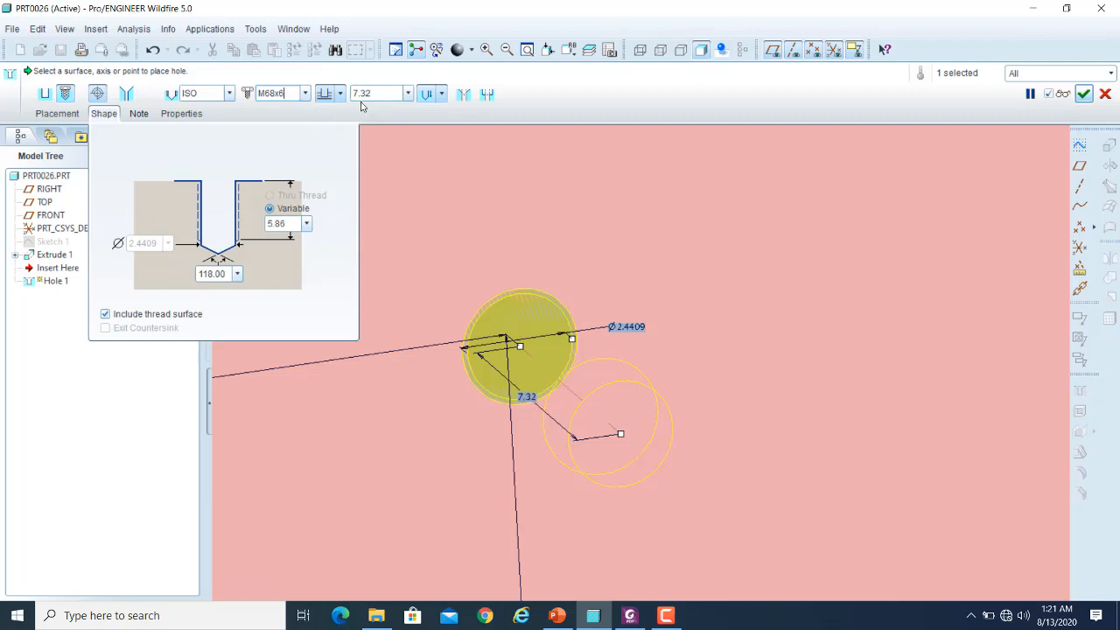
{"action": "left_click", "coordinate": [442, 94]}
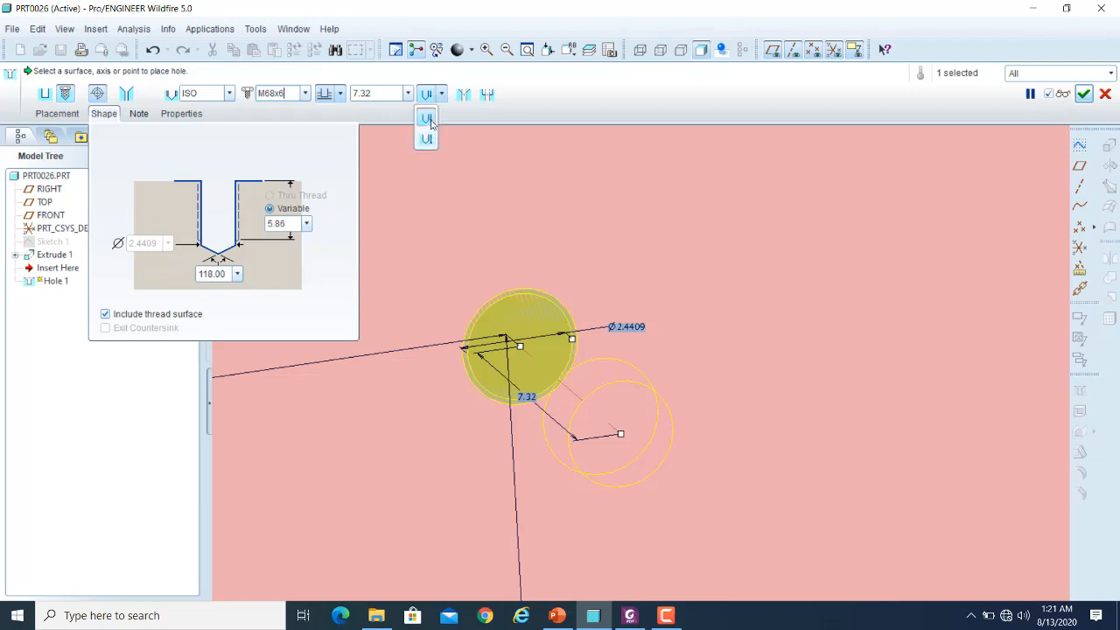
{"action": "left_click", "coordinate": [425, 139]}
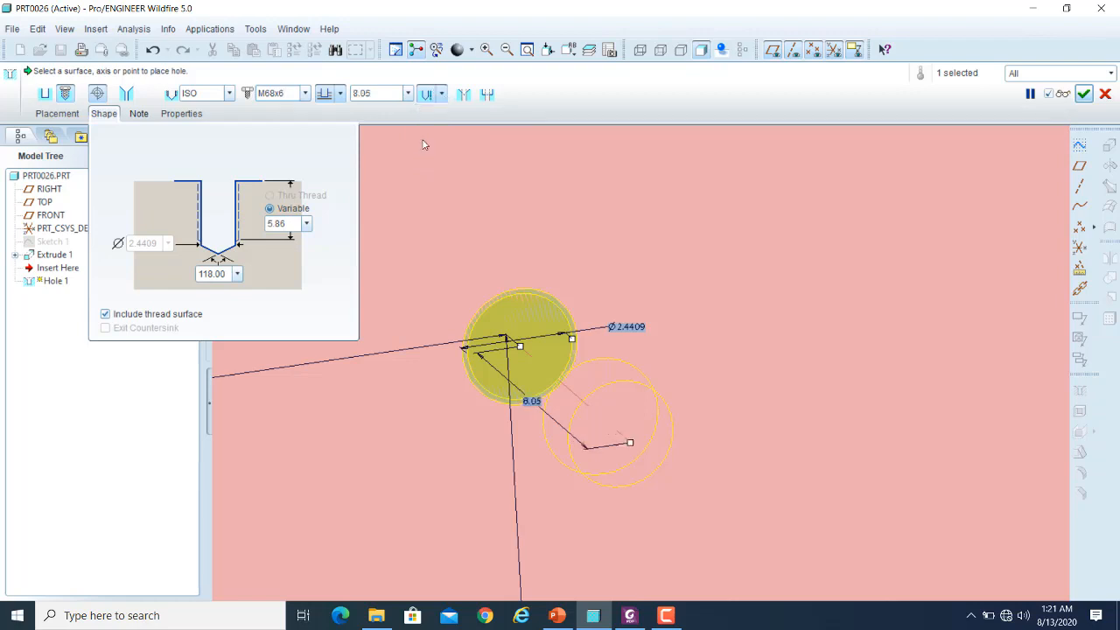
{"action": "left_click", "coordinate": [443, 94]}
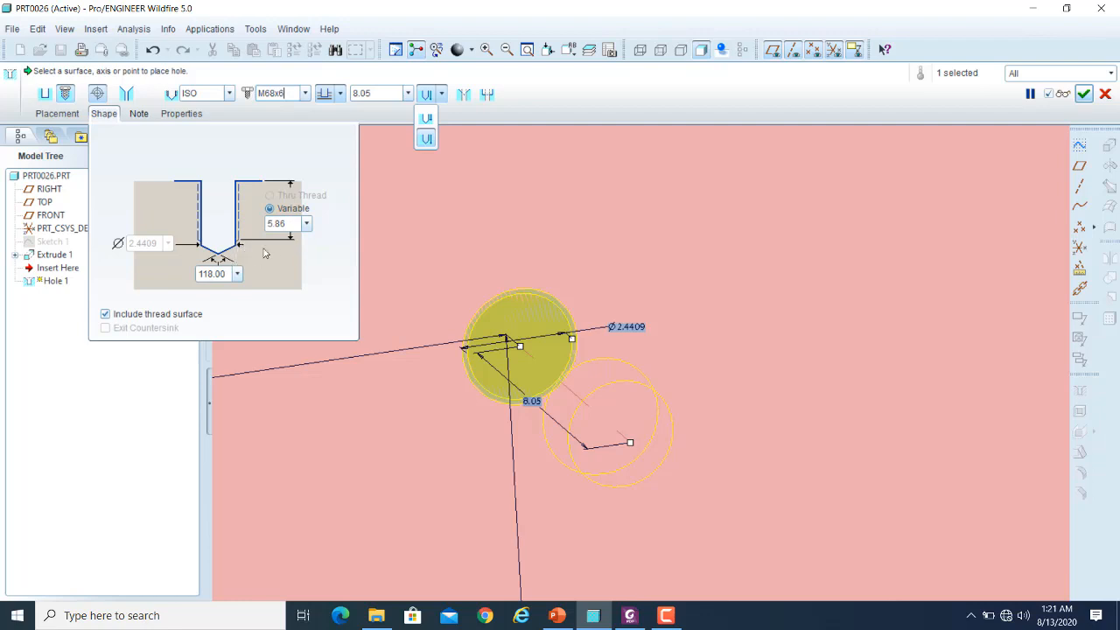
{"action": "left_click", "coordinate": [427, 119]}
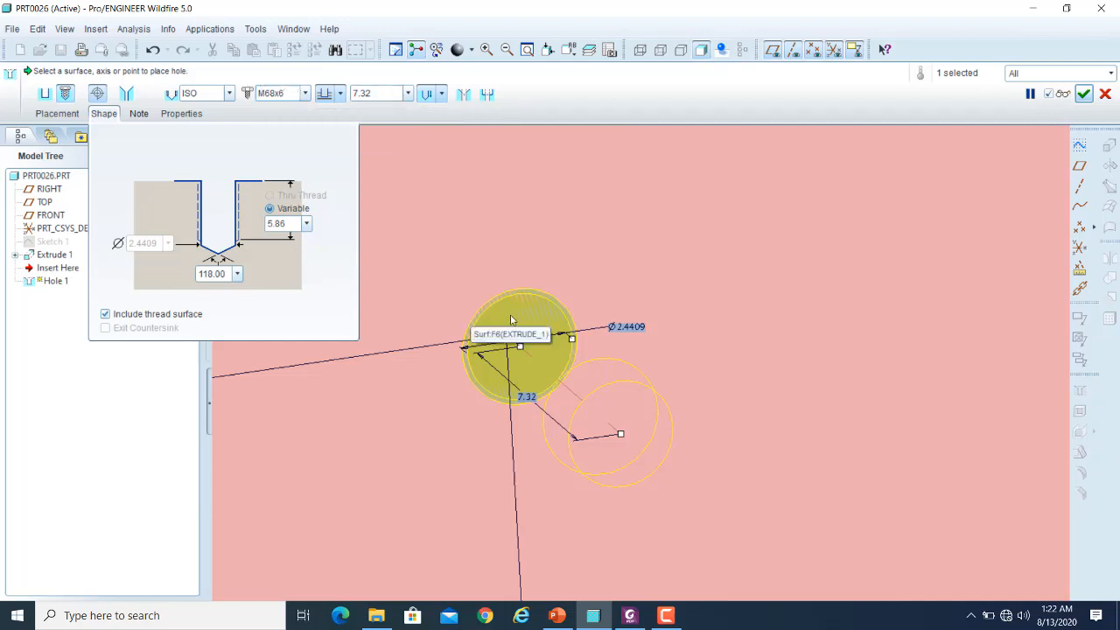
- Preview the M68x6 threaded hole in the block and resume its definition
{"action": "left_click", "coordinate": [1062, 94]}
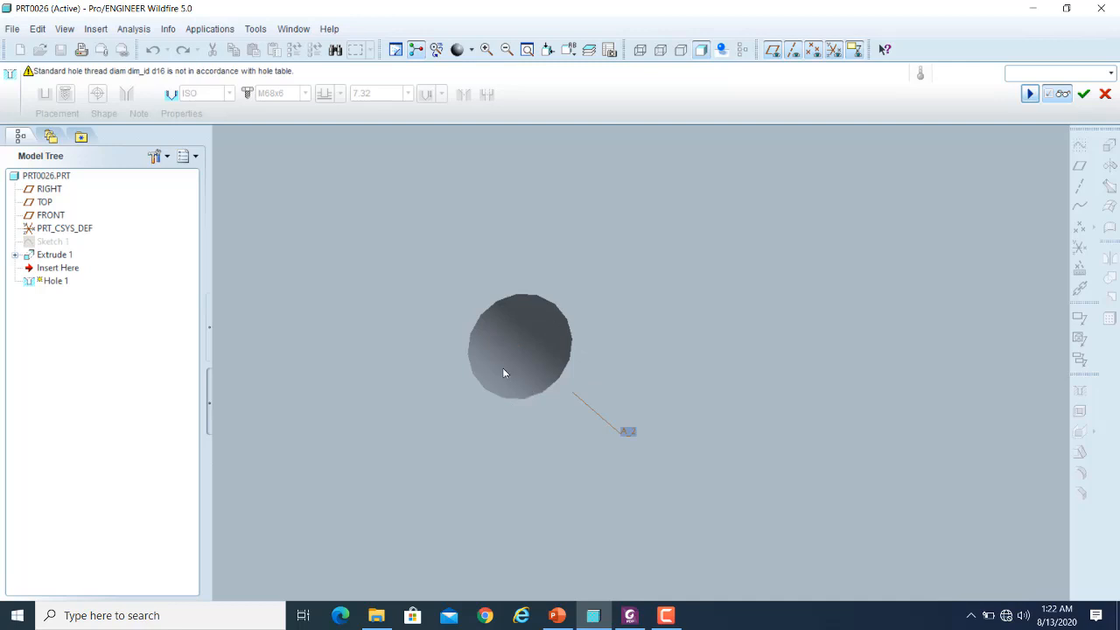
{"action": "left_click", "coordinate": [1063, 94]}
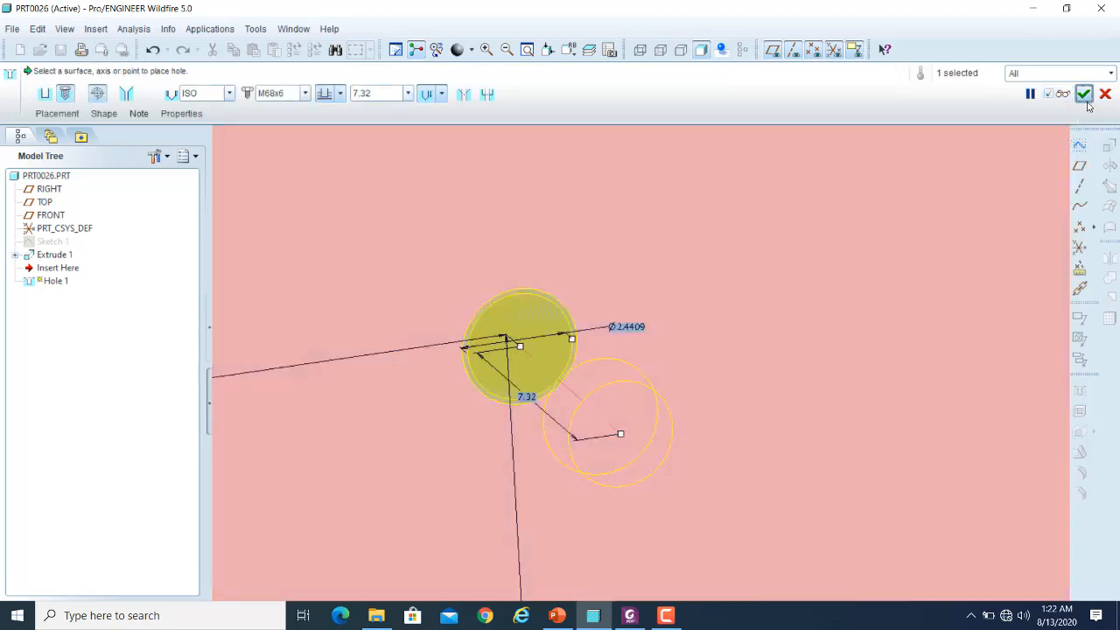
{"action": "scroll", "coordinate": [841, 257], "scroll_direction": "down", "scroll_amount": 5}
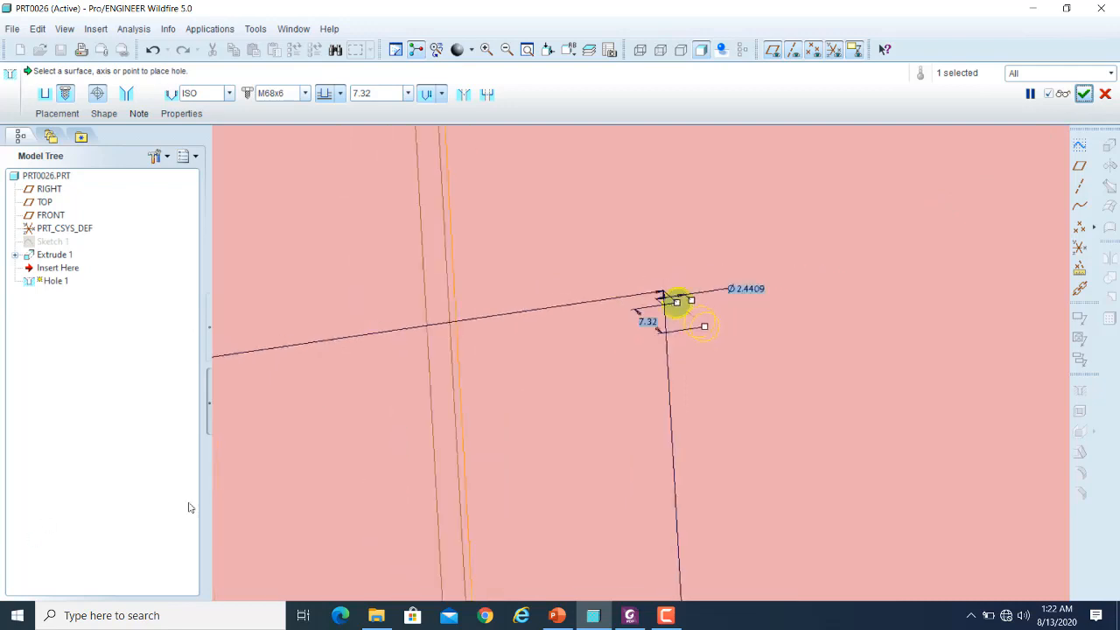
{"action": "scroll", "coordinate": [502, 364], "scroll_direction": "down", "scroll_amount": 5}
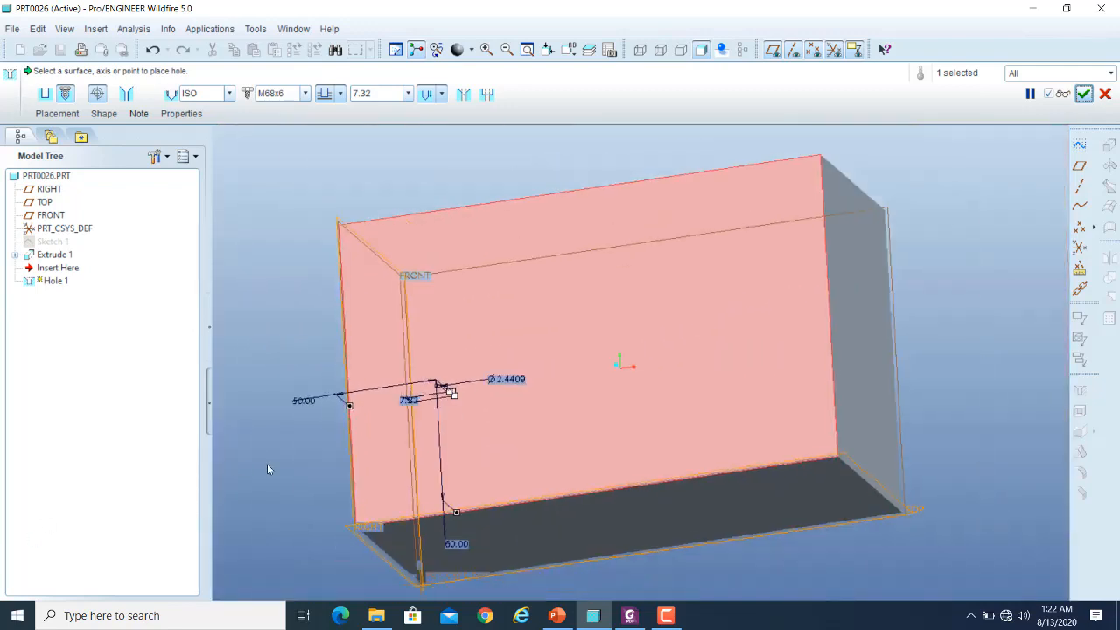
- Switch back to a simple hole using the standard drilled profile and show its shape settings
{"action": "left_click", "coordinate": [46, 94]}
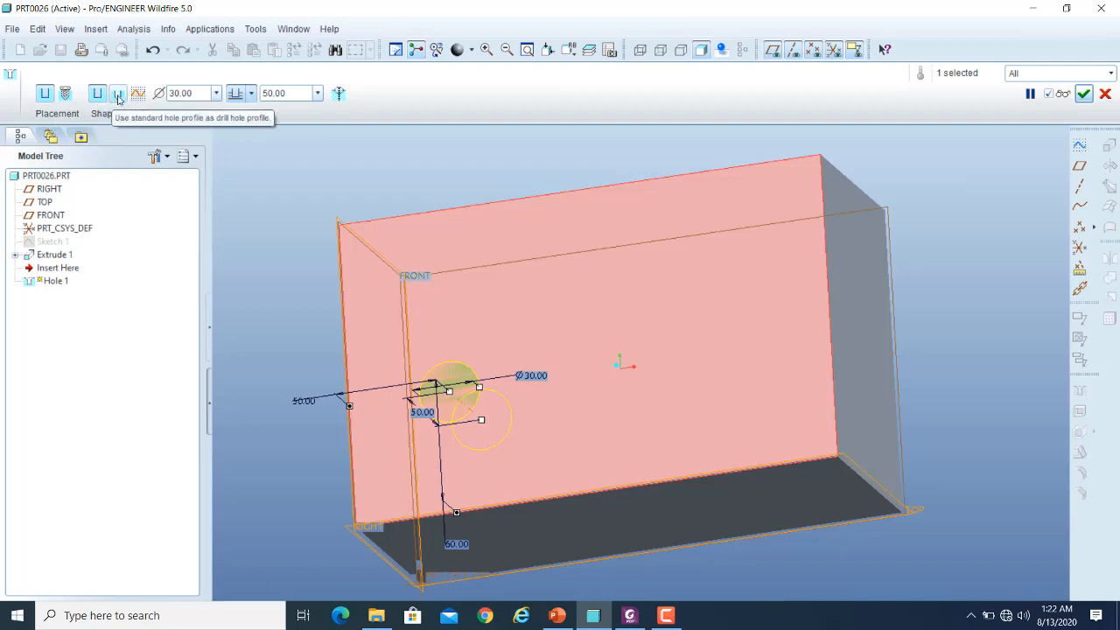
{"action": "left_click", "coordinate": [117, 95]}
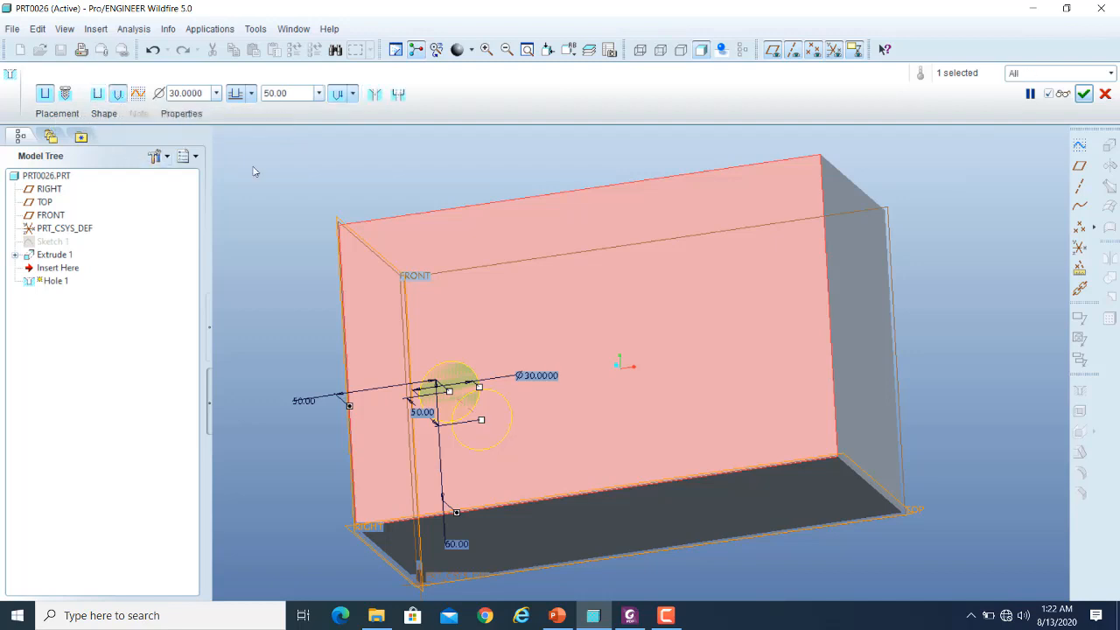
{"action": "left_click", "coordinate": [104, 114]}
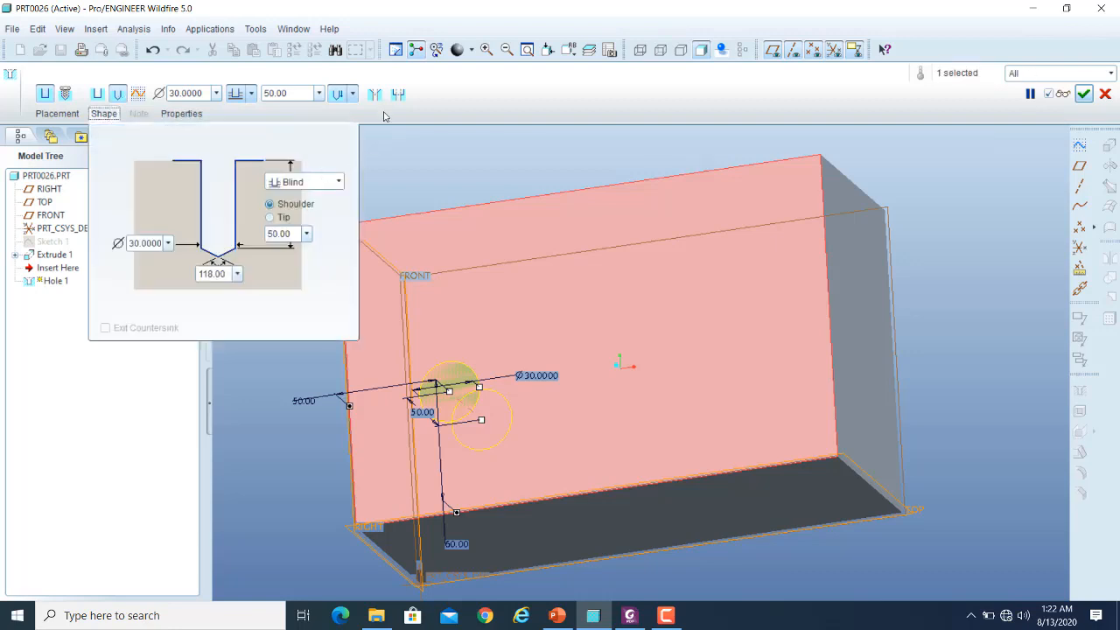
- Try adding a counterbore and a countersink to the drilled hole, remove both, and close the shape settings
{"action": "left_click", "coordinate": [399, 93]}
{"action": "left_click", "coordinate": [375, 95]}
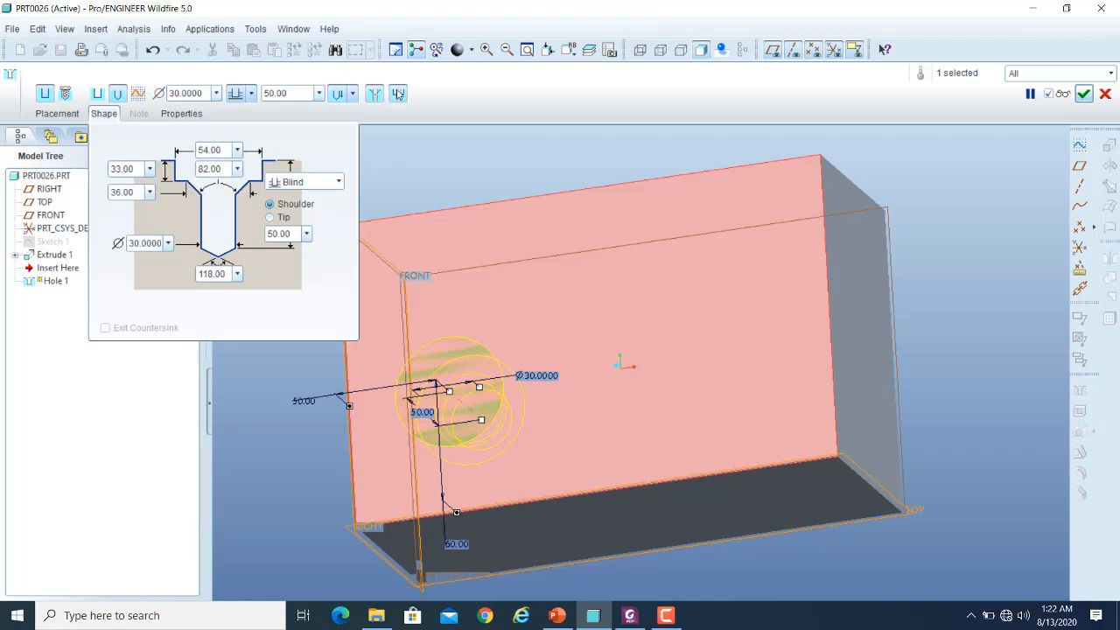
{"action": "left_click", "coordinate": [398, 93]}
{"action": "left_click", "coordinate": [376, 96]}
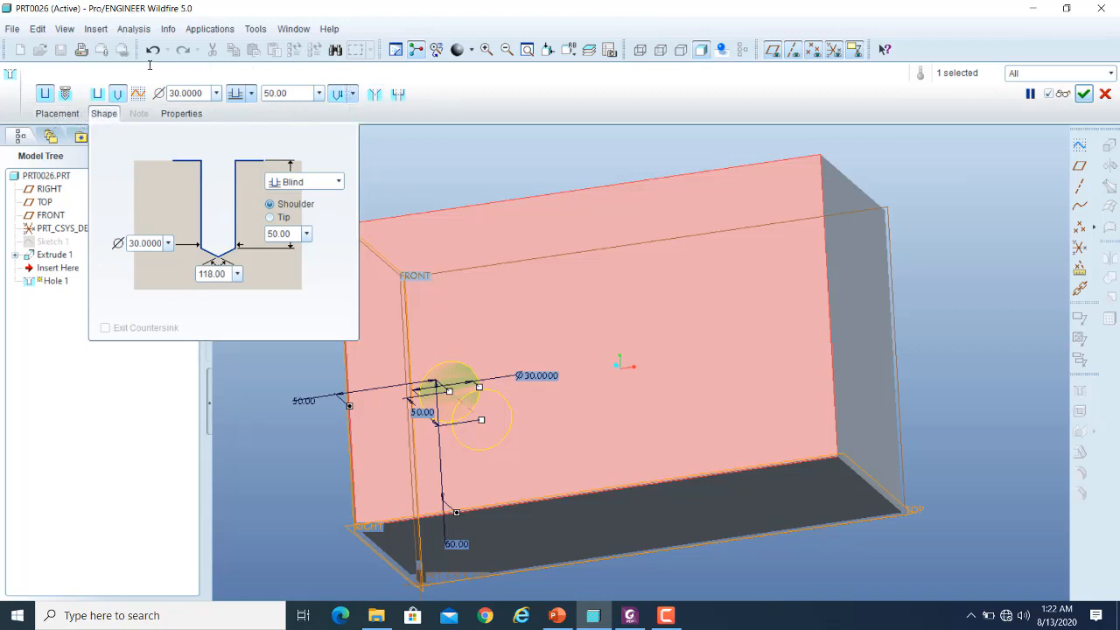
{"action": "left_click", "coordinate": [105, 115]}
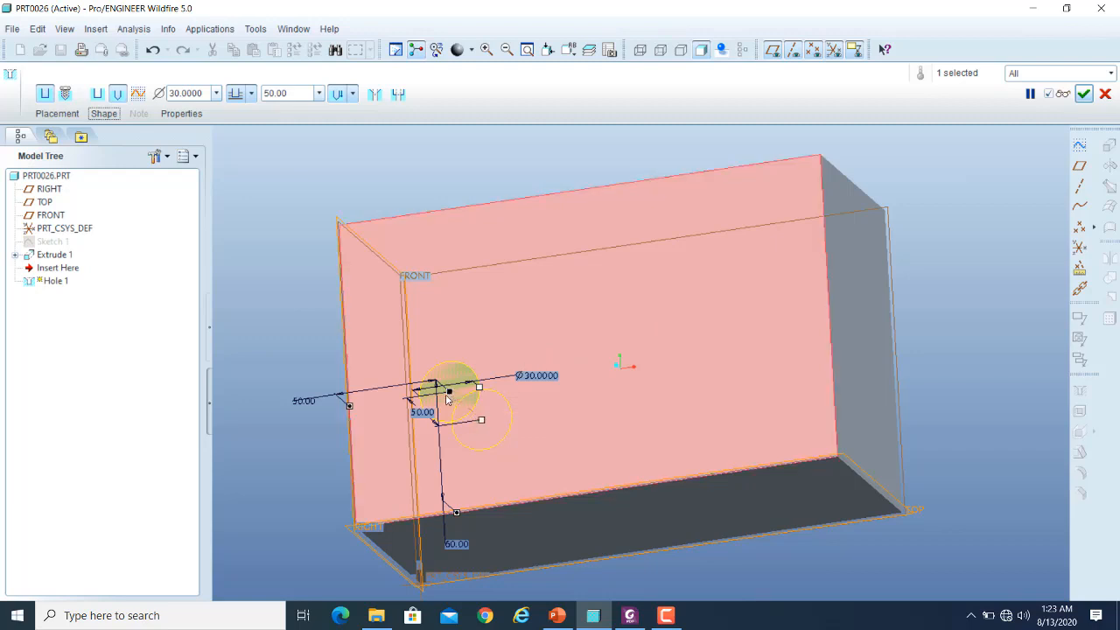
- Move the hole toward the middle of the block's face, with offsets of about 100 and 67 from its side and bottom references
{"action": "left_click_drag", "start_coordinate": [448, 398], "coordinate": [550, 360]}
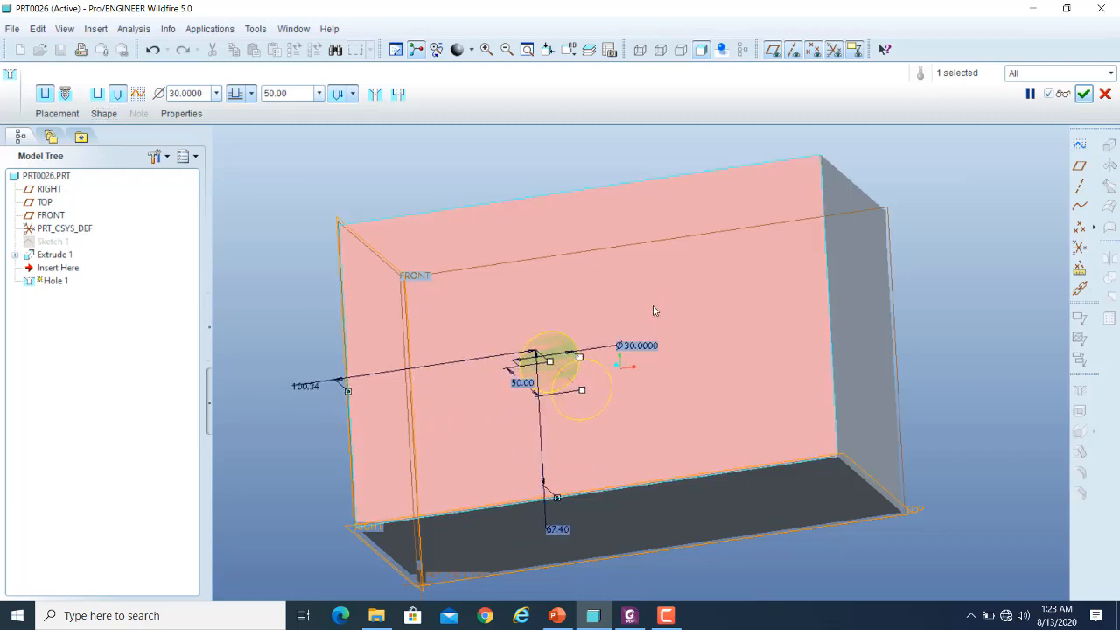
- Switch the hole to a sketched drill profile, dismiss the existing-section browser, and start a new profile sketch
{"action": "left_click", "coordinate": [139, 94]}
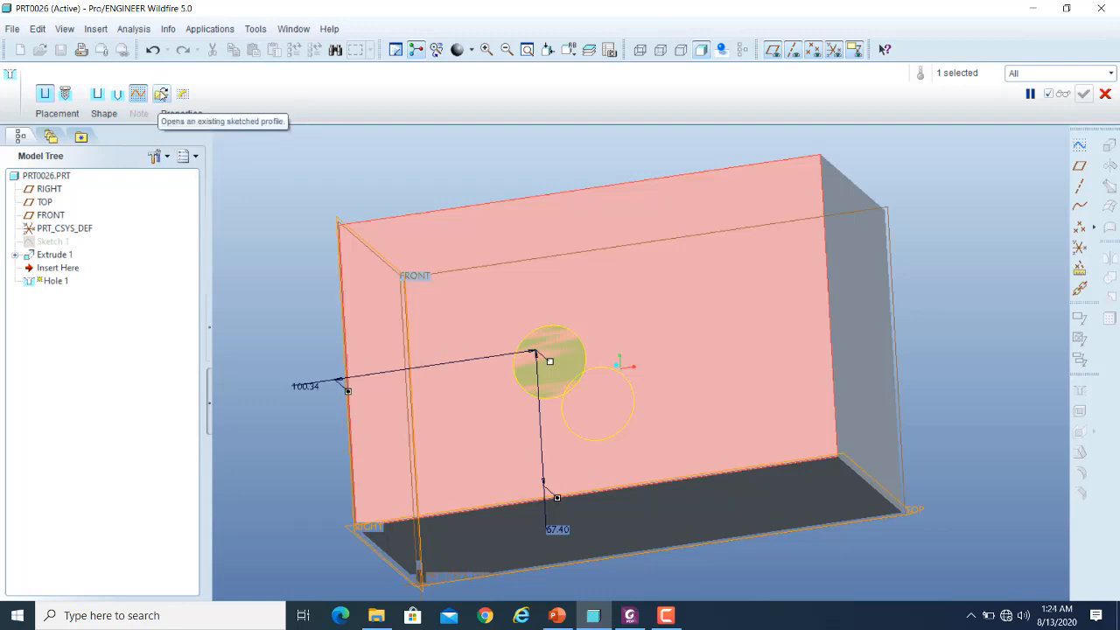
{"action": "left_click", "coordinate": [161, 96]}
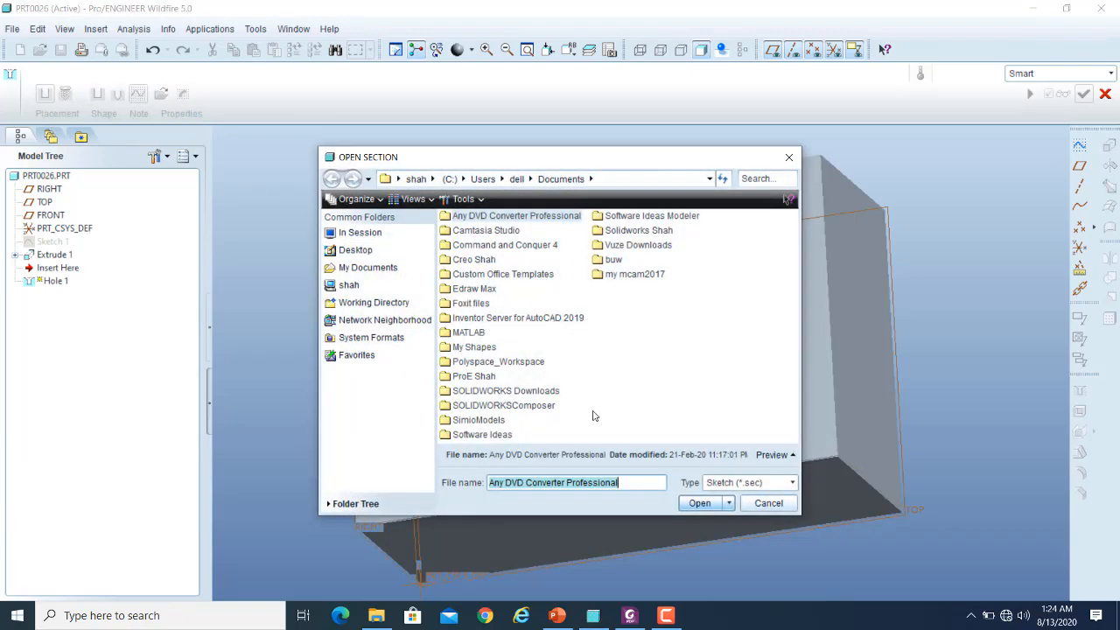
{"action": "left_click", "coordinate": [781, 510]}
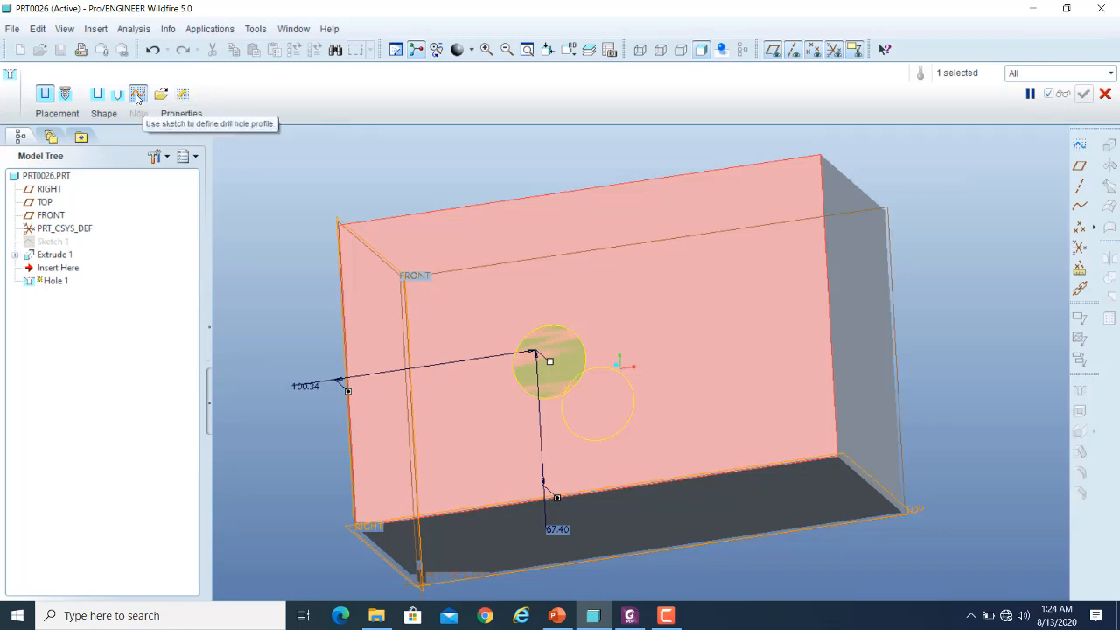
{"action": "left_click", "coordinate": [183, 95]}
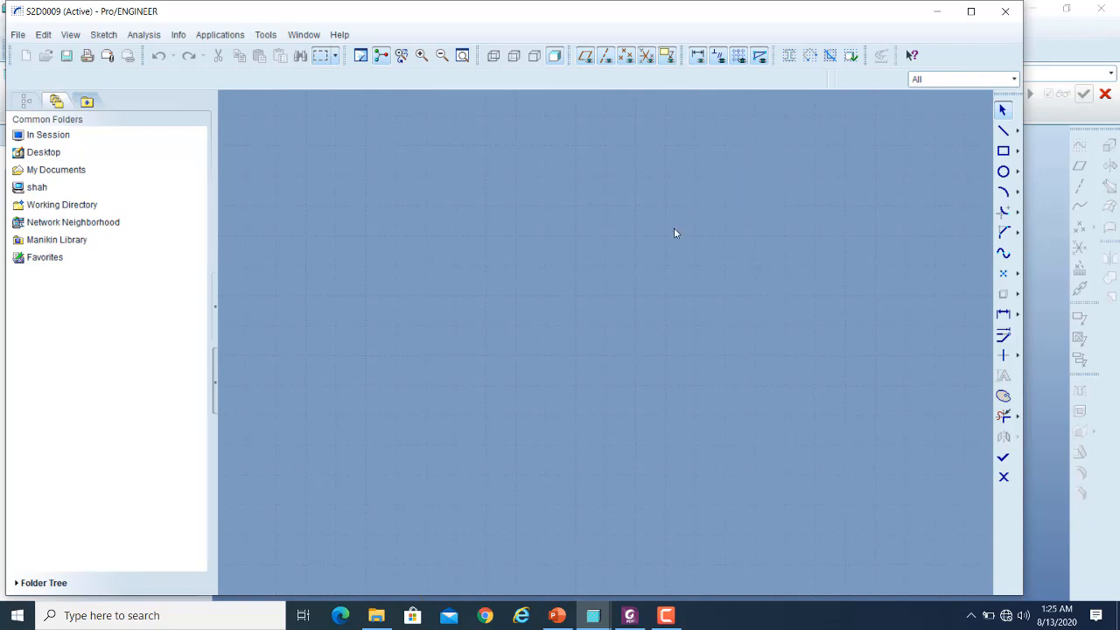
- Sketch a closed stepped half-profile that widens upward, with a bottom edge about 2 long and a lower vertical edge about 5 high
{"action": "left_click", "coordinate": [1004, 130]}
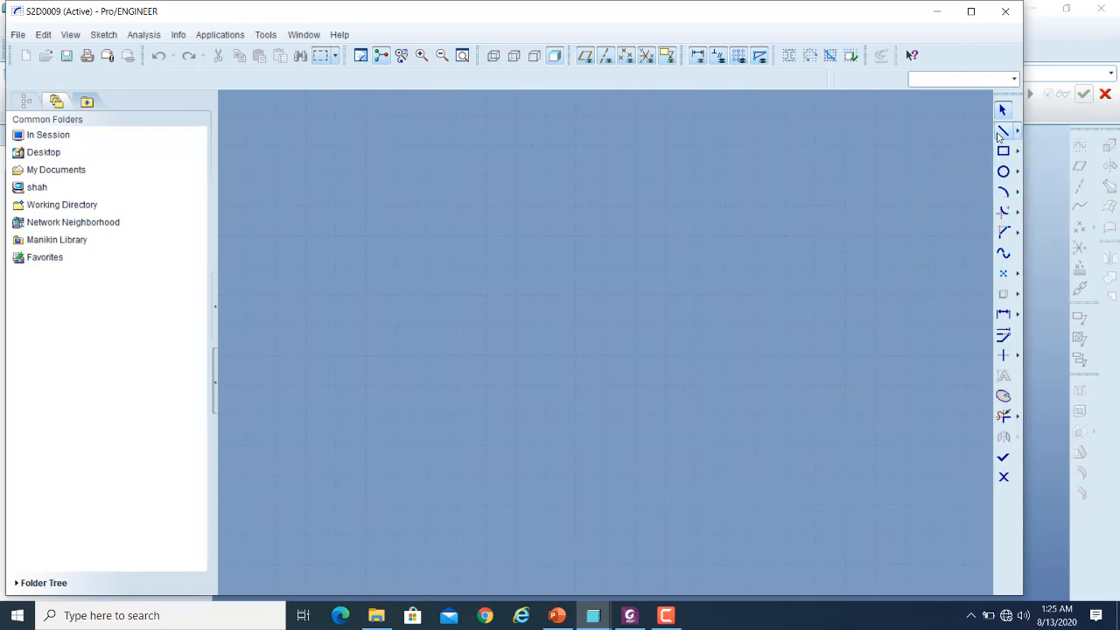
{"action": "left_click", "coordinate": [456, 416]}
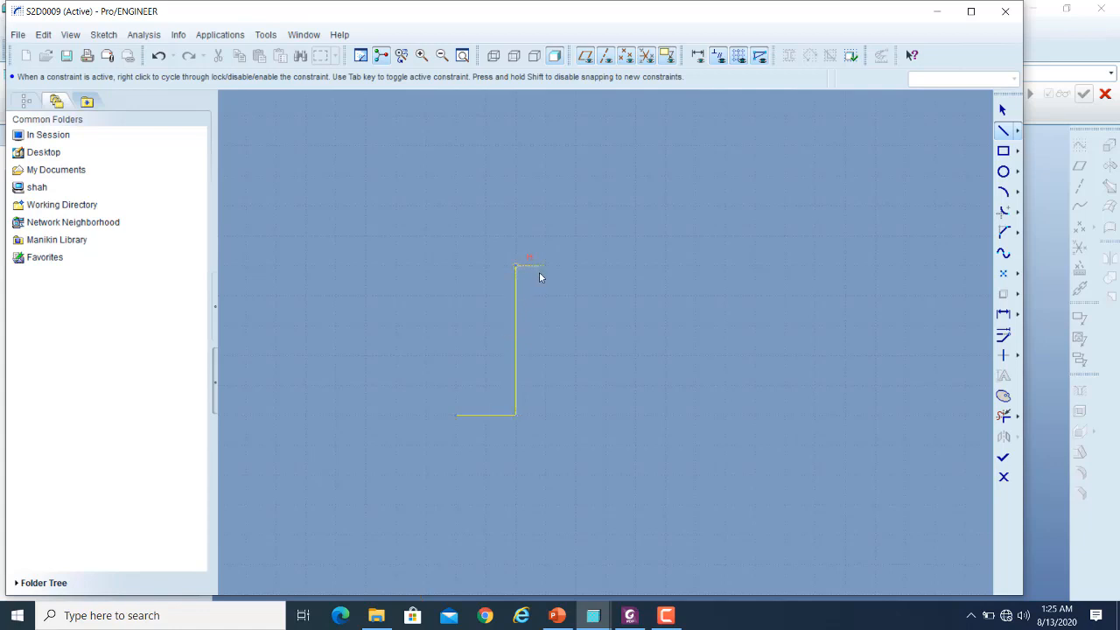
{"action": "left_click", "coordinate": [575, 265]}
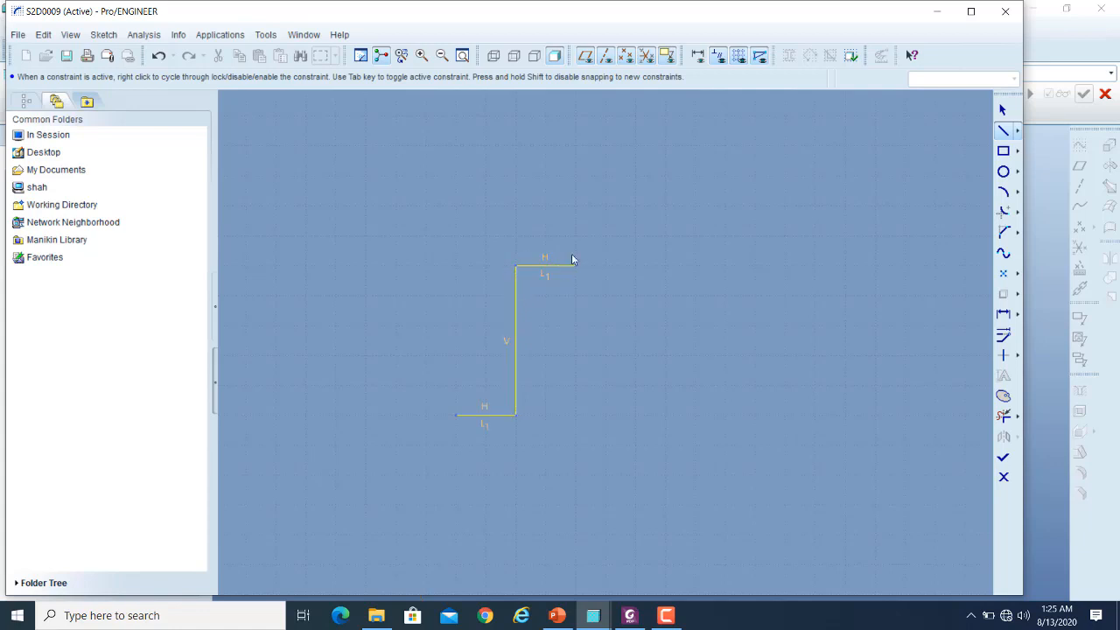
{"action": "left_click", "coordinate": [630, 236]}
{"action": "middle_click", "coordinate": [632, 232]}
{"action": "left_click", "coordinate": [694, 147]}
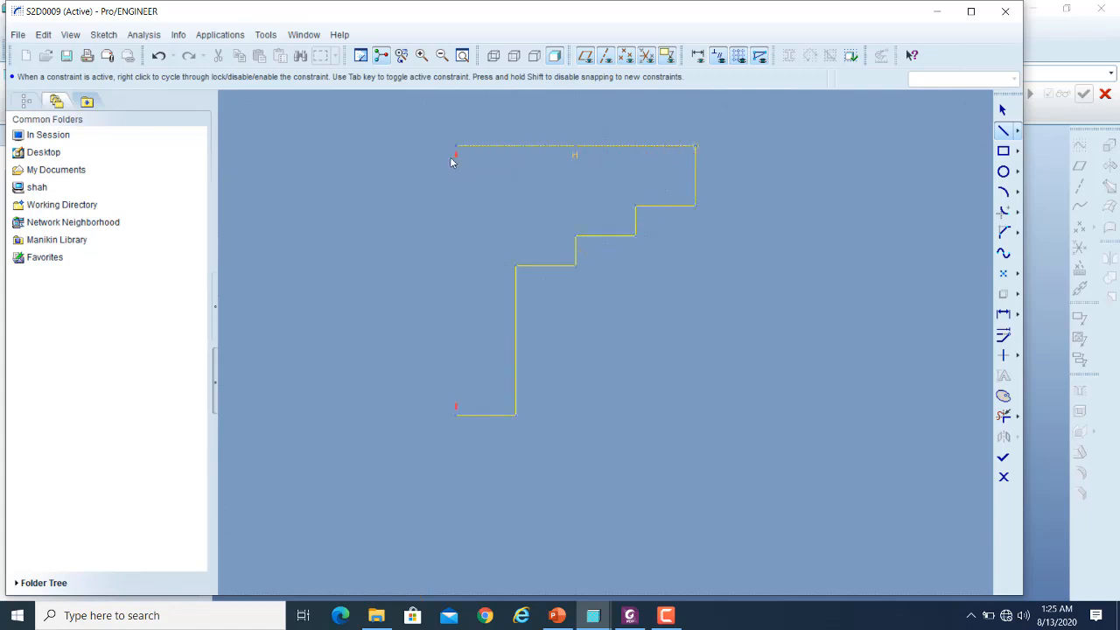
{"action": "left_click", "coordinate": [453, 162]}
{"action": "left_click", "coordinate": [456, 414]}
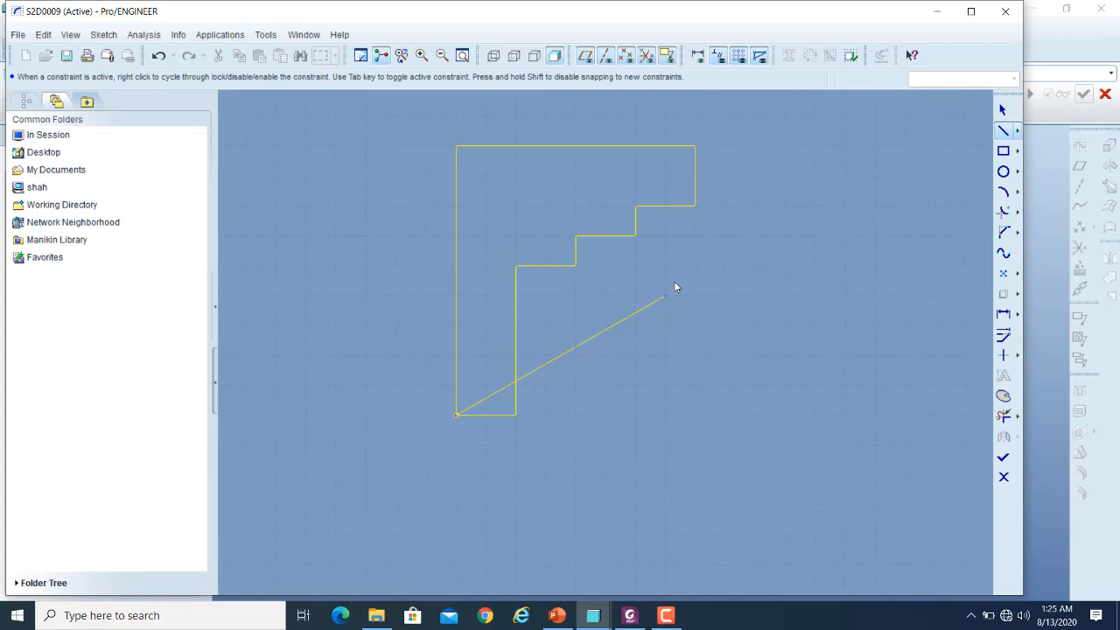
{"action": "left_click", "coordinate": [1003, 109]}
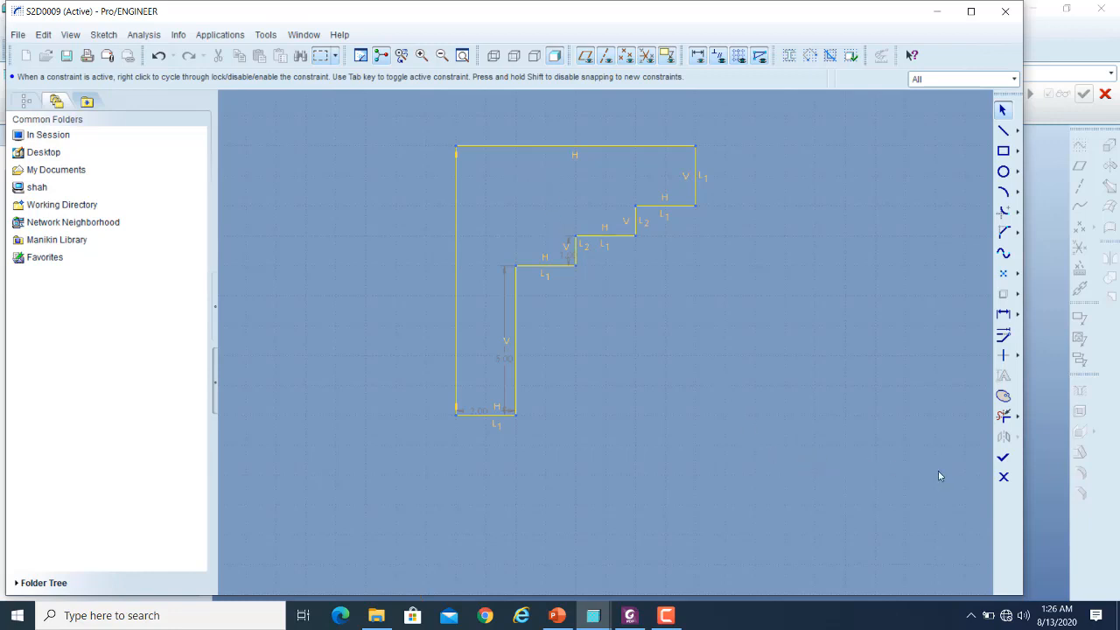
- Try to finish the section, read why it is incomplete, add a vertical geometry centerline along the profile's long straight edge, and finish the sketch
{"action": "left_click", "coordinate": [1004, 460]}
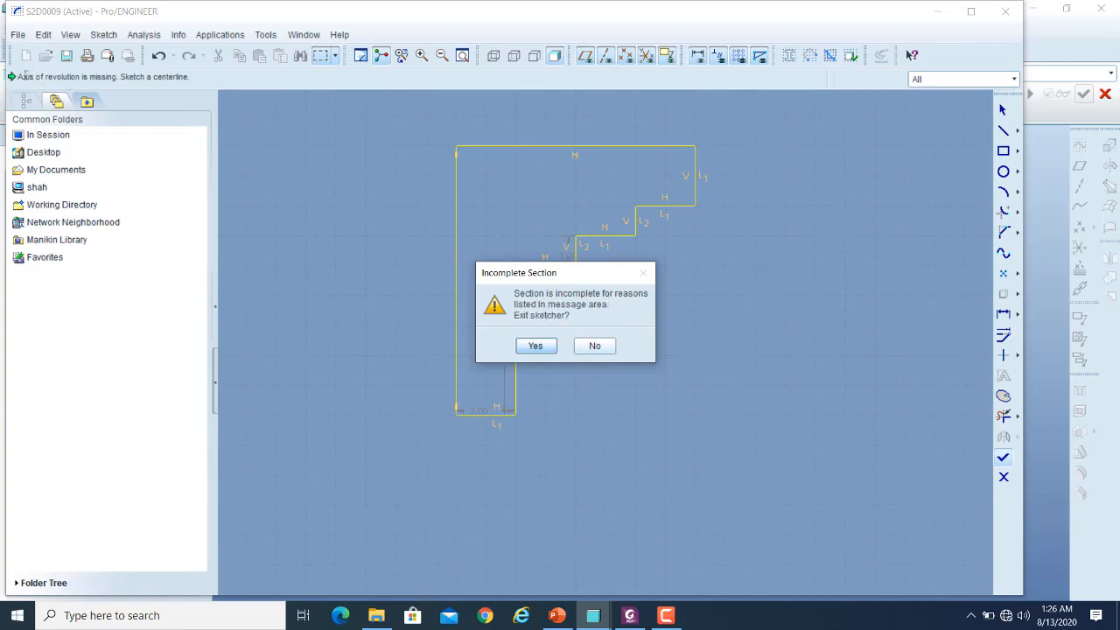
{"action": "left_click_drag", "start_coordinate": [21, 76], "coordinate": [121, 78]}
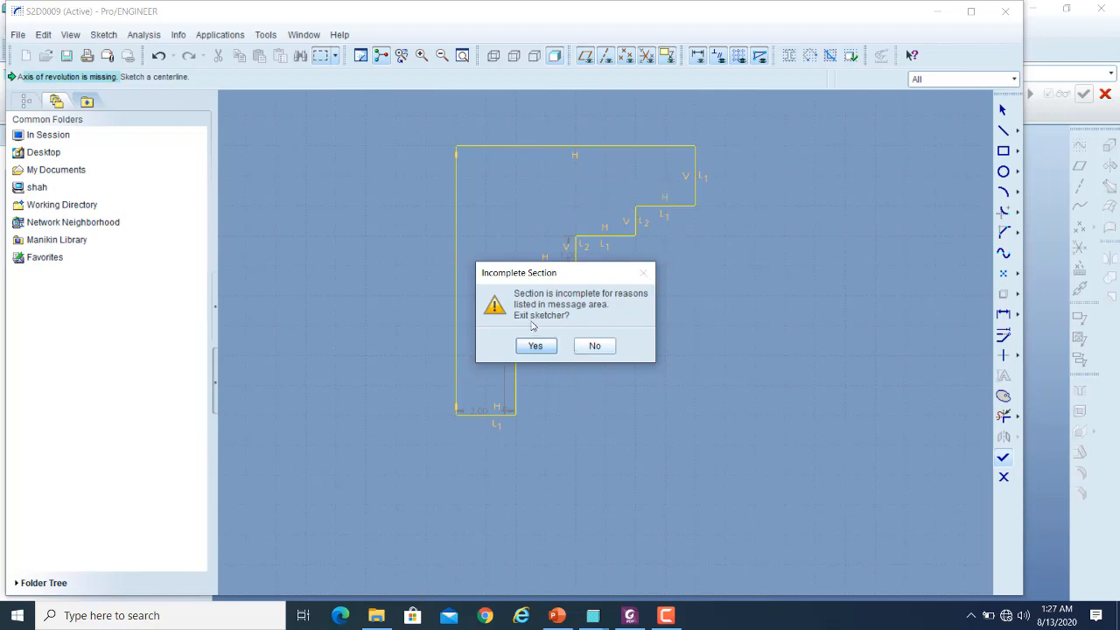
{"action": "left_click", "coordinate": [595, 346]}
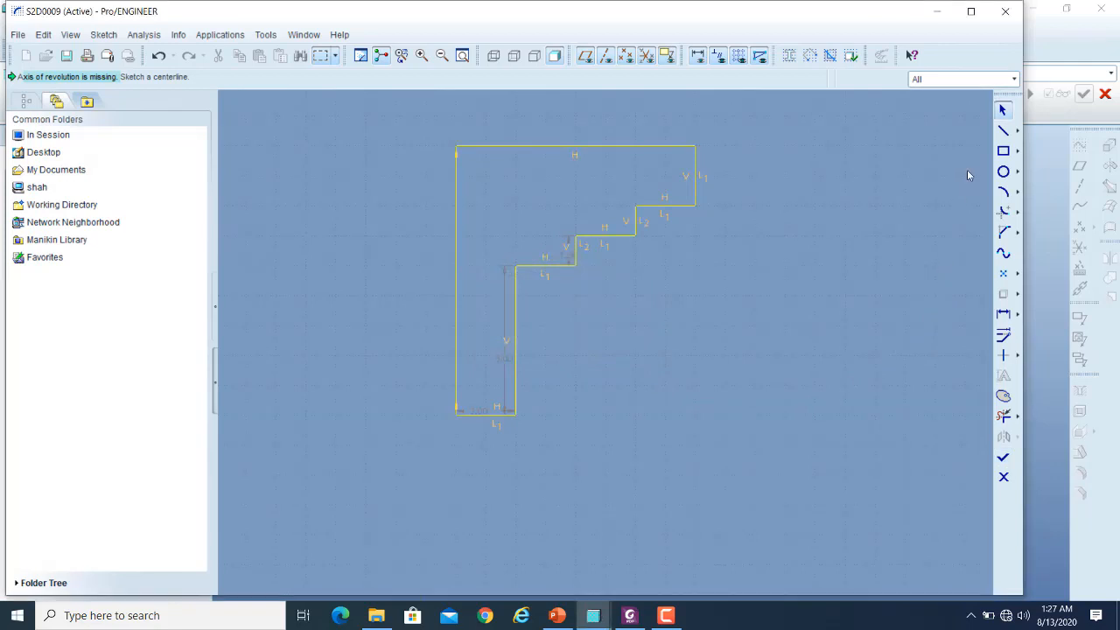
{"action": "left_click", "coordinate": [1018, 130]}
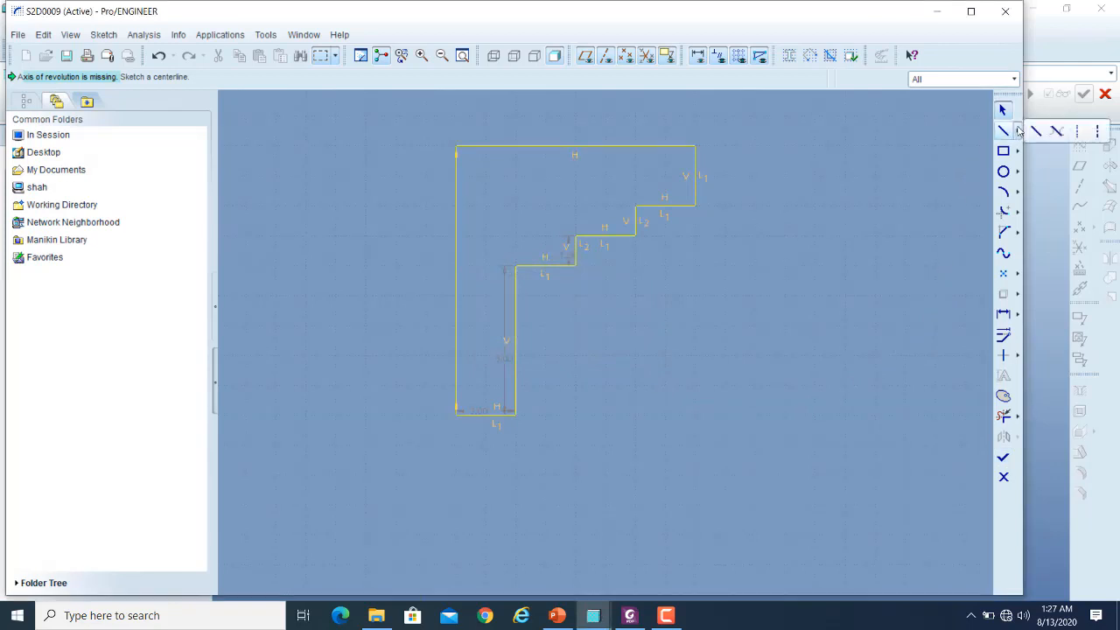
{"action": "left_click", "coordinate": [1097, 132]}
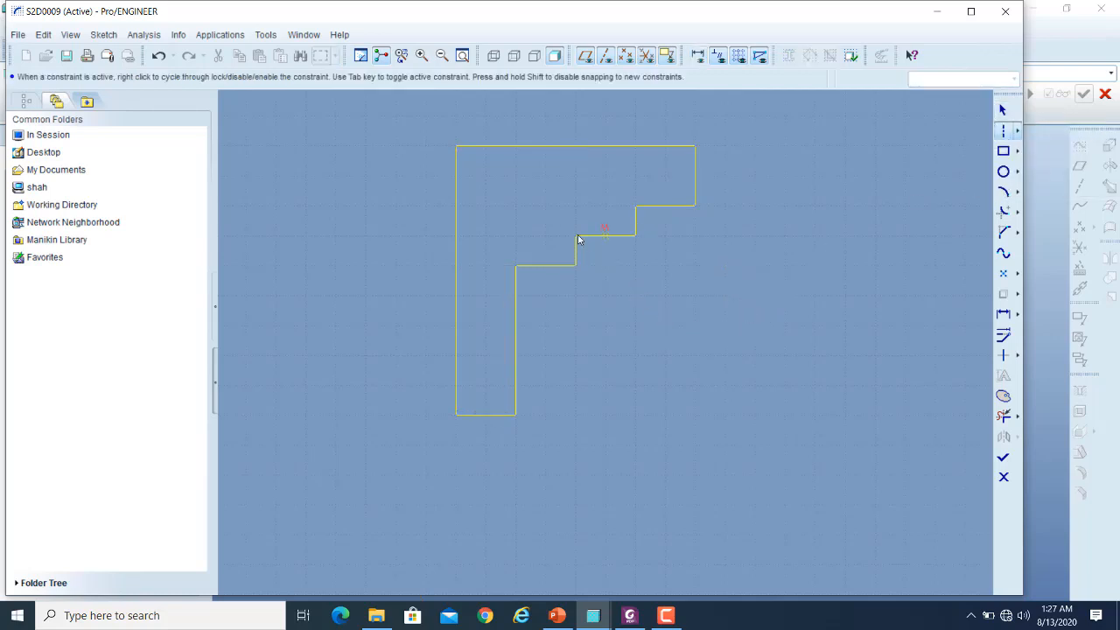
{"action": "left_click", "coordinate": [462, 204]}
{"action": "left_click", "coordinate": [454, 429]}
{"action": "left_click", "coordinate": [1003, 459]}
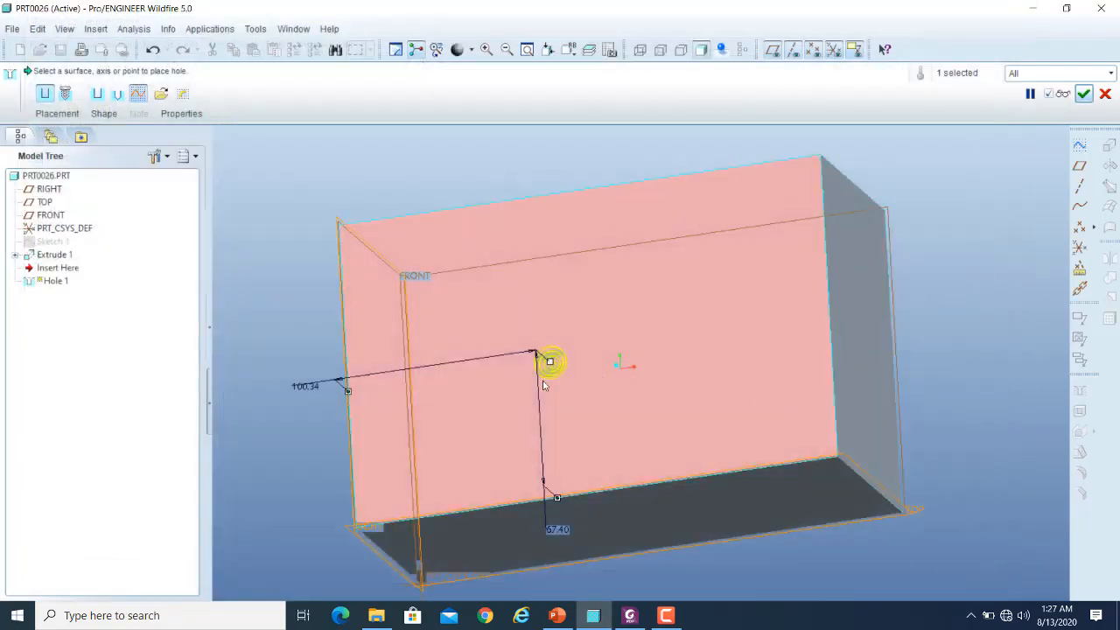
- Preview the sketched hole in the block, examine its stepped interior up close, and resume its definition
{"action": "scroll", "coordinate": [543, 385], "scroll_direction": "down", "scroll_amount": 5}
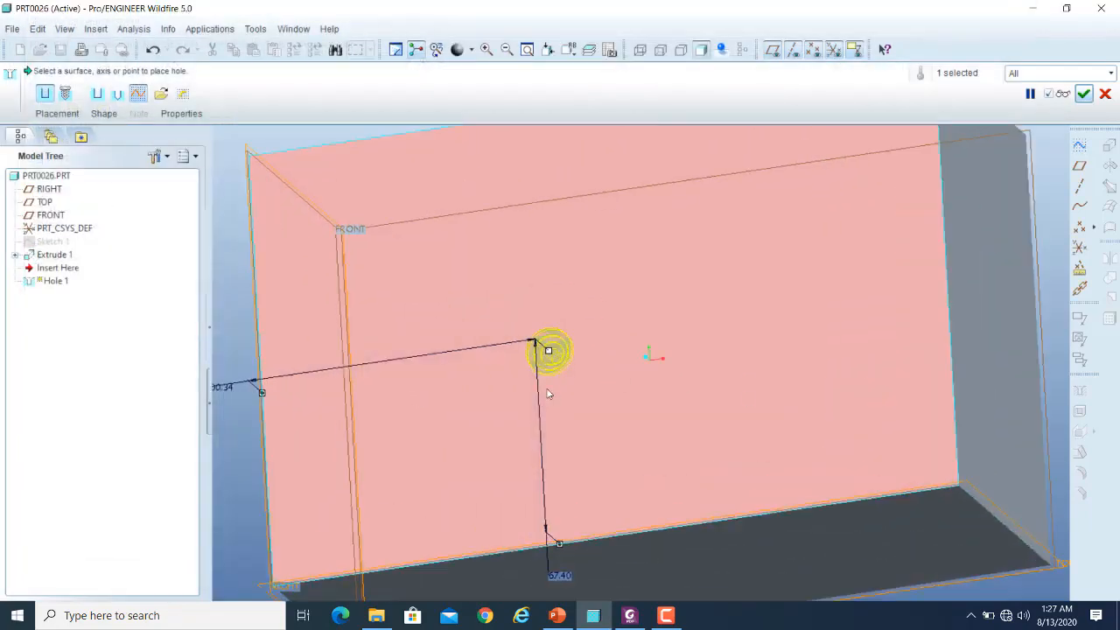
{"action": "left_click", "coordinate": [1062, 94]}
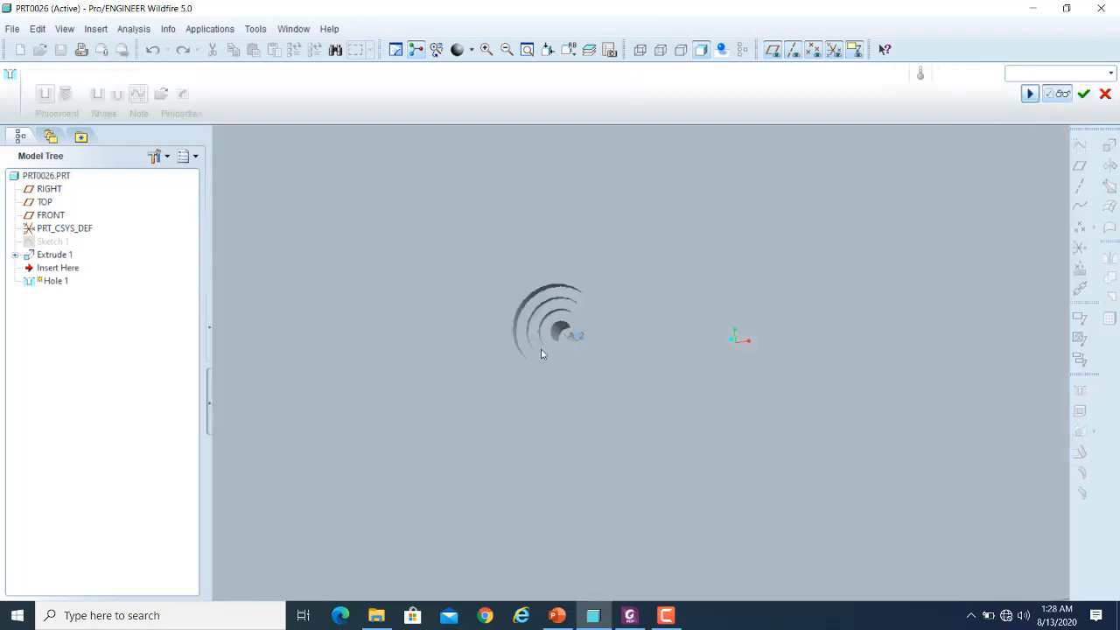
{"action": "scroll", "coordinate": [571, 335], "scroll_direction": "down", "scroll_amount": 5}
{"action": "middle_click_drag", "start_coordinate": [568, 312], "coordinate": [568, 280]}
{"action": "scroll", "coordinate": [517, 343], "scroll_direction": "up", "scroll_amount": 3}
{"action": "scroll", "coordinate": [477, 412], "scroll_direction": "up", "scroll_amount": 2}
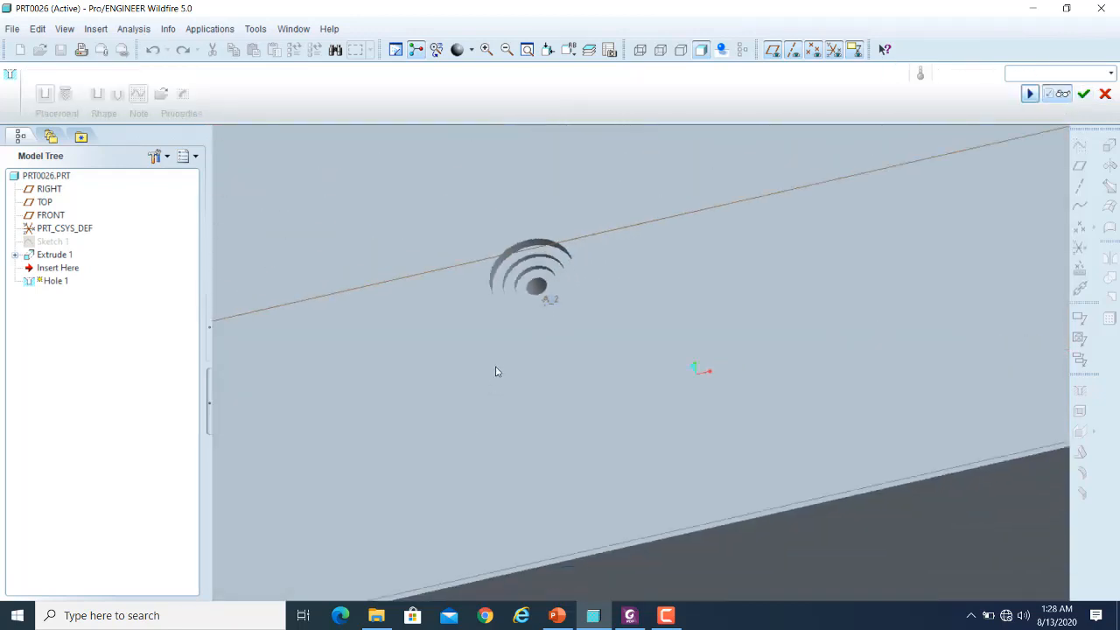
{"action": "scroll", "coordinate": [566, 266], "scroll_direction": "down", "scroll_amount": 2}
{"action": "scroll", "coordinate": [495, 287], "scroll_direction": "down", "scroll_amount": 2}
{"action": "scroll", "coordinate": [497, 291], "scroll_direction": "down", "scroll_amount": 2}
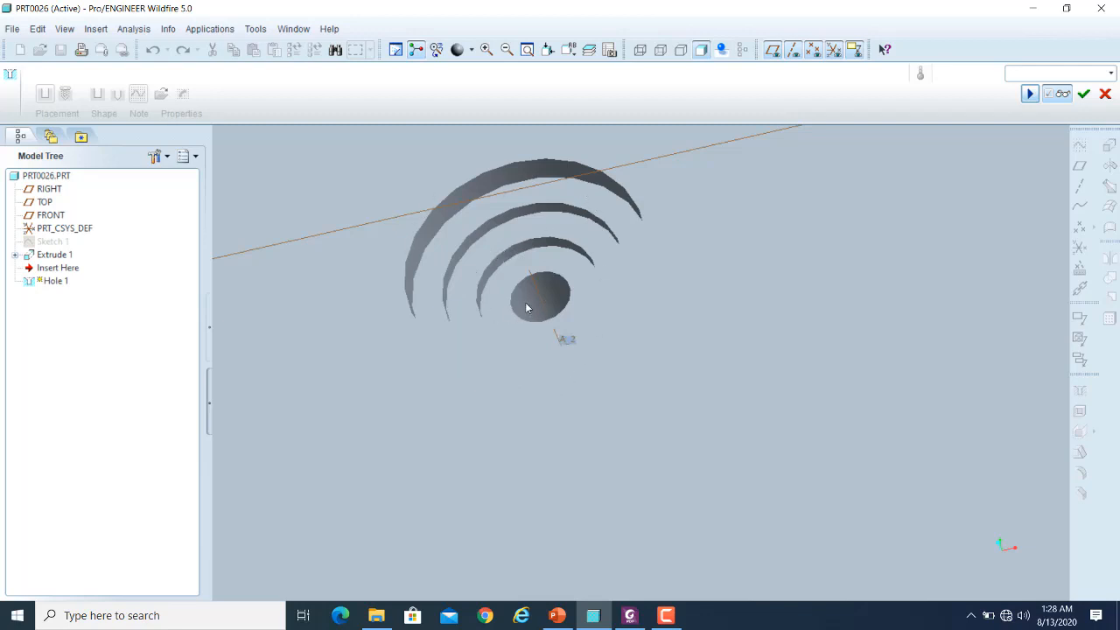
{"action": "scroll", "coordinate": [525, 306], "scroll_direction": "up", "scroll_amount": 2}
{"action": "scroll", "coordinate": [525, 307], "scroll_direction": "up", "scroll_amount": 5}
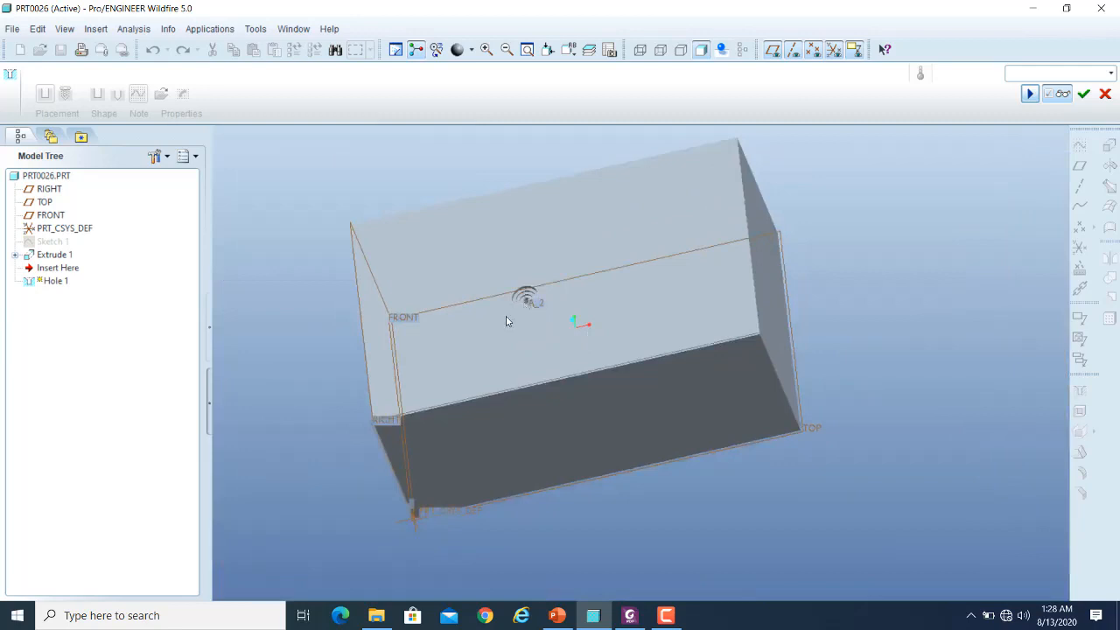
{"action": "scroll", "coordinate": [517, 306], "scroll_direction": "up", "scroll_amount": 10}
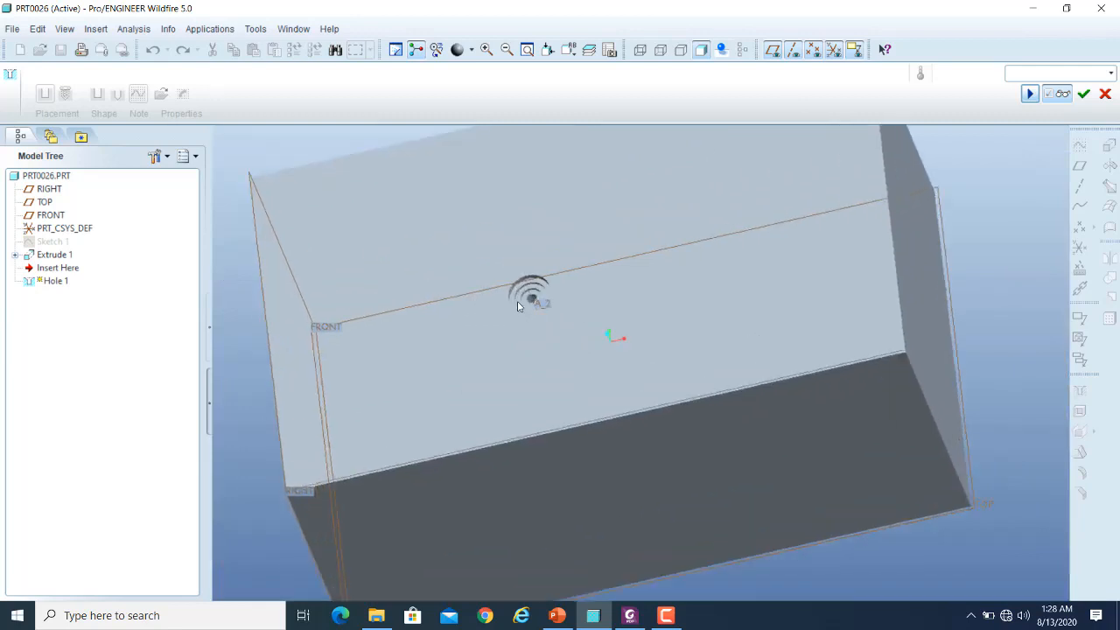
{"action": "scroll", "coordinate": [556, 306], "scroll_direction": "down", "scroll_amount": 8}
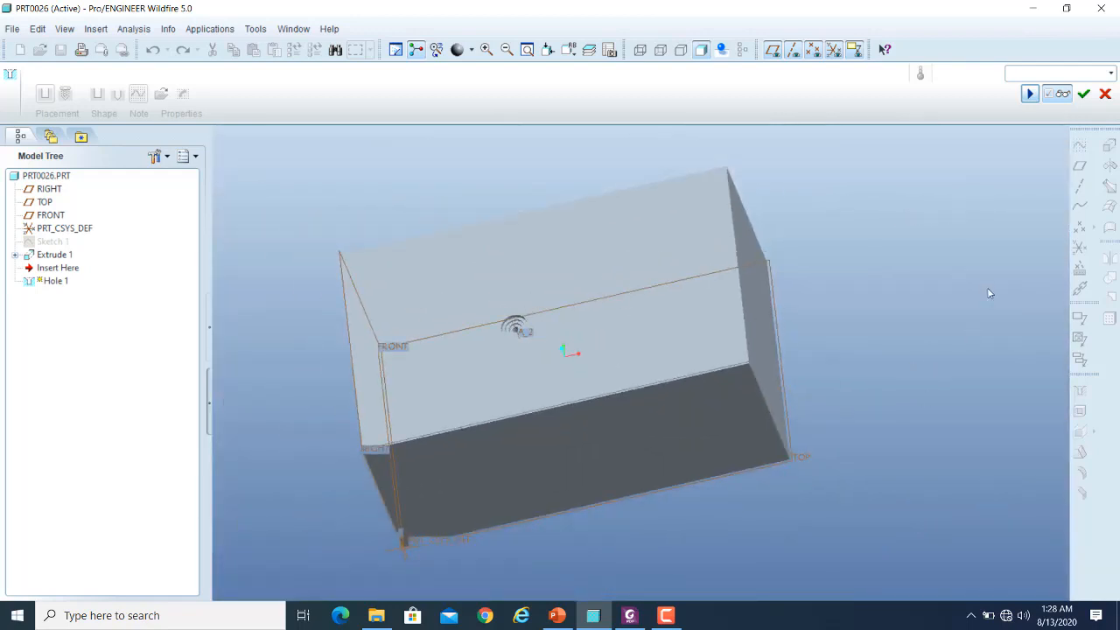
{"action": "left_click", "coordinate": [1066, 94]}
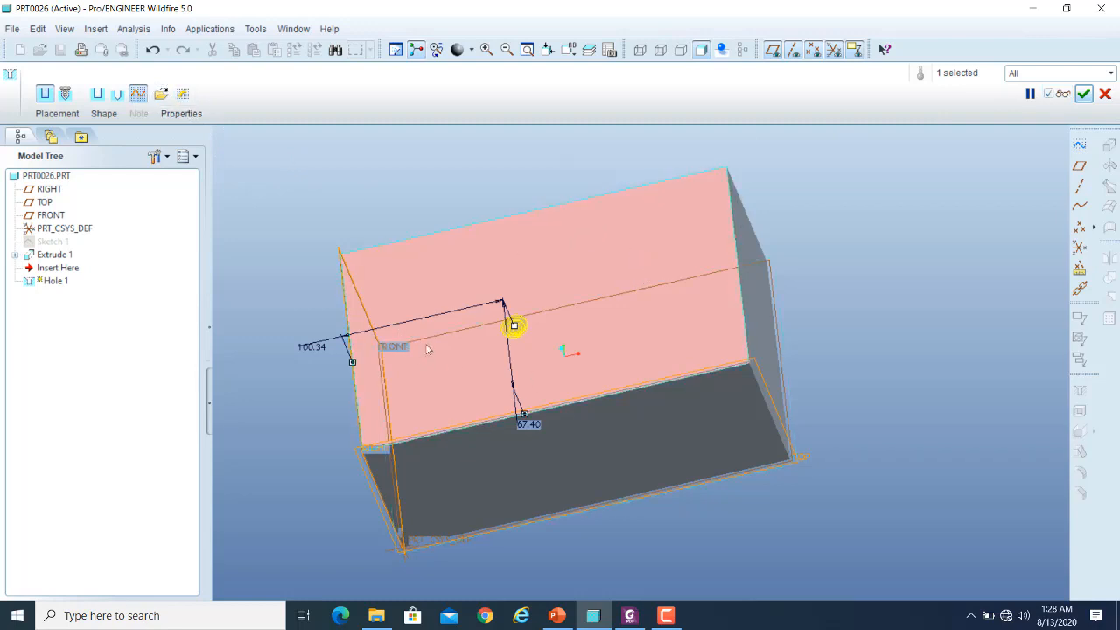
- Inspect the stepped hole's outline, reopen its profile sketch for review, and quit without saving modifications
{"action": "scroll", "coordinate": [507, 325], "scroll_direction": "down", "scroll_amount": 5}
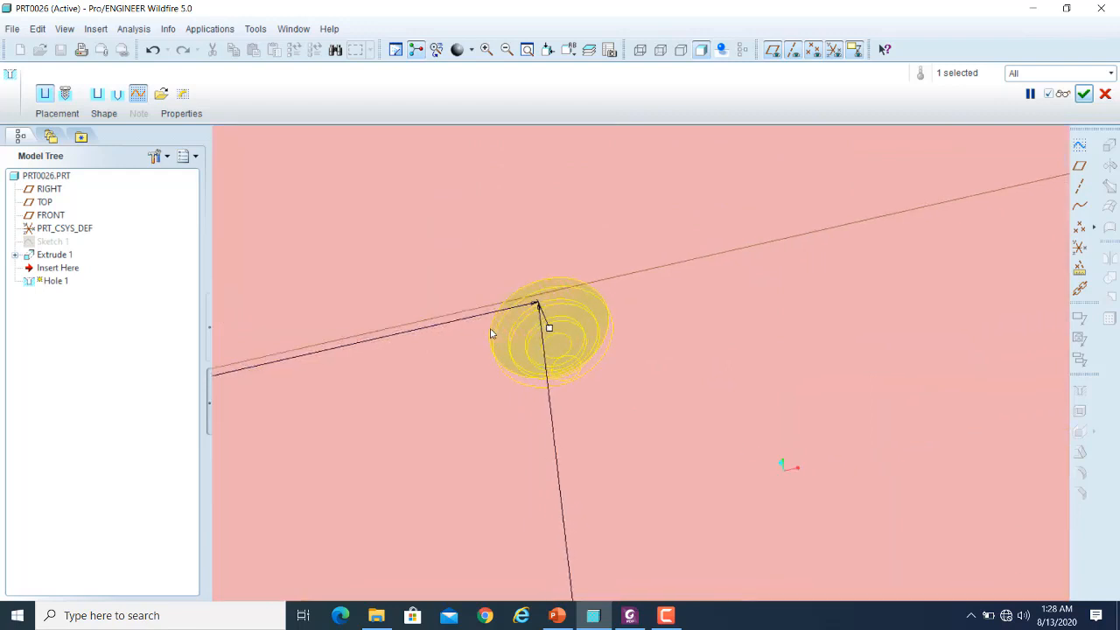
{"action": "scroll", "coordinate": [503, 331], "scroll_direction": "up", "scroll_amount": 5}
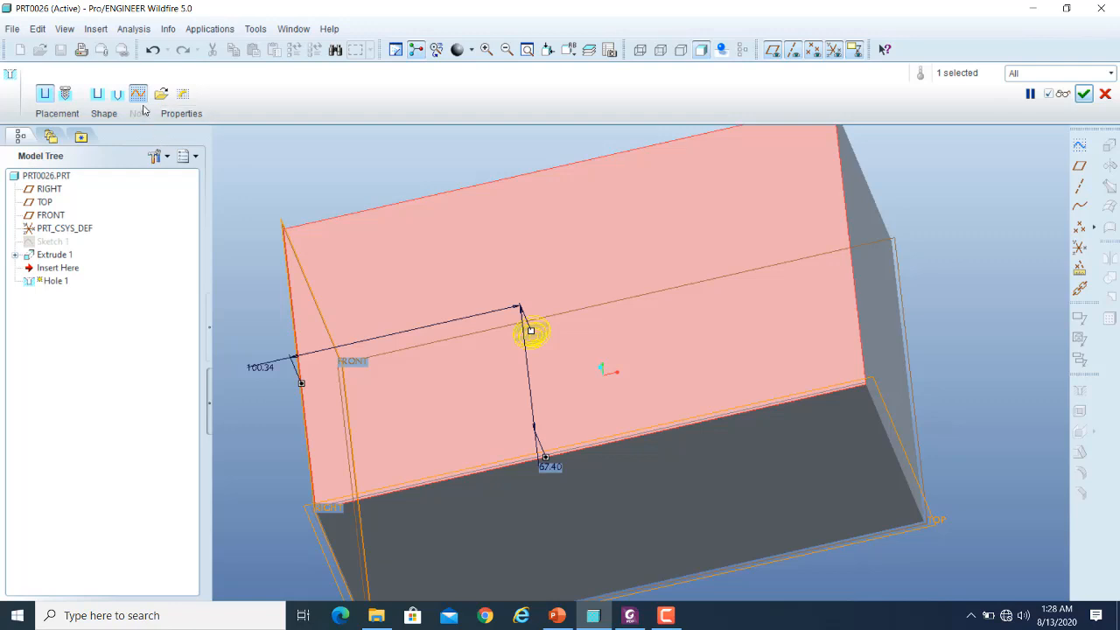
{"action": "left_click", "coordinate": [184, 98]}
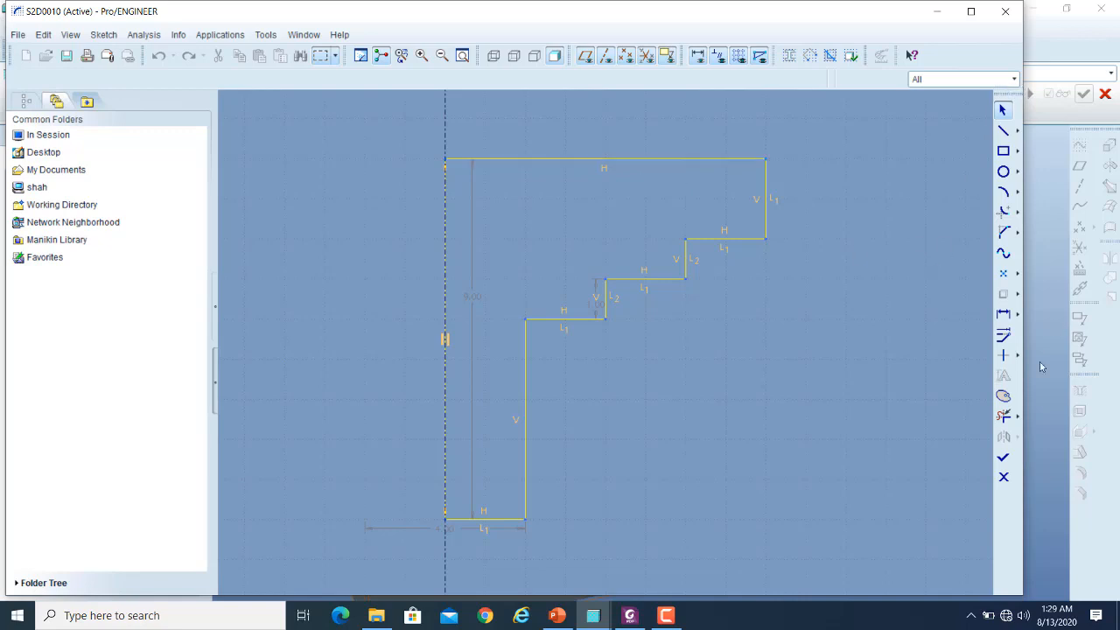
{"action": "left_click", "coordinate": [1004, 477]}
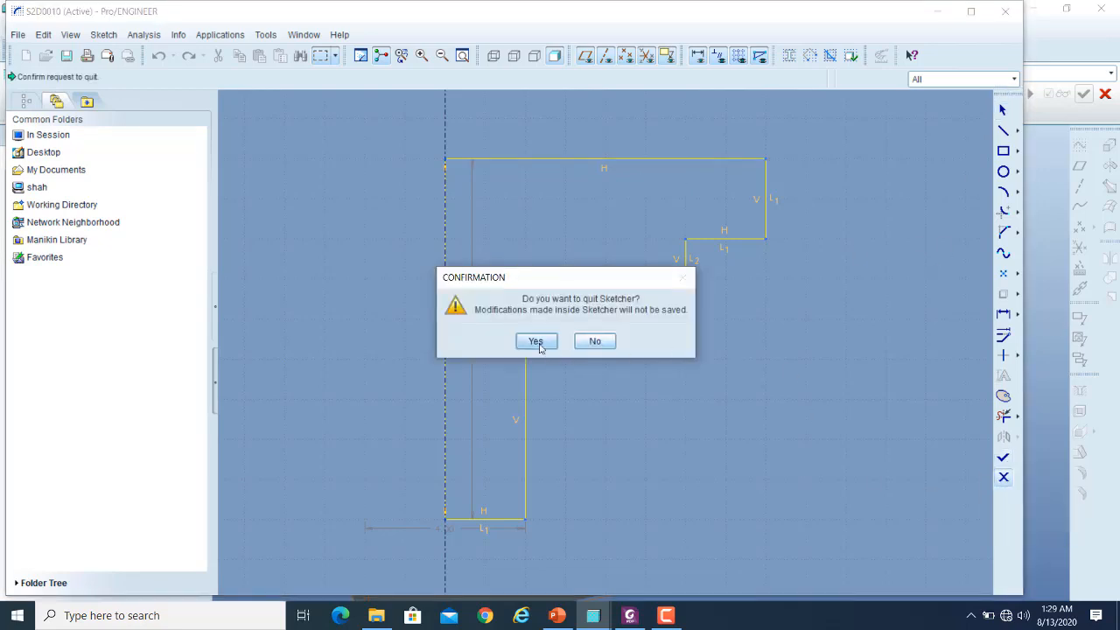
{"action": "left_click", "coordinate": [536, 342]}
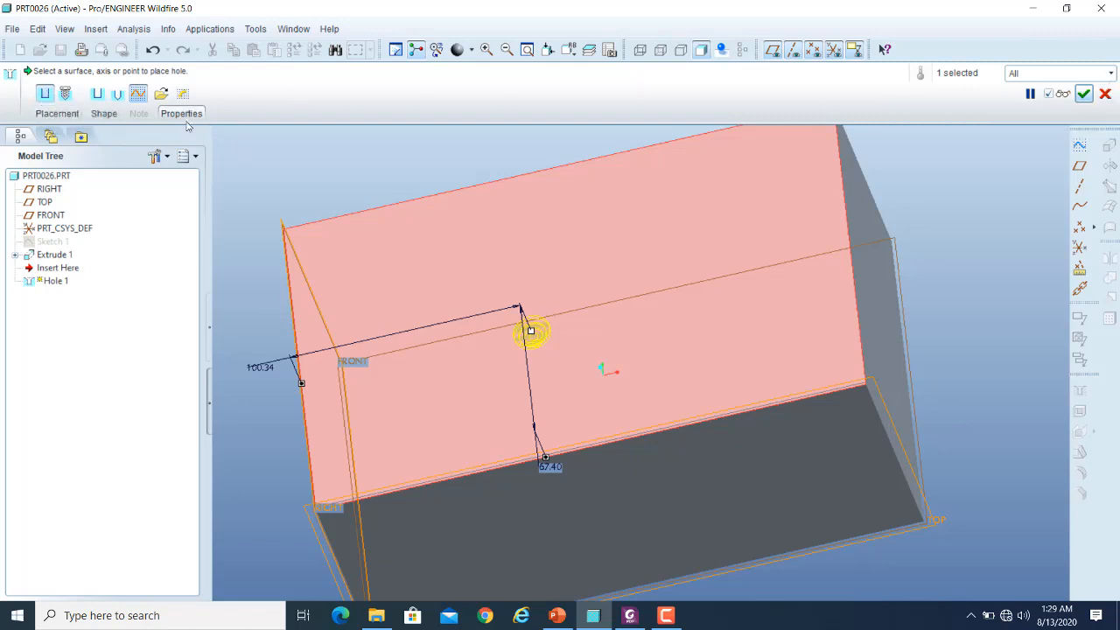
- Cancel the hole redefinition and discard its changes to restore the original hole
{"action": "left_click", "coordinate": [1105, 93]}
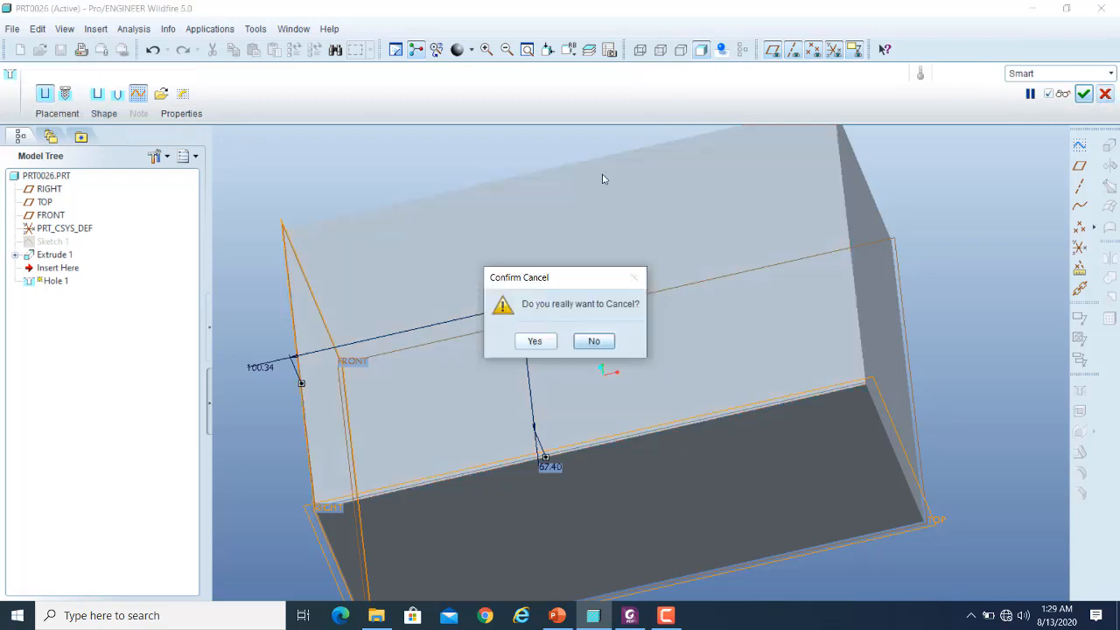
{"action": "left_click", "coordinate": [535, 342]}
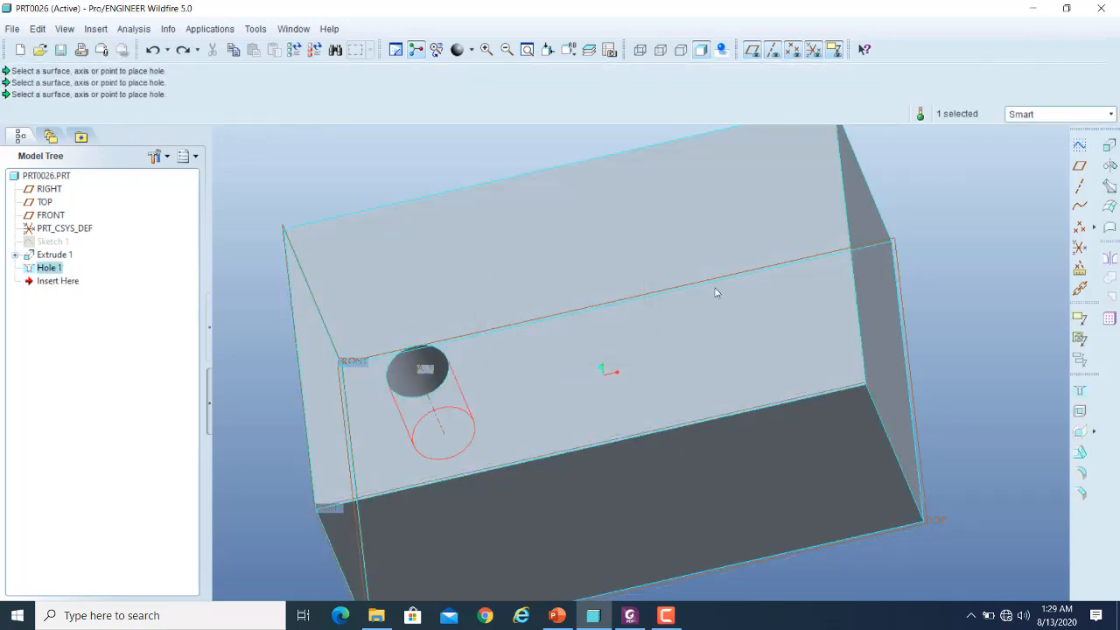
{"action": "scroll", "coordinate": [491, 256], "scroll_direction": "up", "scroll_amount": 6}
{"action": "scroll", "coordinate": [527, 175], "scroll_direction": "down", "scroll_amount": 2}
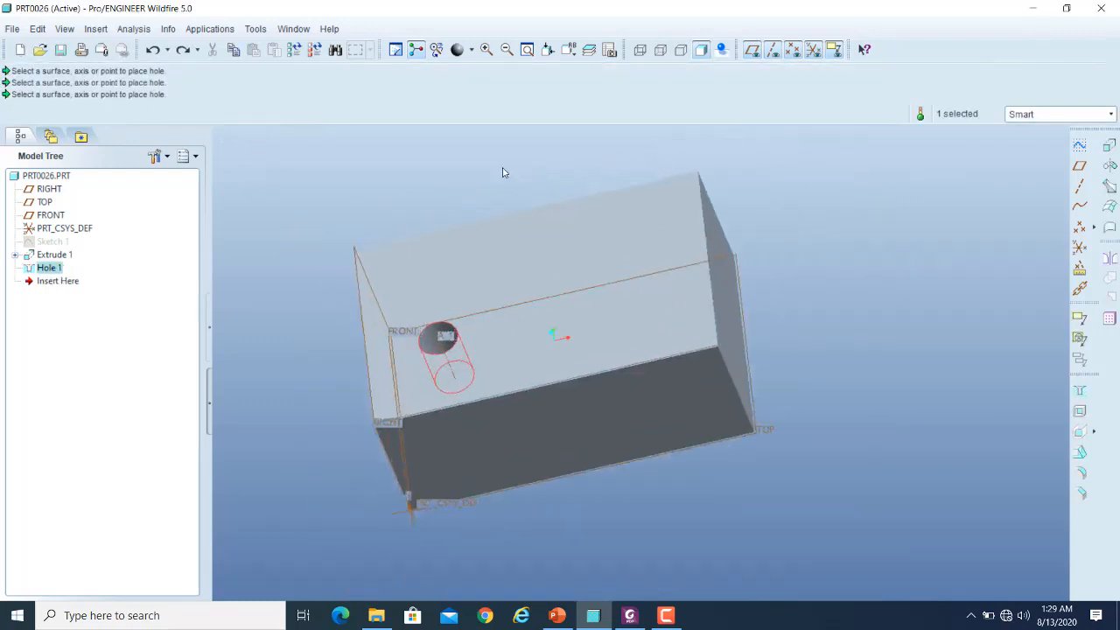
{"action": "scroll", "coordinate": [503, 175], "scroll_direction": "down", "scroll_amount": 1}
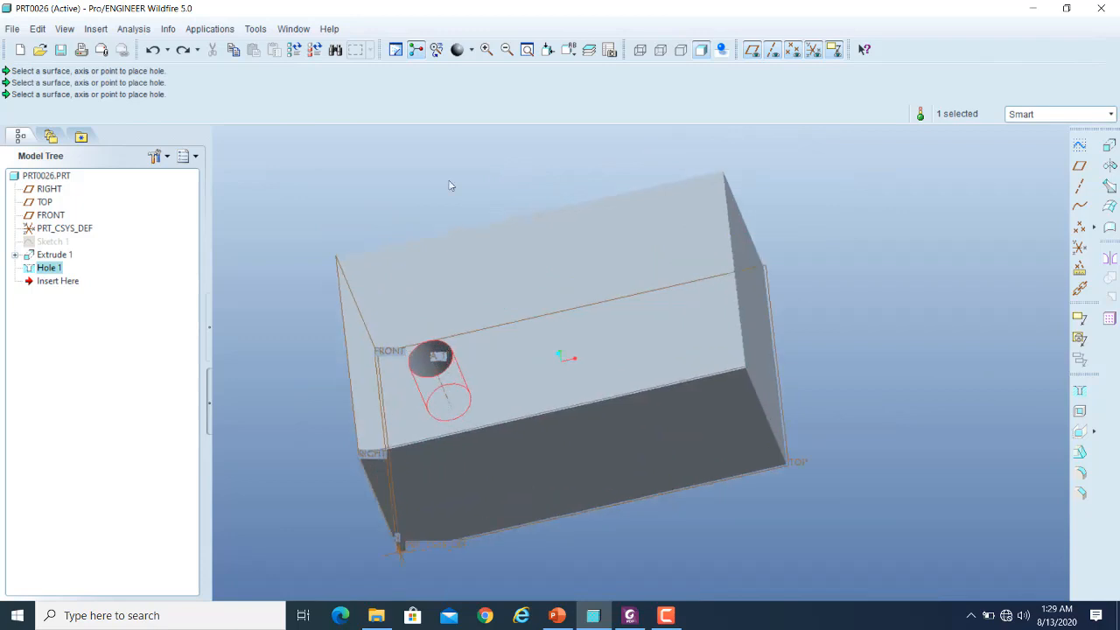
- Reopen the definition of Hole 1 and review its placement references and shape settings
{"action": "right_click", "coordinate": [54, 274]}
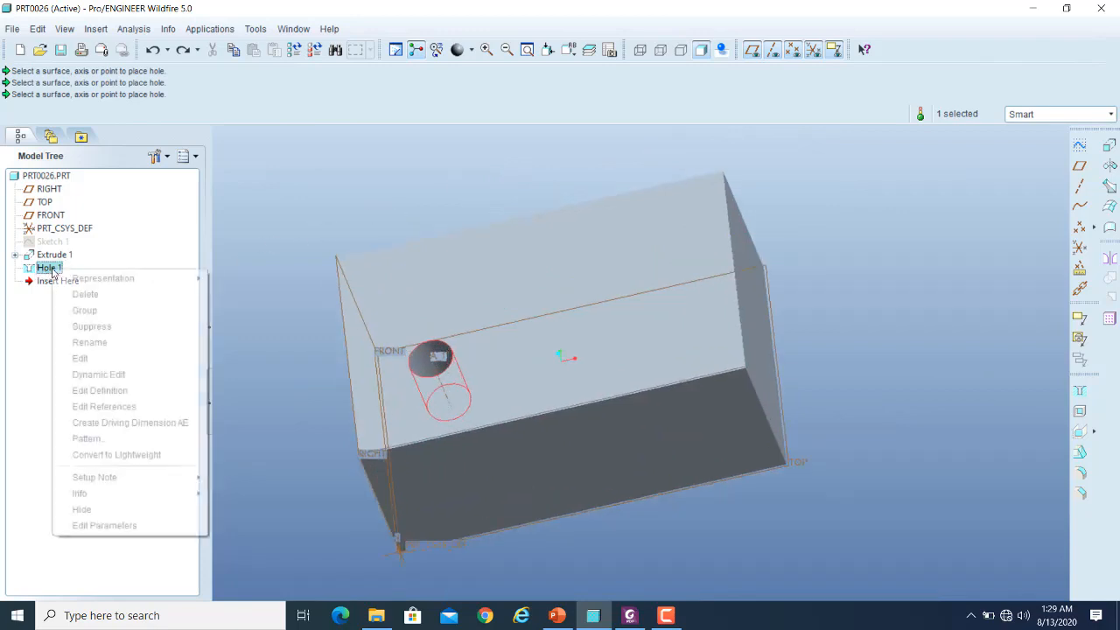
{"action": "left_click", "coordinate": [100, 390]}
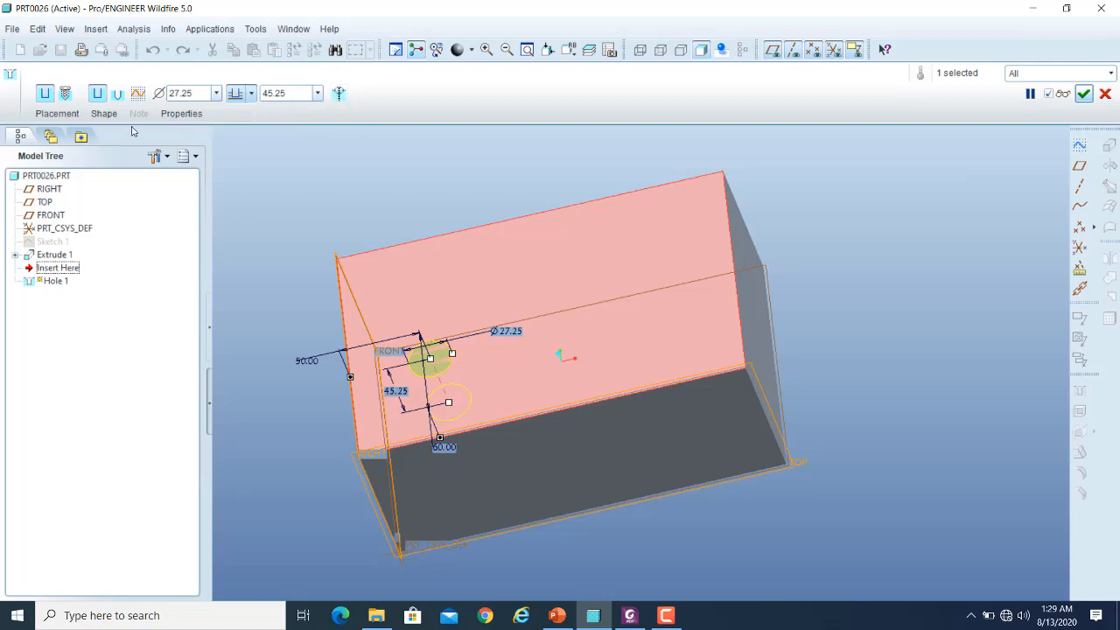
{"action": "left_click", "coordinate": [63, 117]}
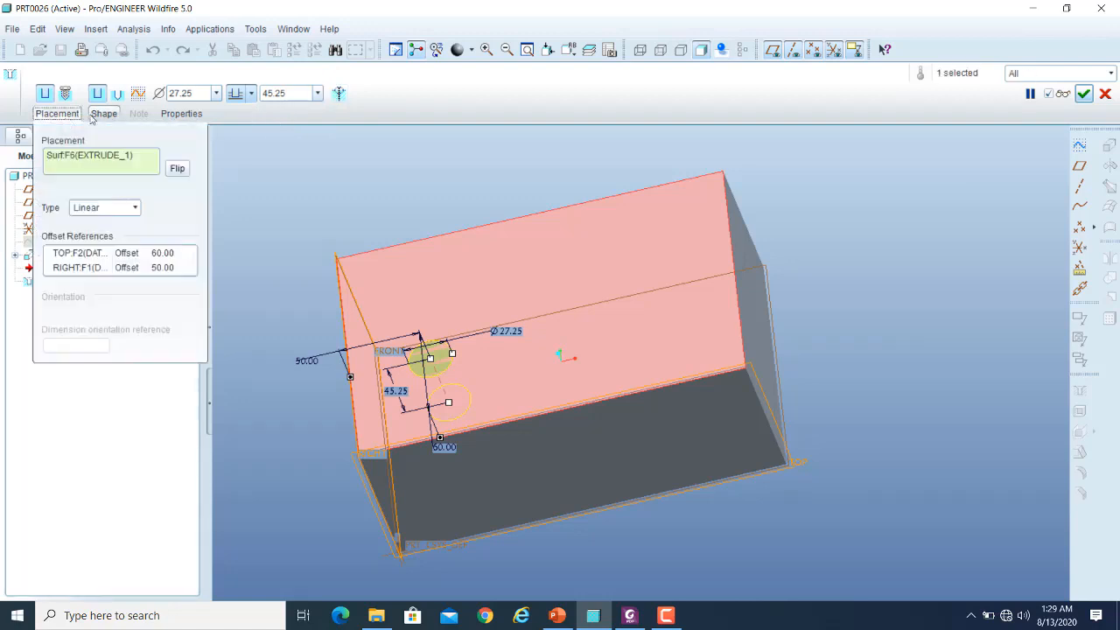
{"action": "left_click", "coordinate": [101, 115]}
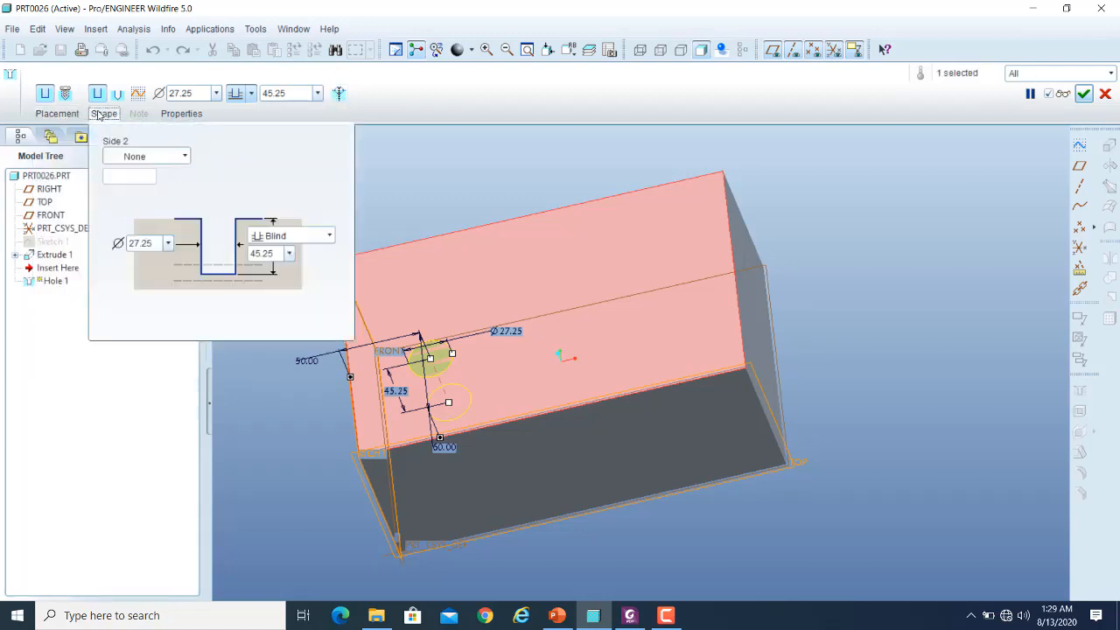
- Review the hole's depth options and shape settings, accept its definition, and examine the hole in the block
{"action": "left_click", "coordinate": [251, 94]}
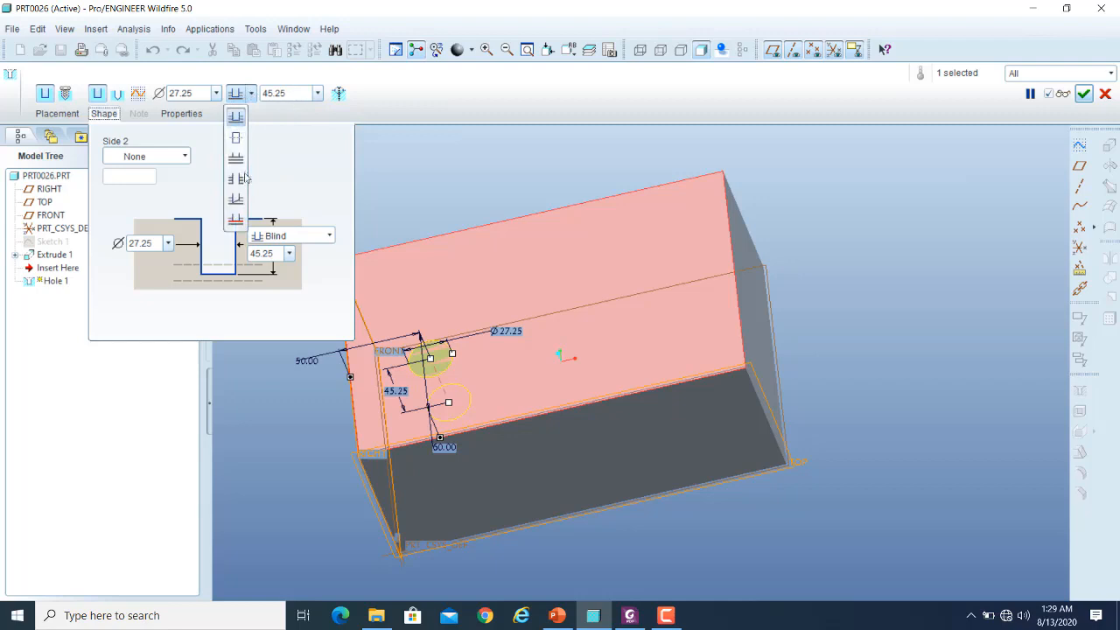
{"action": "left_click", "coordinate": [111, 118]}
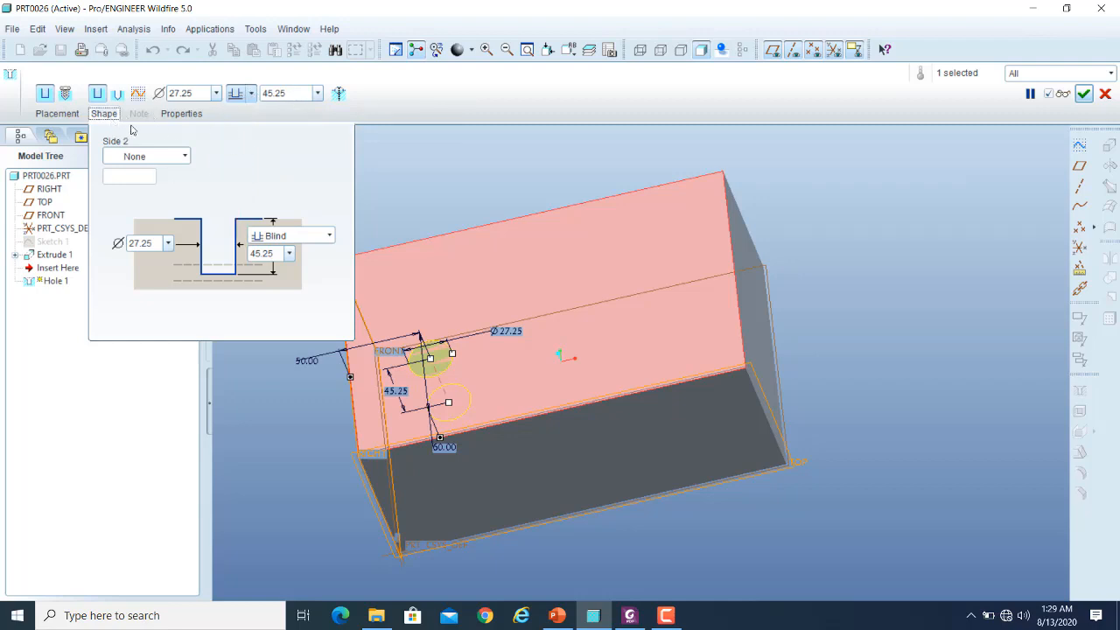
{"action": "left_click", "coordinate": [112, 115]}
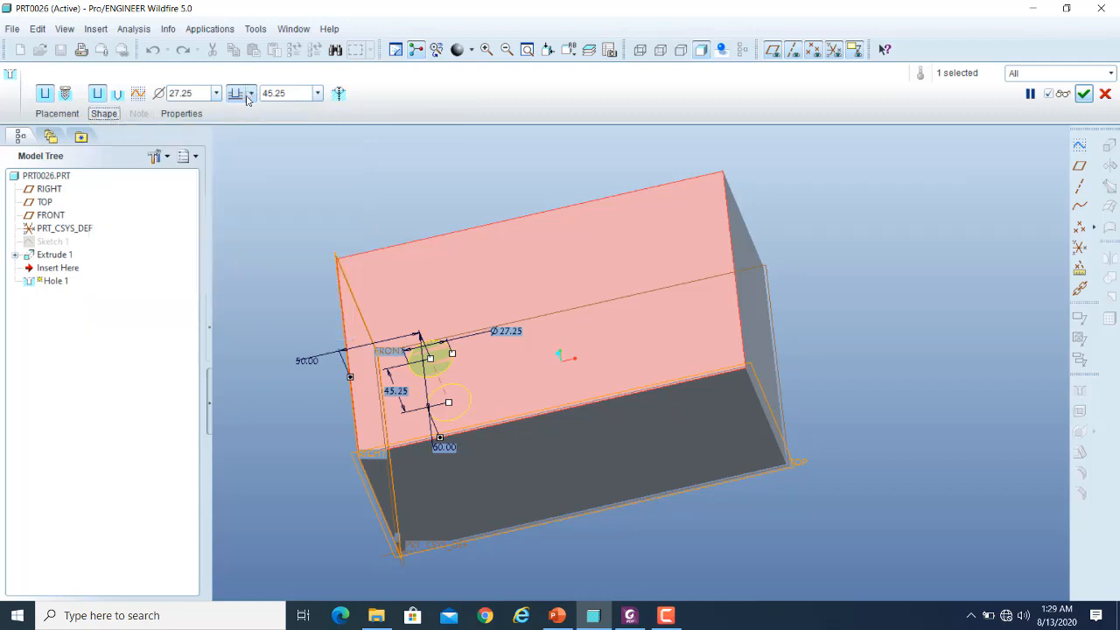
{"action": "left_click", "coordinate": [253, 93]}
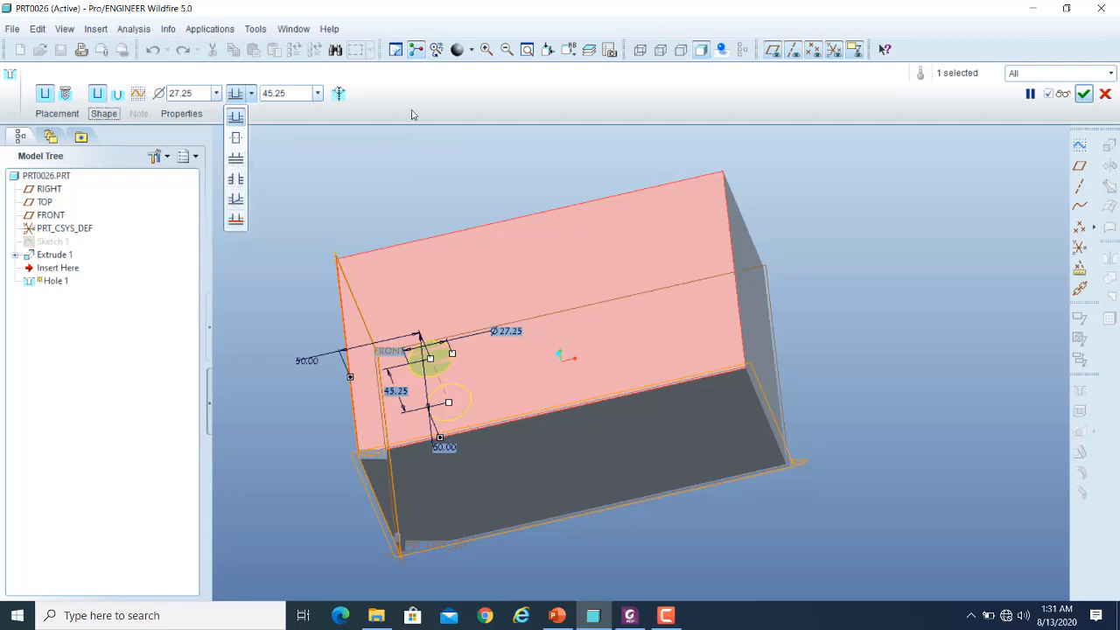
{"action": "left_click", "coordinate": [519, 112]}
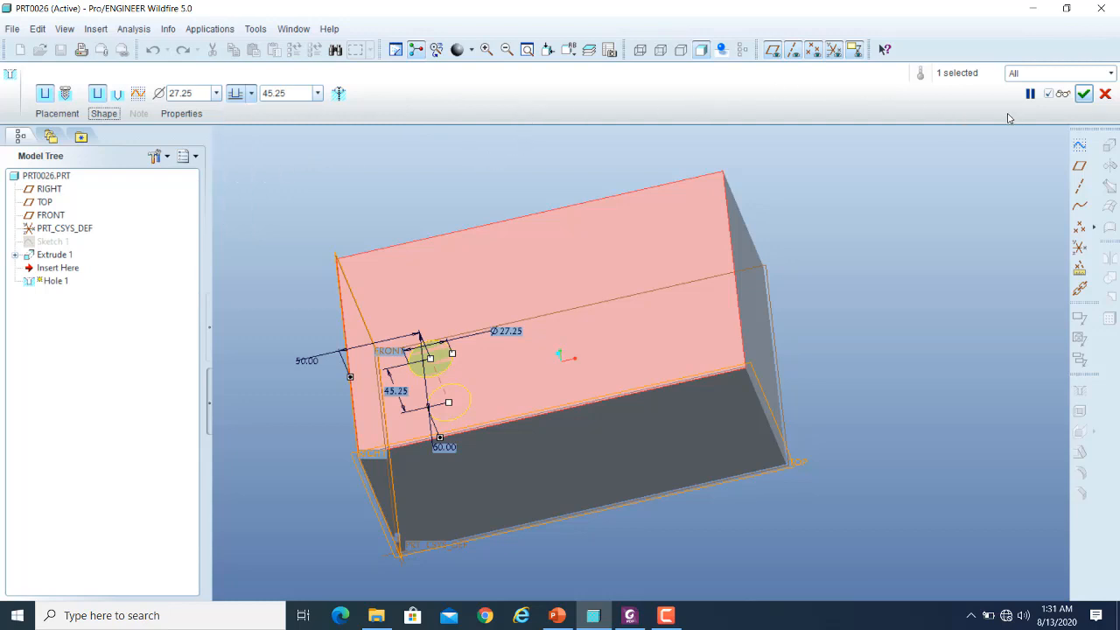
{"action": "left_click", "coordinate": [1085, 94]}
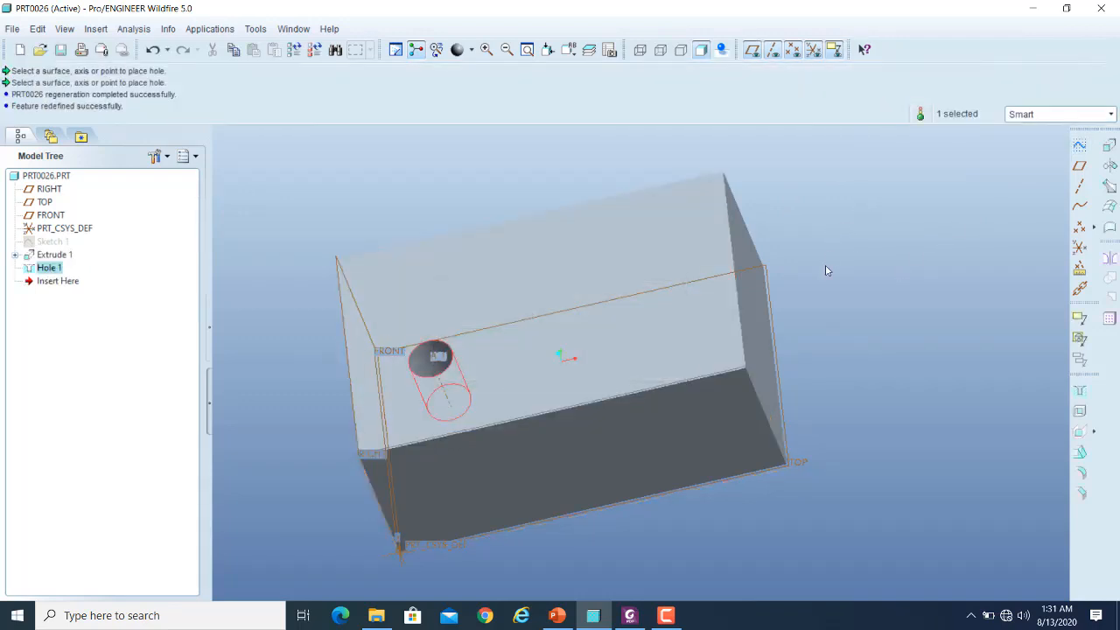
{"action": "middle_click_drag", "start_coordinate": [825, 270], "coordinate": [805, 301]}
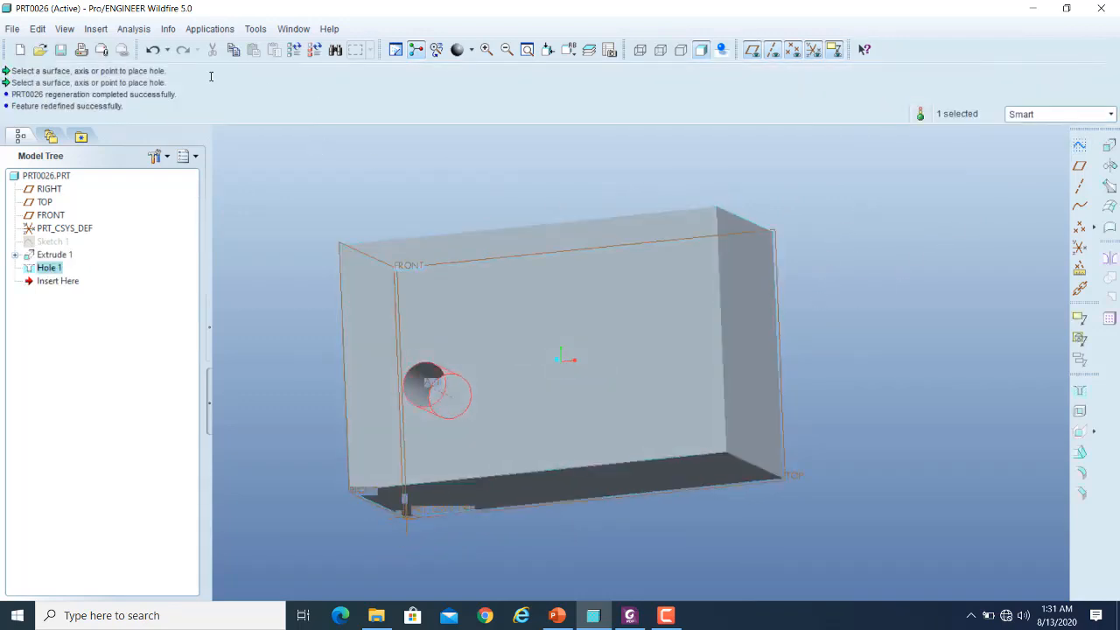
- Undo the hole, the extrusion and the base sketch, and restore the default view orientation
{"action": "left_click", "coordinate": [153, 51]}
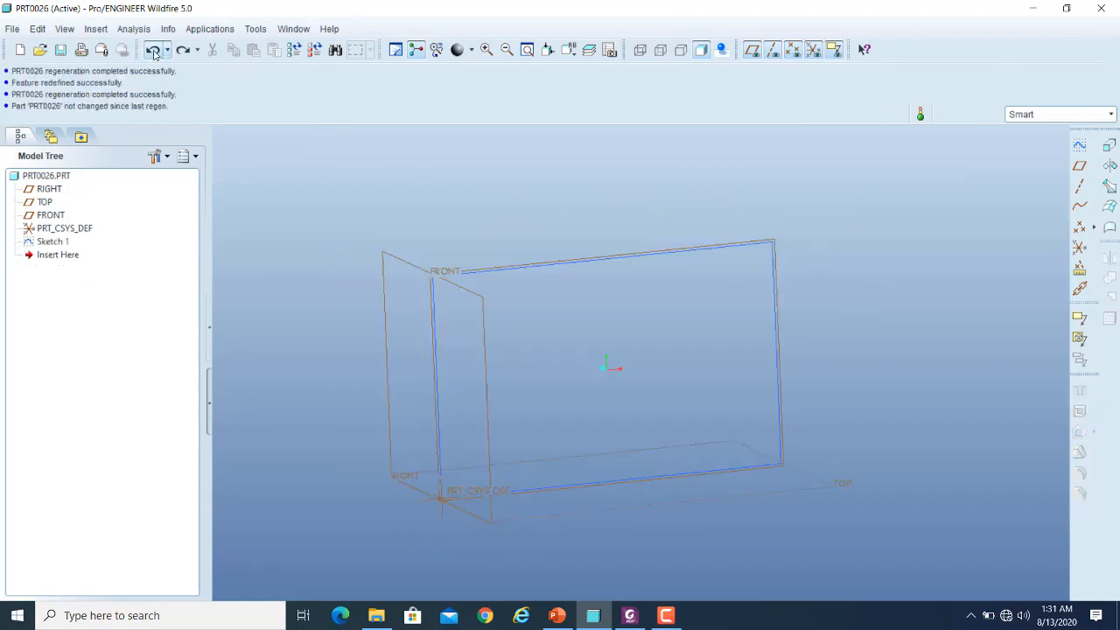
{"action": "scroll", "coordinate": [742, 295], "scroll_direction": "up", "scroll_amount": 5}
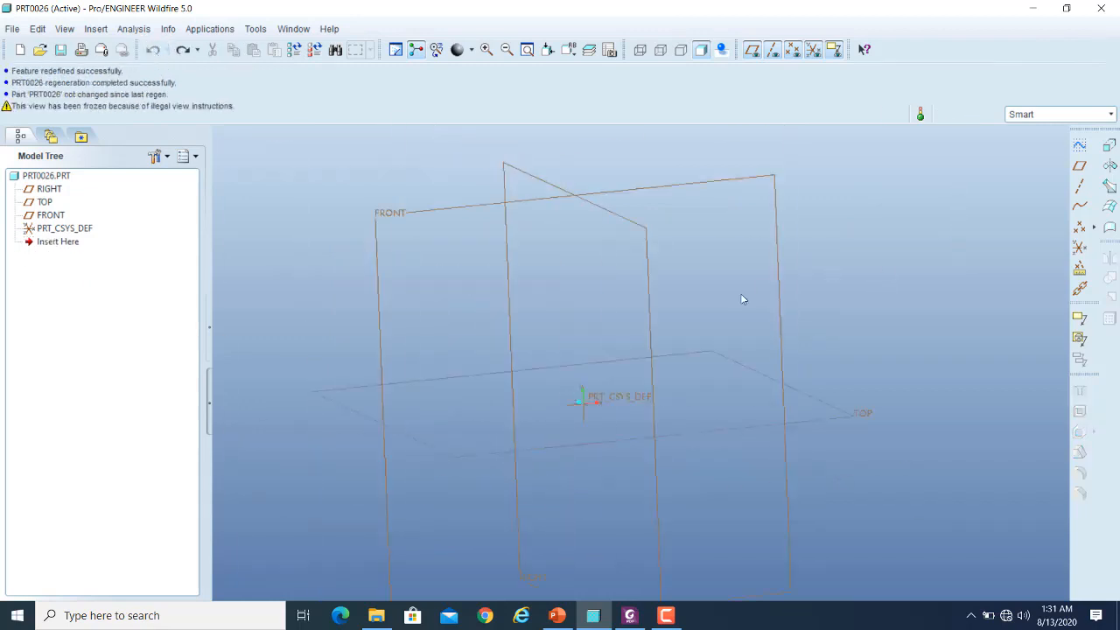
{"action": "left_click", "coordinate": [576, 54]}
{"action": "left_click", "coordinate": [597, 79]}
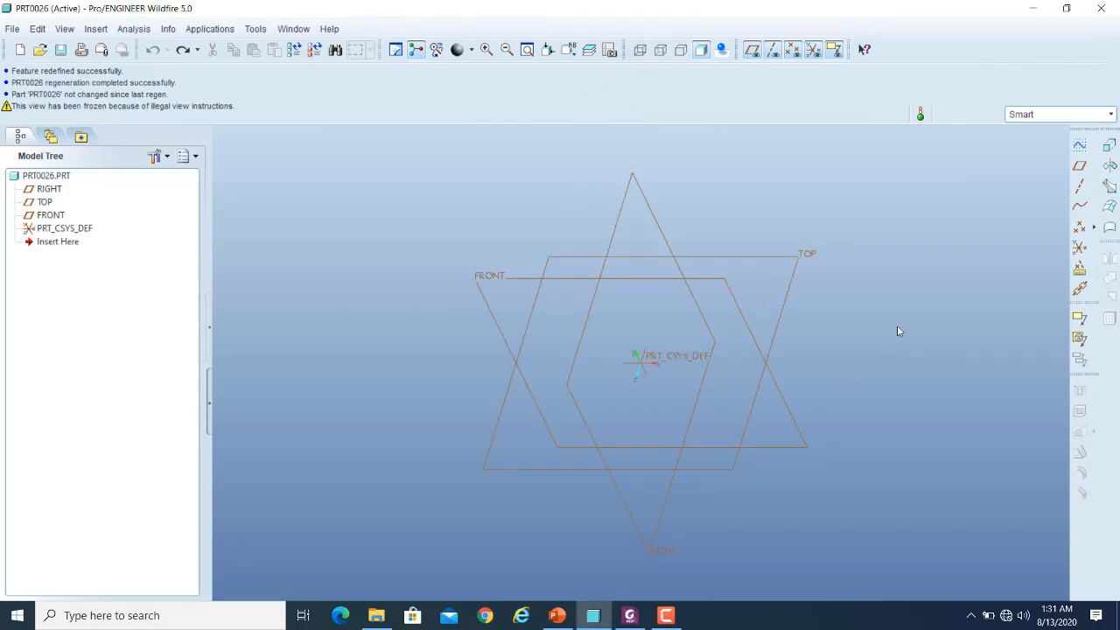
- Start a sketch on the FRONT plane and draw a rectangle about 420 by 210 from the origin
{"action": "left_click", "coordinate": [1080, 145]}
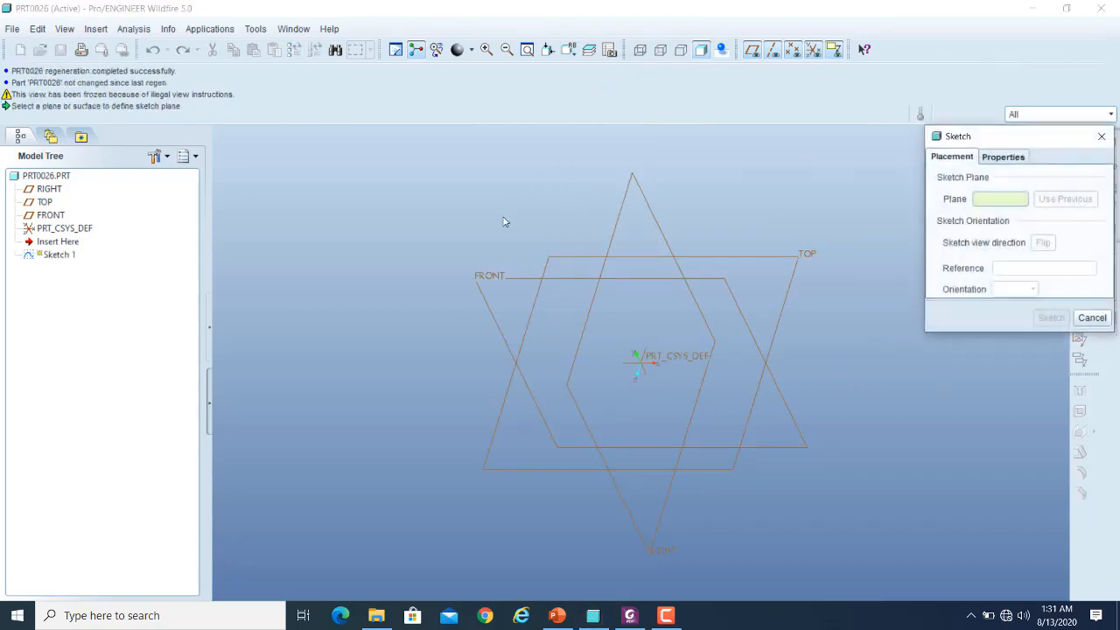
{"action": "left_click", "coordinate": [479, 278]}
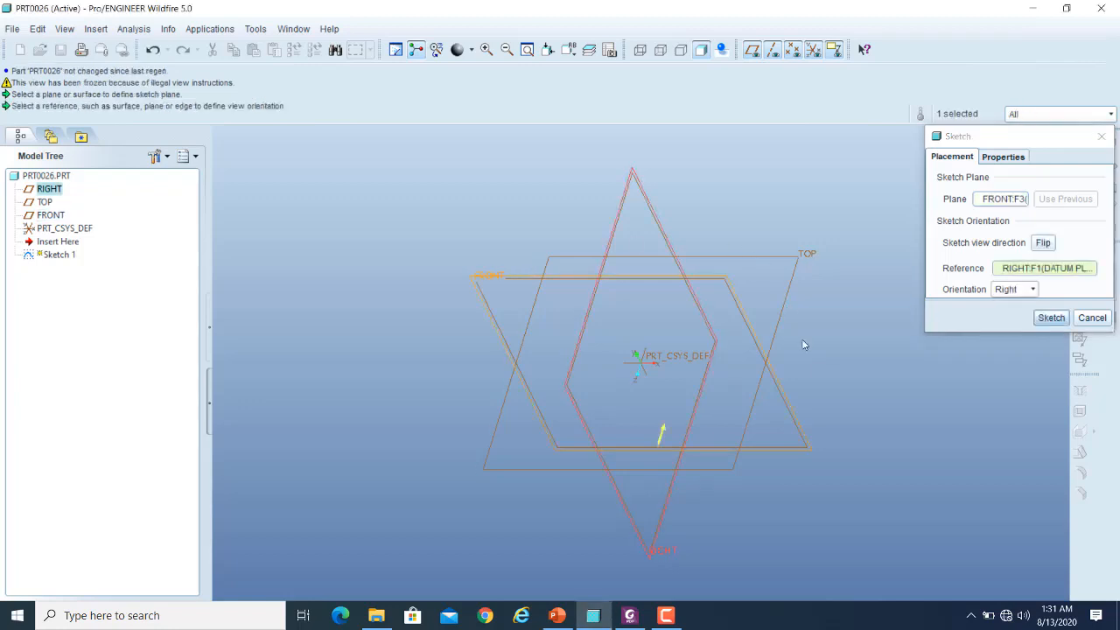
{"action": "left_click", "coordinate": [1051, 318]}
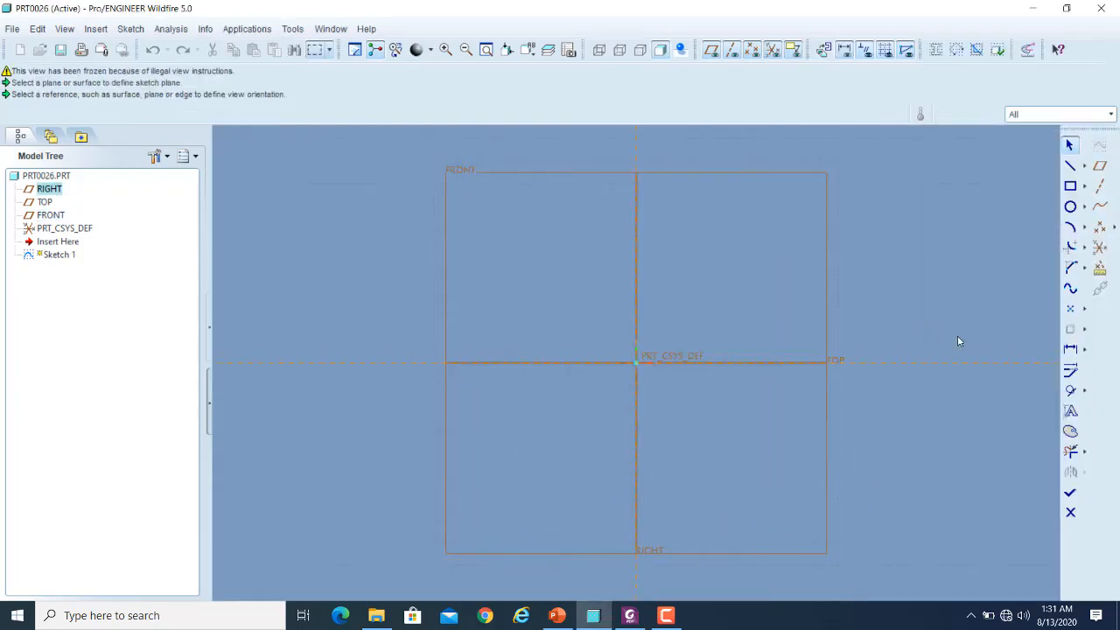
{"action": "left_click", "coordinate": [1070, 185]}
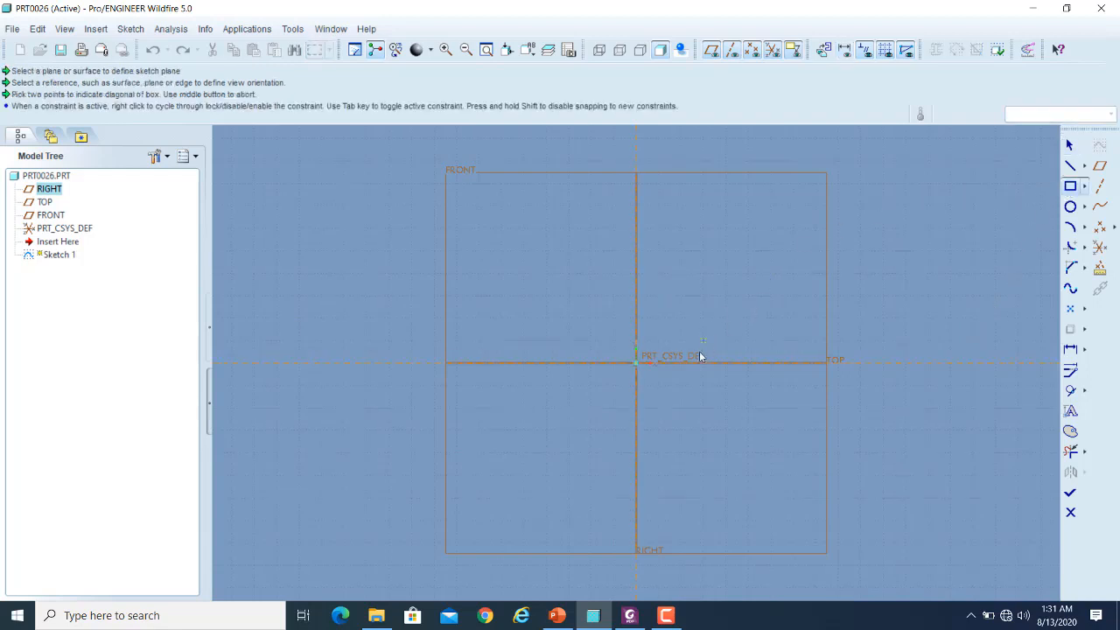
{"action": "left_click", "coordinate": [636, 363]}
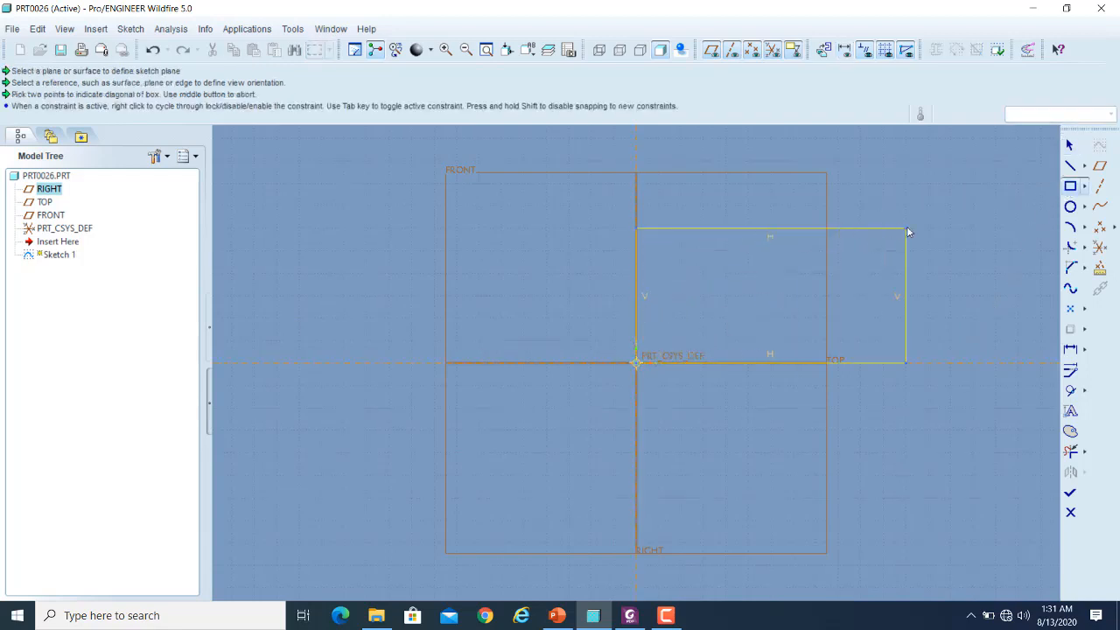
{"action": "left_click", "coordinate": [950, 207]}
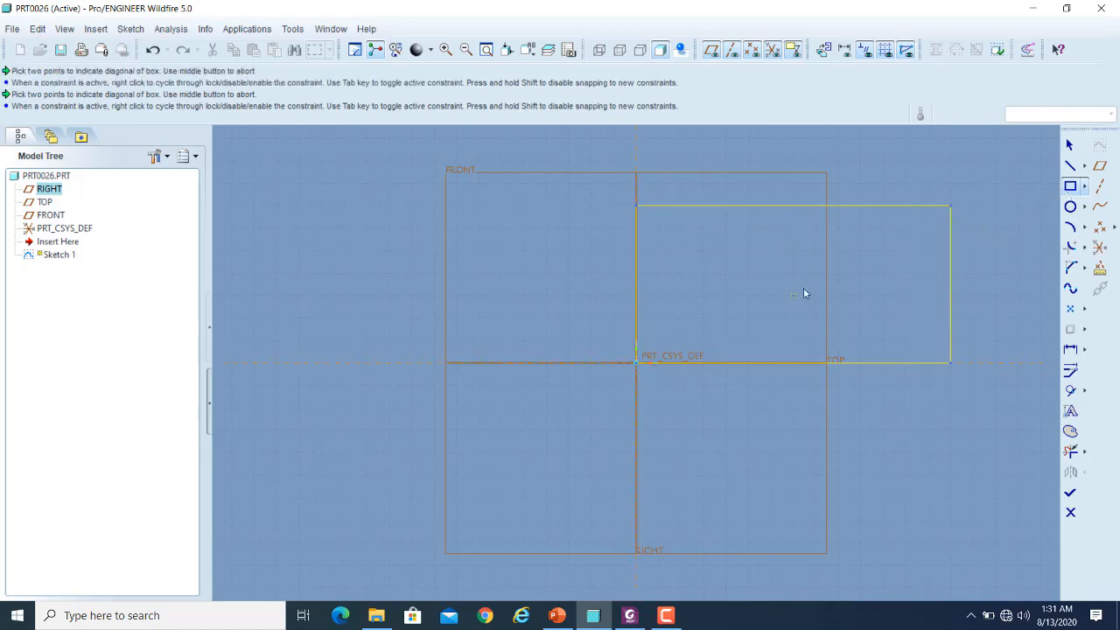
- Draw three equal rectangles about 60 by 150 inside the outline, spaced about 60 apart with 30 margins above and below, and finish the sketch
{"action": "left_click", "coordinate": [680, 230]}
{"action": "left_click", "coordinate": [736, 340]}
{"action": "left_click", "coordinate": [771, 228]}
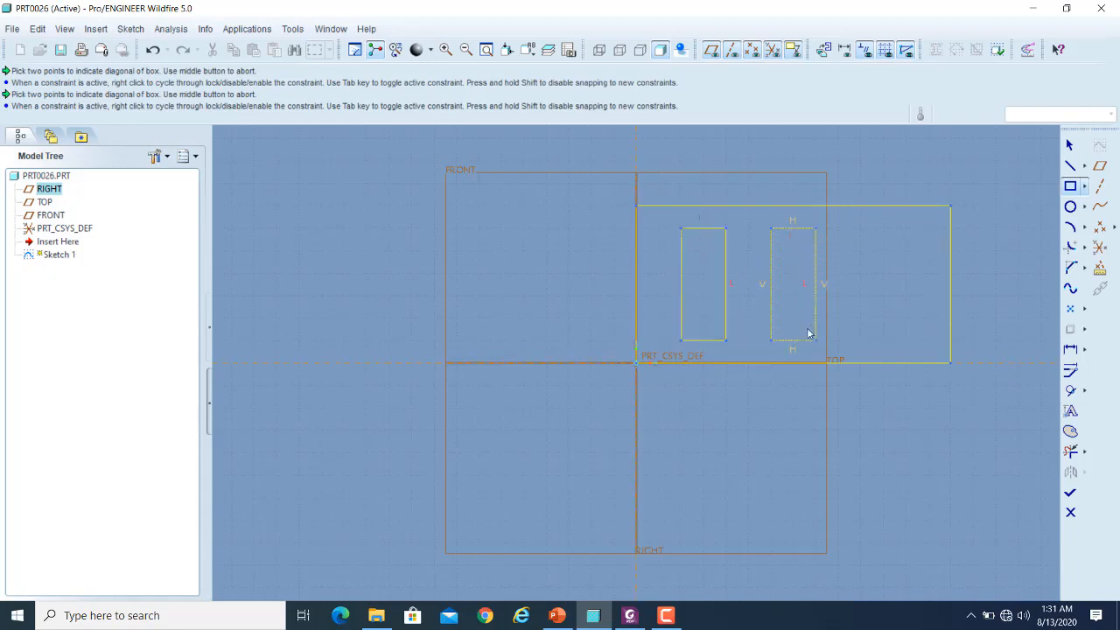
{"action": "left_click", "coordinate": [861, 230]}
{"action": "left_click", "coordinate": [906, 339]}
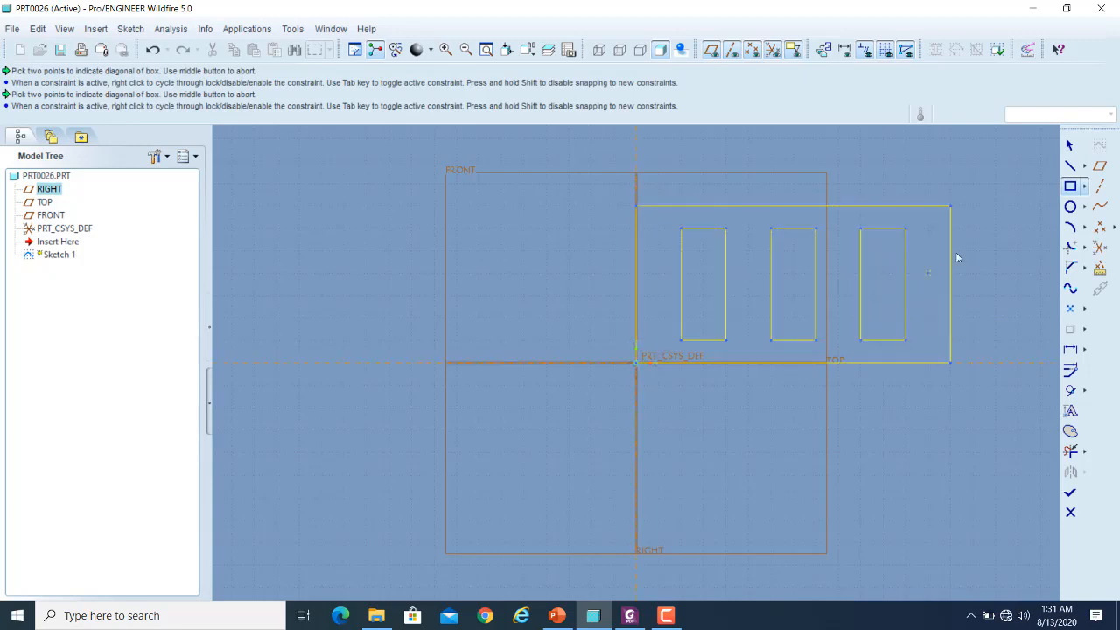
{"action": "left_click", "coordinate": [1070, 146]}
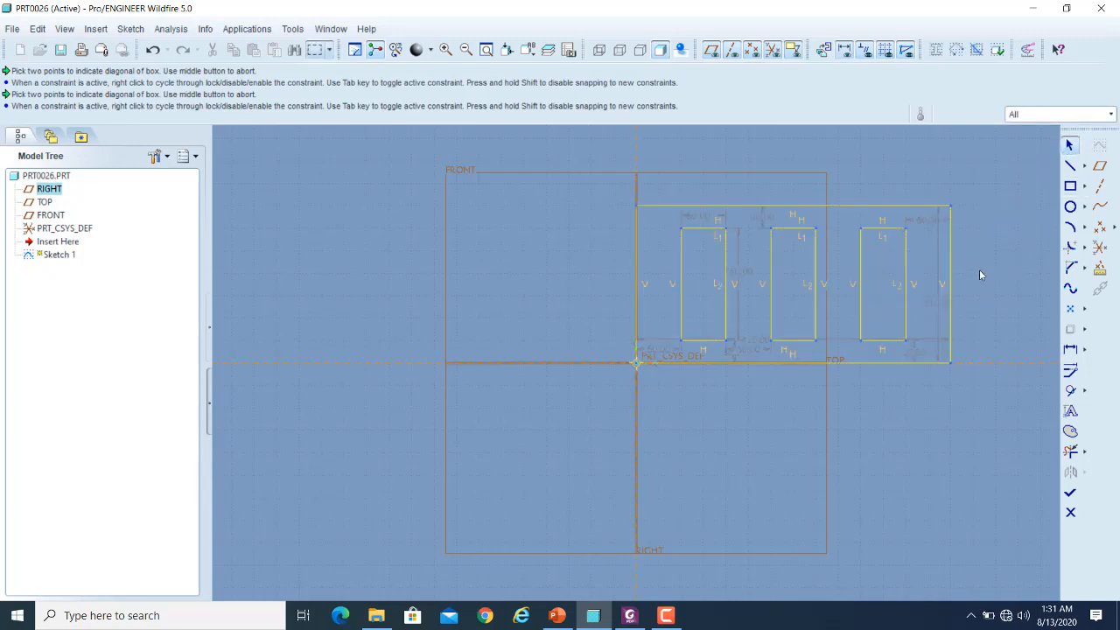
{"action": "left_click", "coordinate": [1069, 492]}
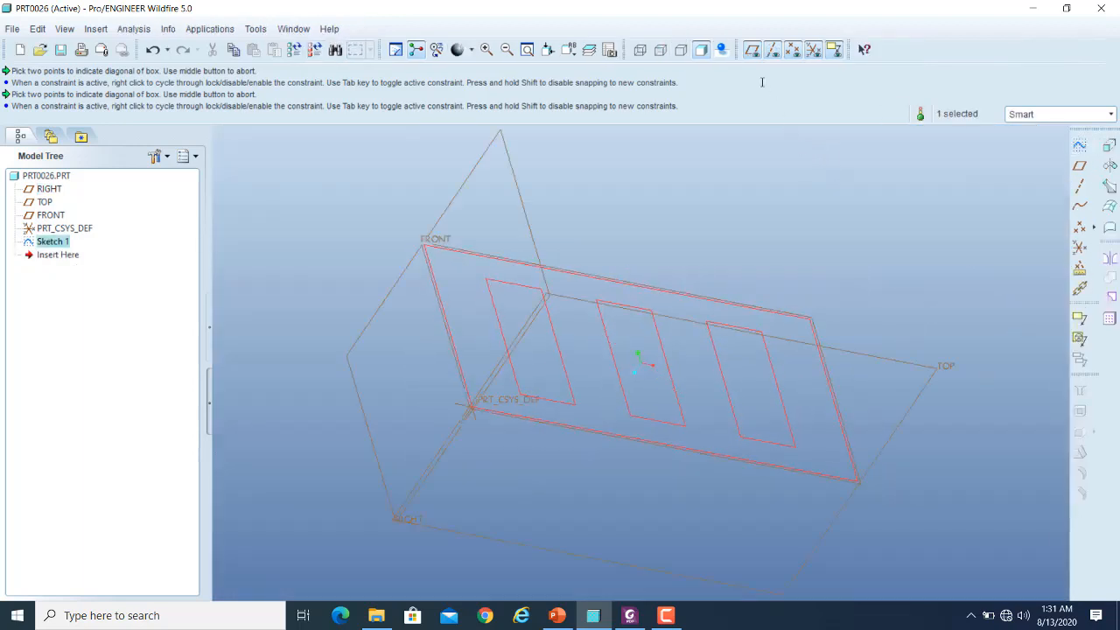
- Hide the datum planes and extrude the sketch to the default depth of 141.36
{"action": "left_click", "coordinate": [754, 49]}
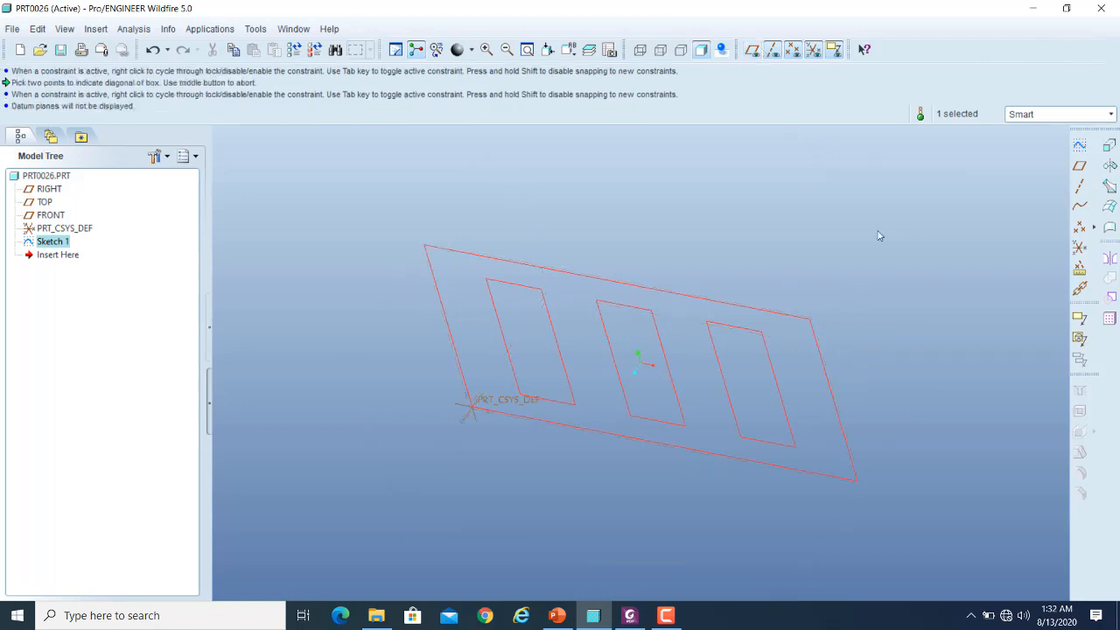
{"action": "left_click", "coordinate": [1107, 151]}
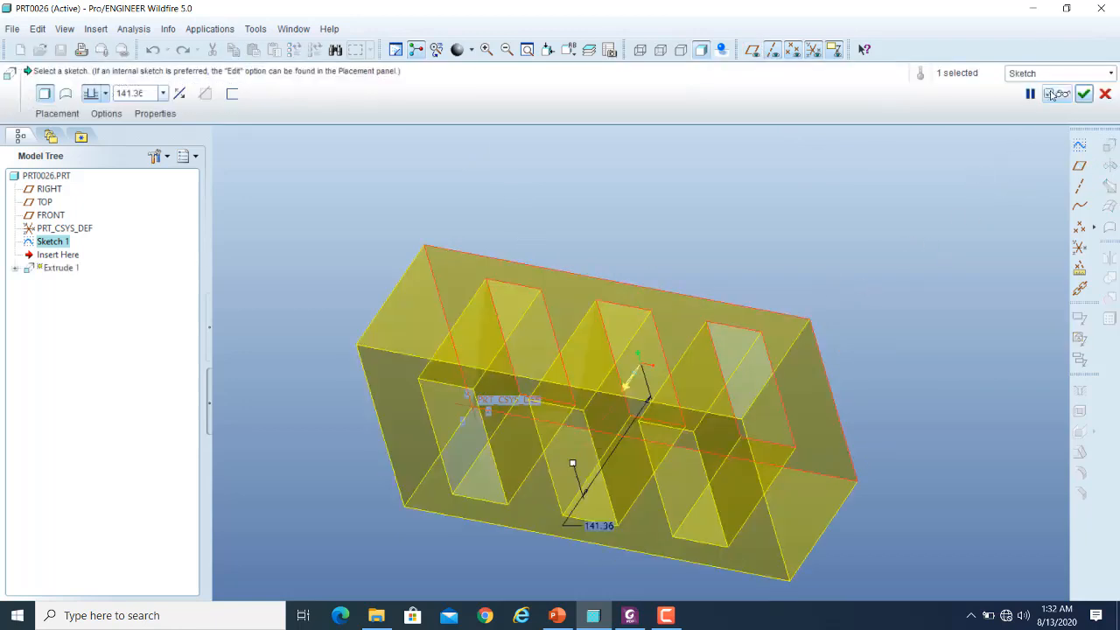
{"action": "left_click", "coordinate": [1083, 94]}
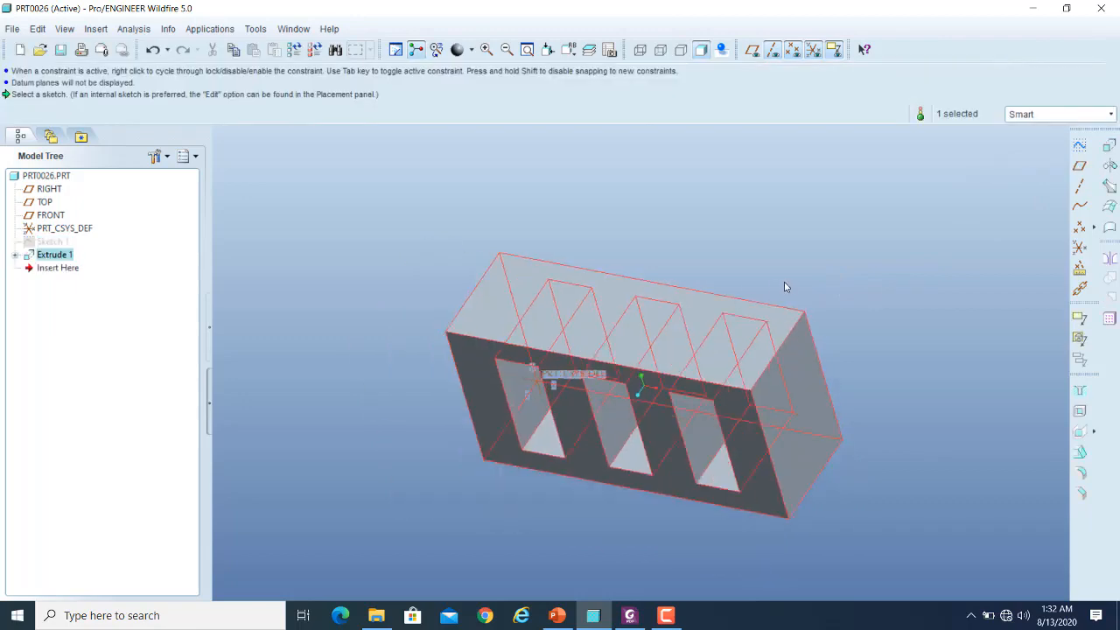
- Set the extrusion depth of the slotted block to 100 and regenerate the part
{"action": "mouse_move", "coordinate": [784, 288]}
{"action": "middle_mouse_down"}
{"action": "mouse_move", "coordinate": [640, 327]}
{"action": "mouse_move", "coordinate": [643, 377]}
{"action": "mouse_move", "coordinate": [638, 363]}
{"action": "middle_mouse_up"}
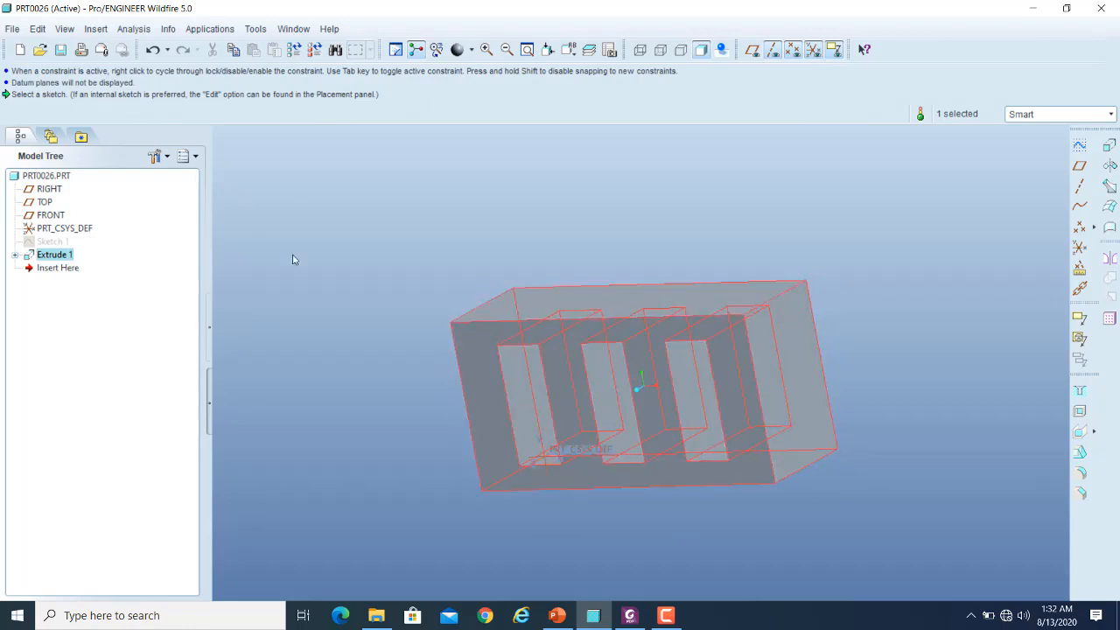
{"action": "left_click", "coordinate": [529, 299]}
{"action": "left_click", "coordinate": [434, 385]}
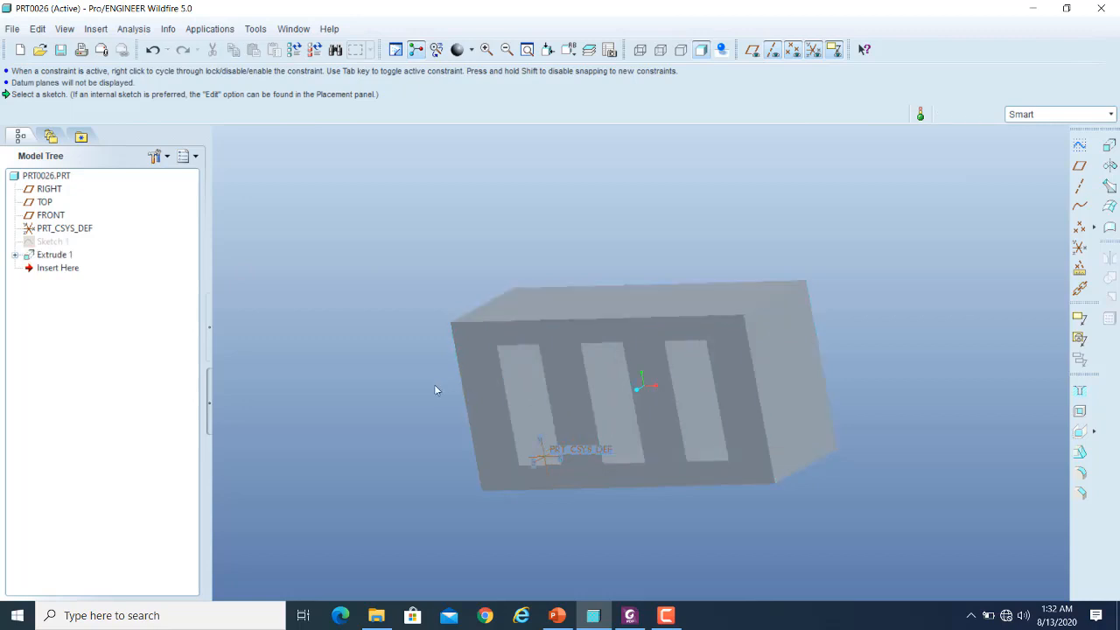
{"action": "double_click", "coordinate": [478, 370]}
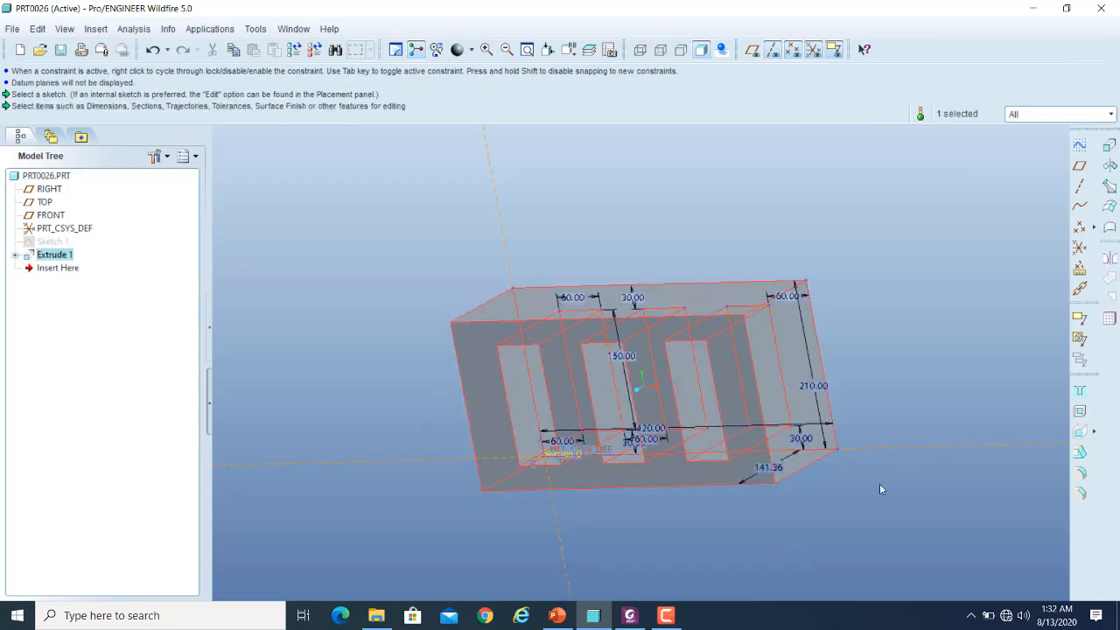
{"action": "double_click", "coordinate": [769, 469]}
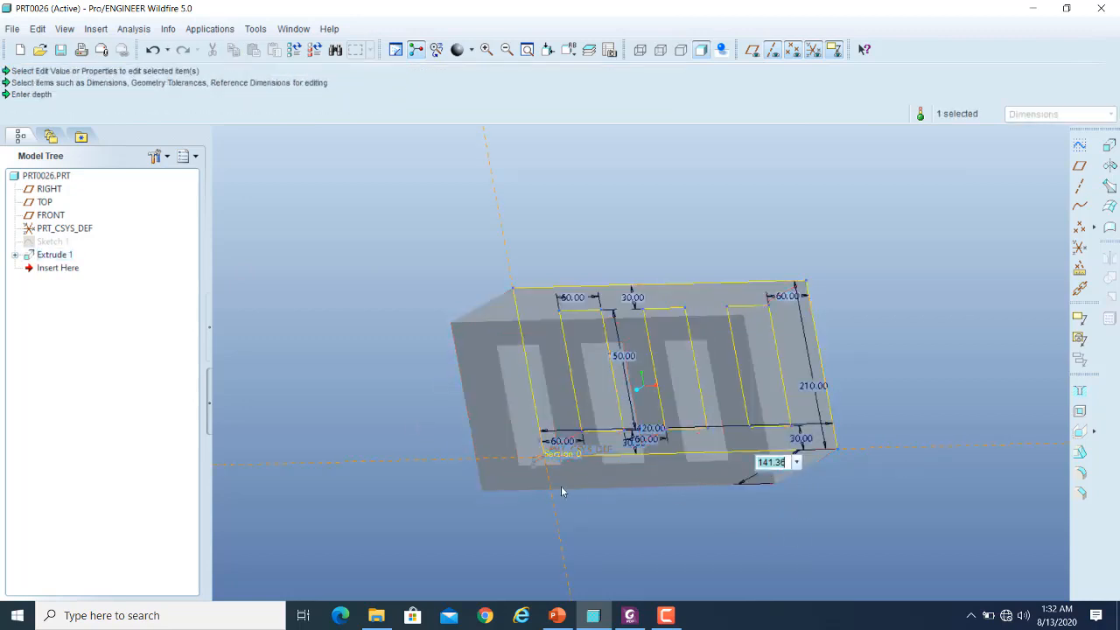
{"action": "type", "text": "100"}
{"action": "key", "text": "Return"}
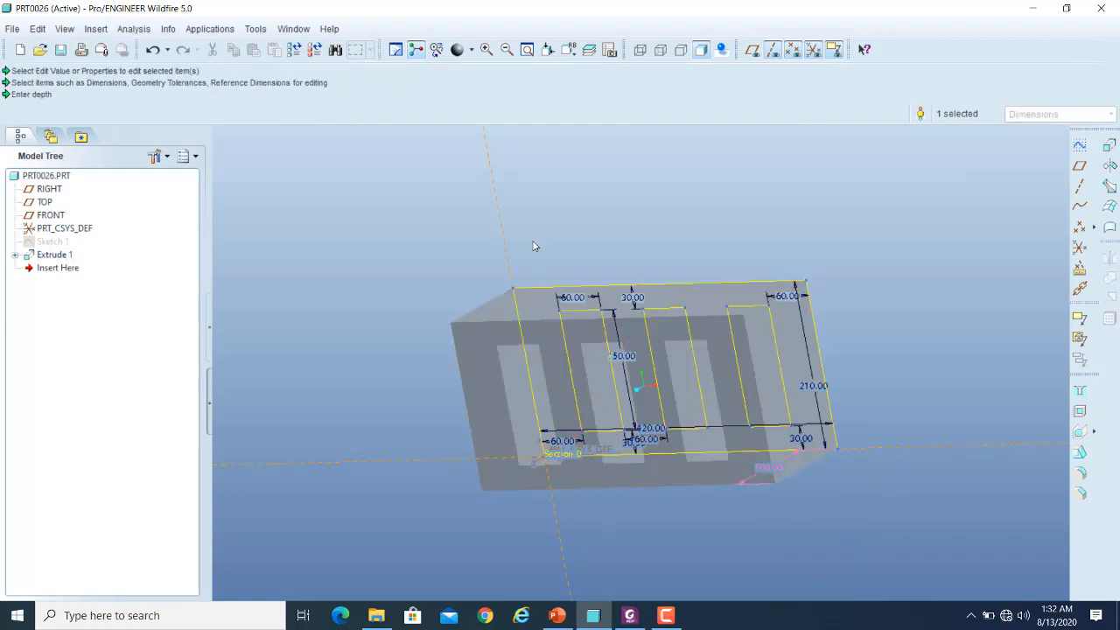
{"action": "left_click", "coordinate": [295, 50]}
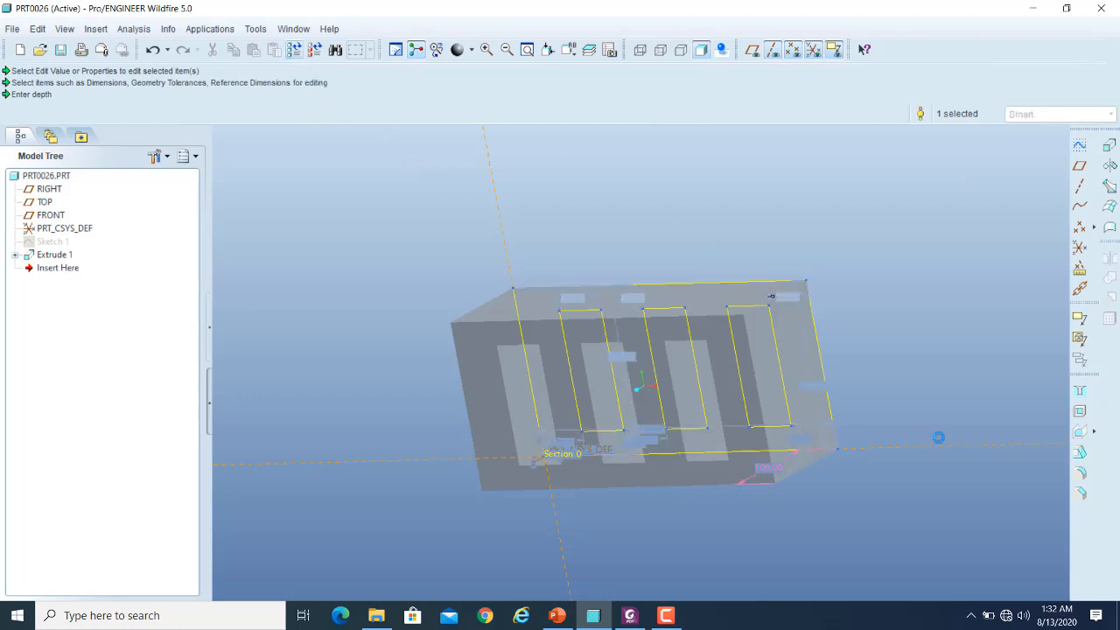
- Start a sketch on the block's end face beside the third opening, draw a circle slightly above its centre, and finish the sketch
{"action": "middle_click_drag", "start_coordinate": [933, 300], "coordinate": [958, 280]}
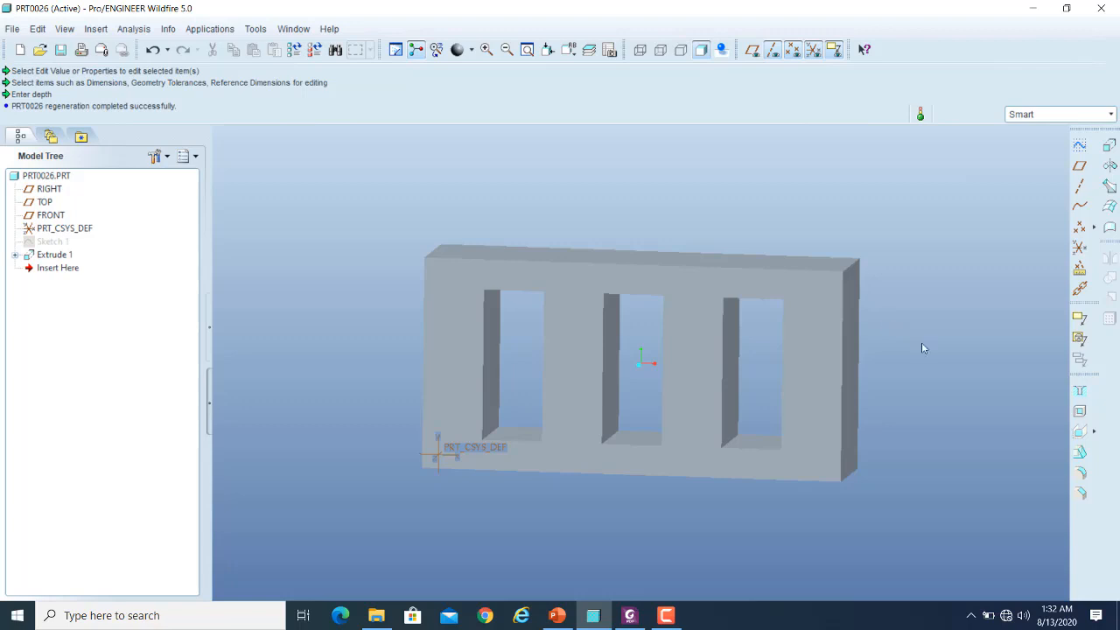
{"action": "middle_click_drag", "start_coordinate": [944, 298], "coordinate": [930, 300]}
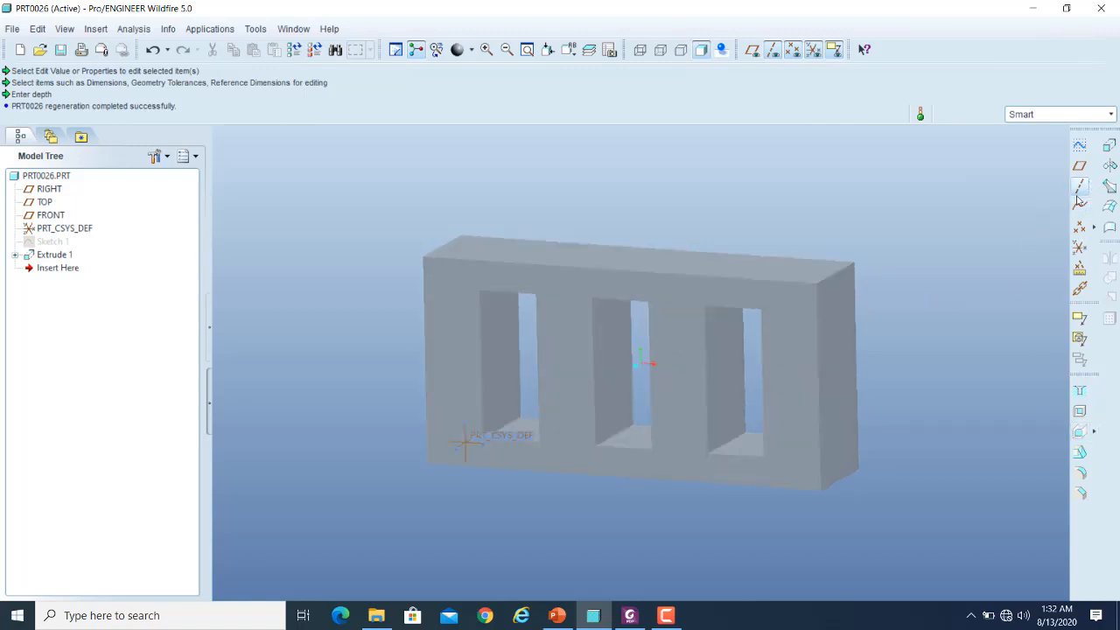
{"action": "left_click", "coordinate": [1079, 146]}
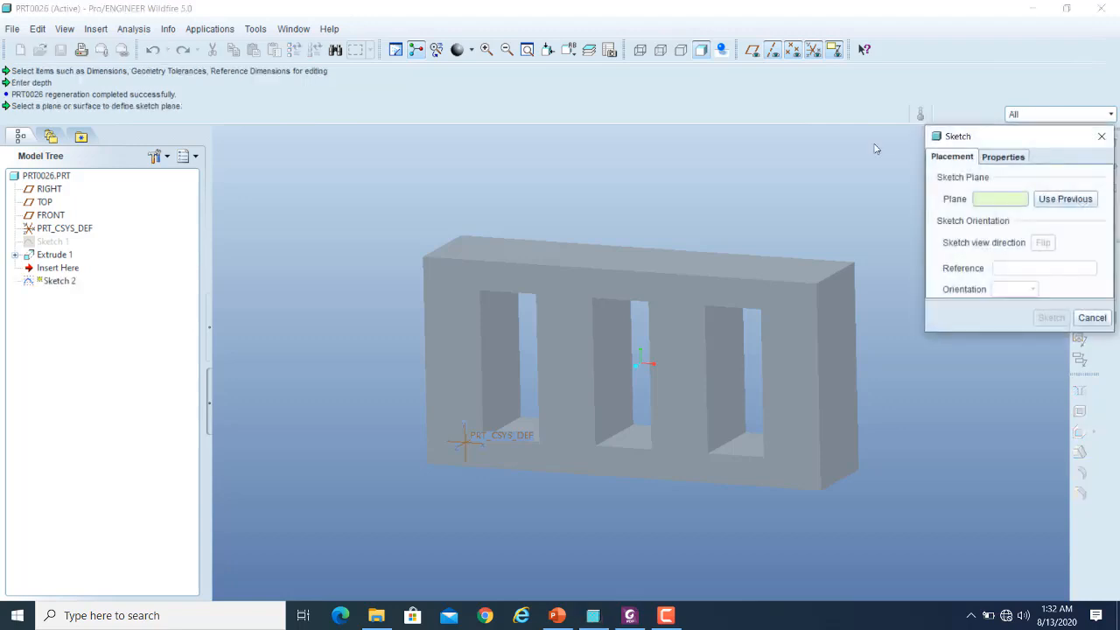
{"action": "left_click", "coordinate": [835, 351]}
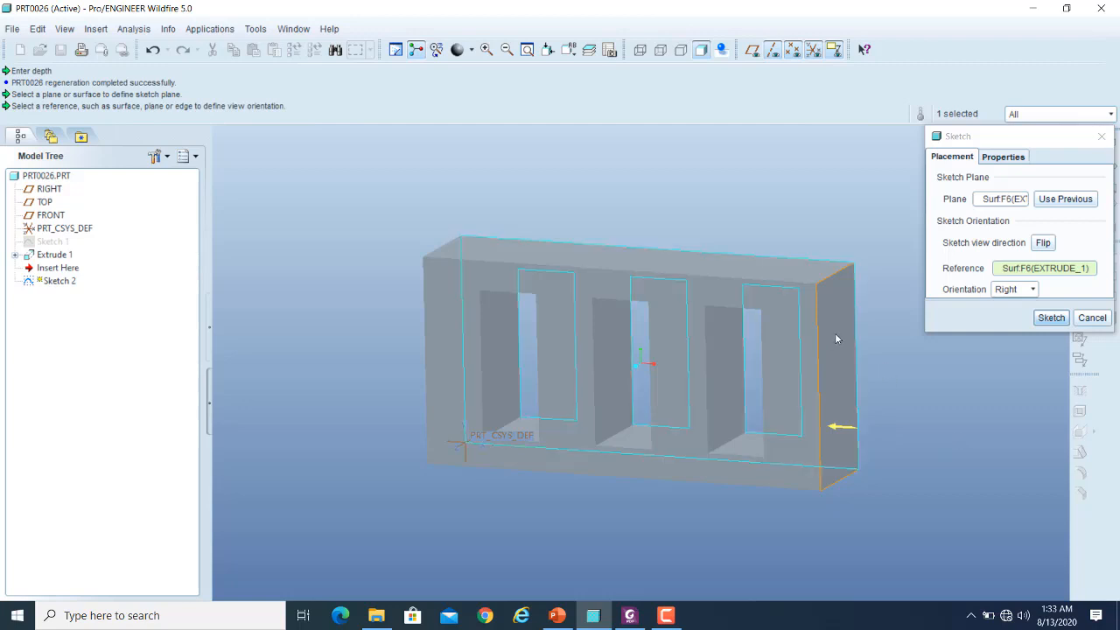
{"action": "left_click", "coordinate": [1051, 318]}
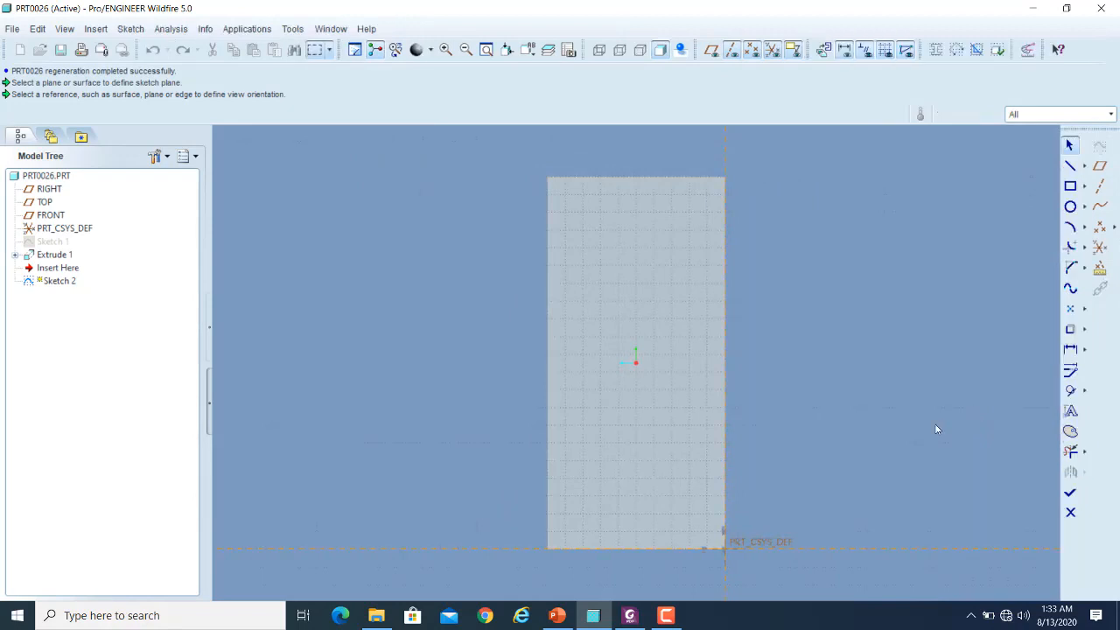
{"action": "left_click", "coordinate": [1070, 207]}
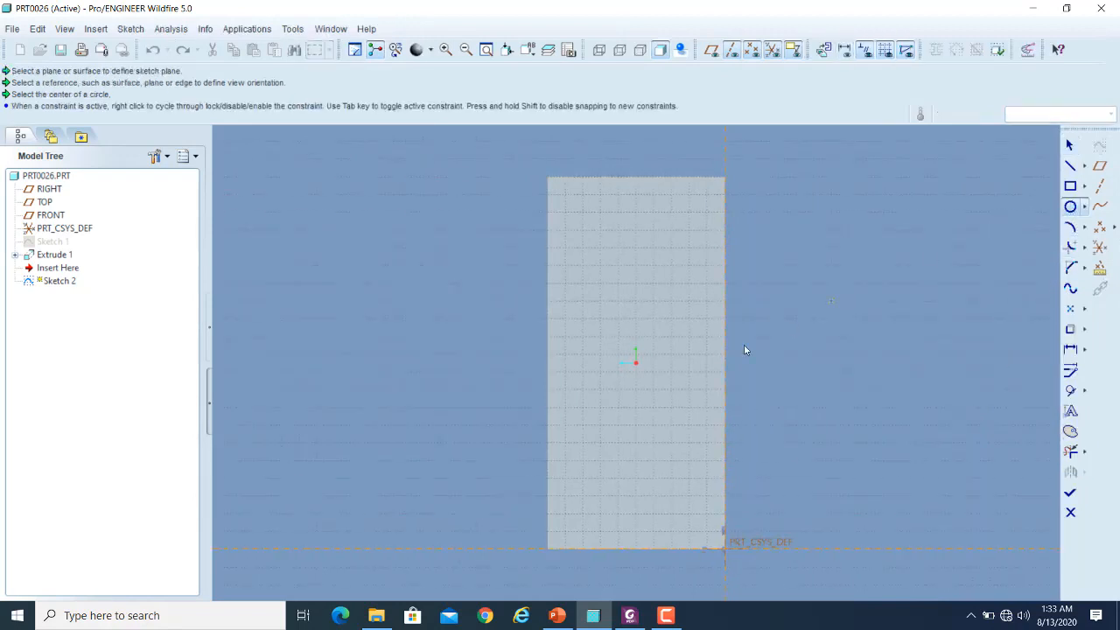
{"action": "left_click", "coordinate": [626, 338]}
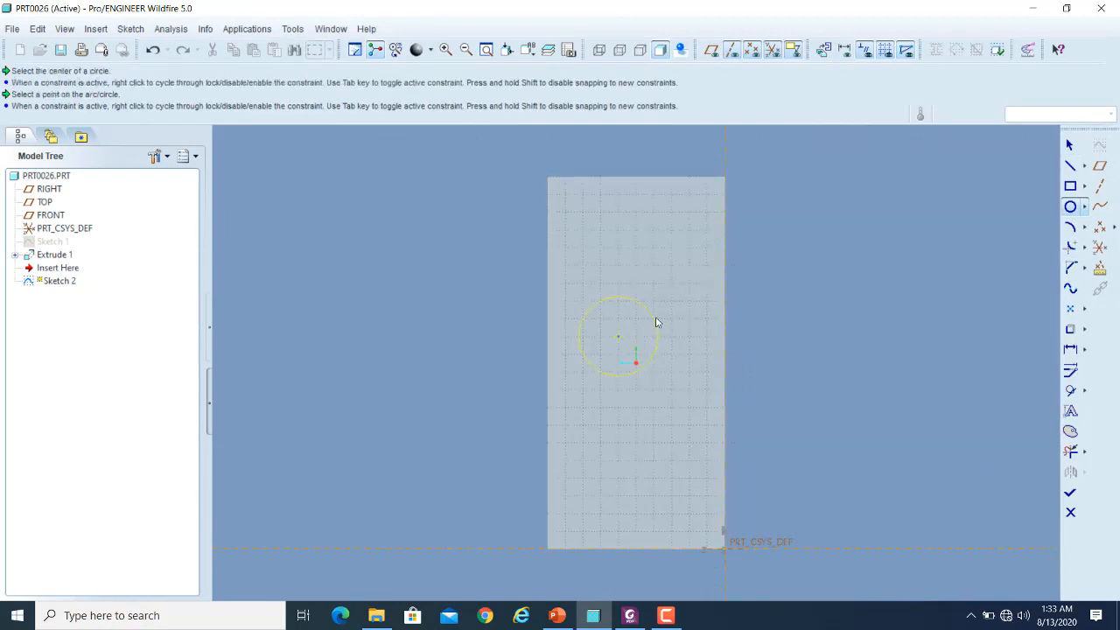
{"action": "left_click", "coordinate": [657, 326]}
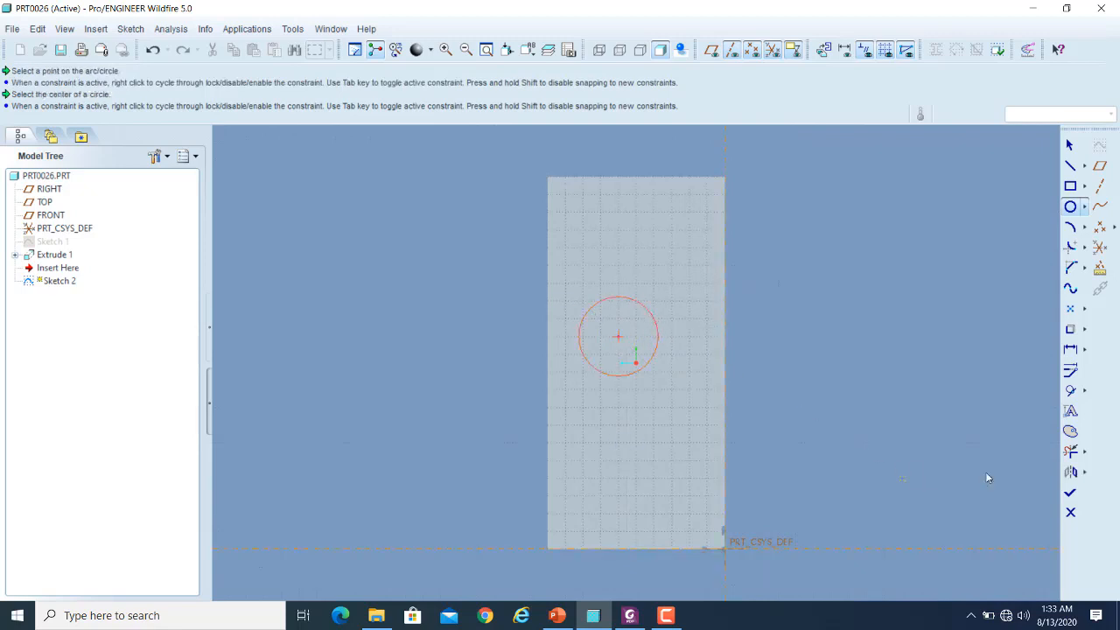
{"action": "left_click", "coordinate": [1070, 492]}
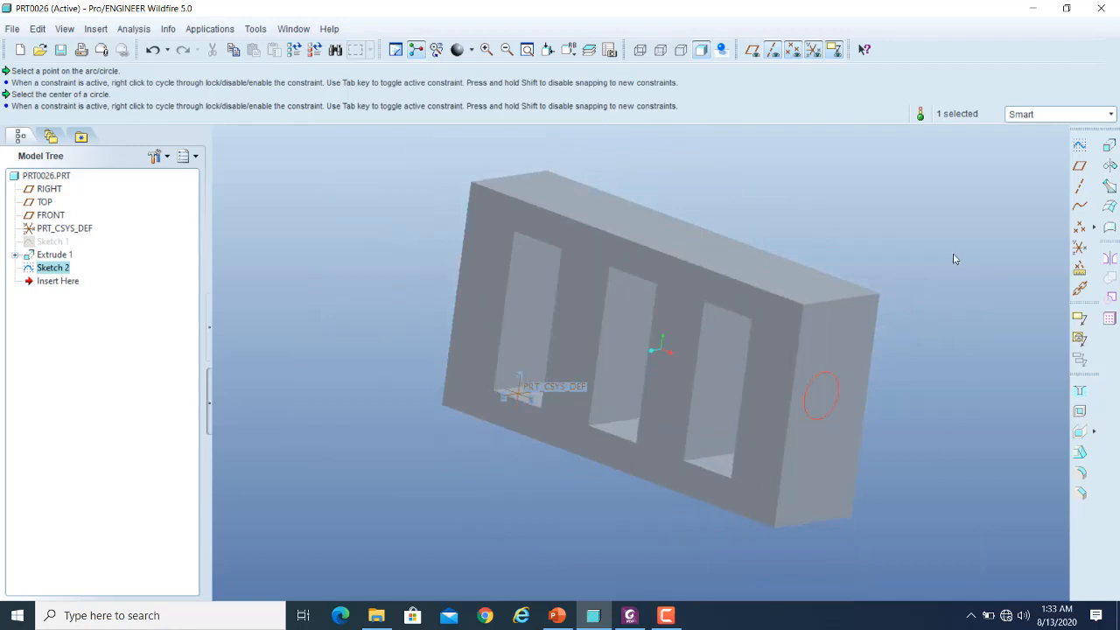
- Extrude the circle into the block as a material-removing cut at the default depth of 120.03 and preview the hole
{"action": "left_click", "coordinate": [1110, 147]}
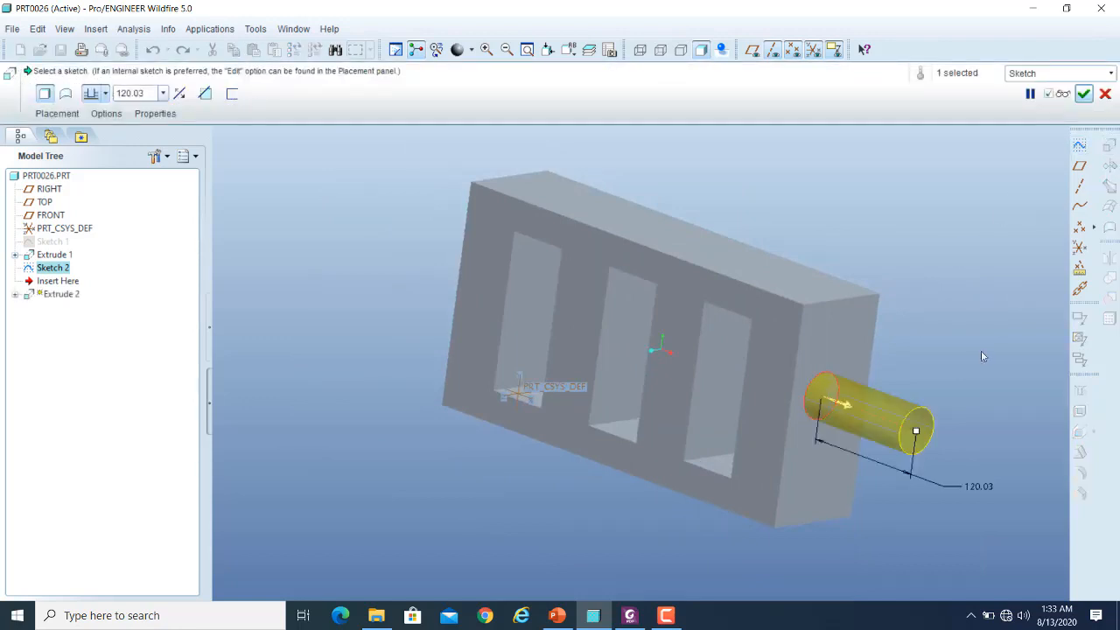
{"action": "left_click", "coordinate": [847, 406]}
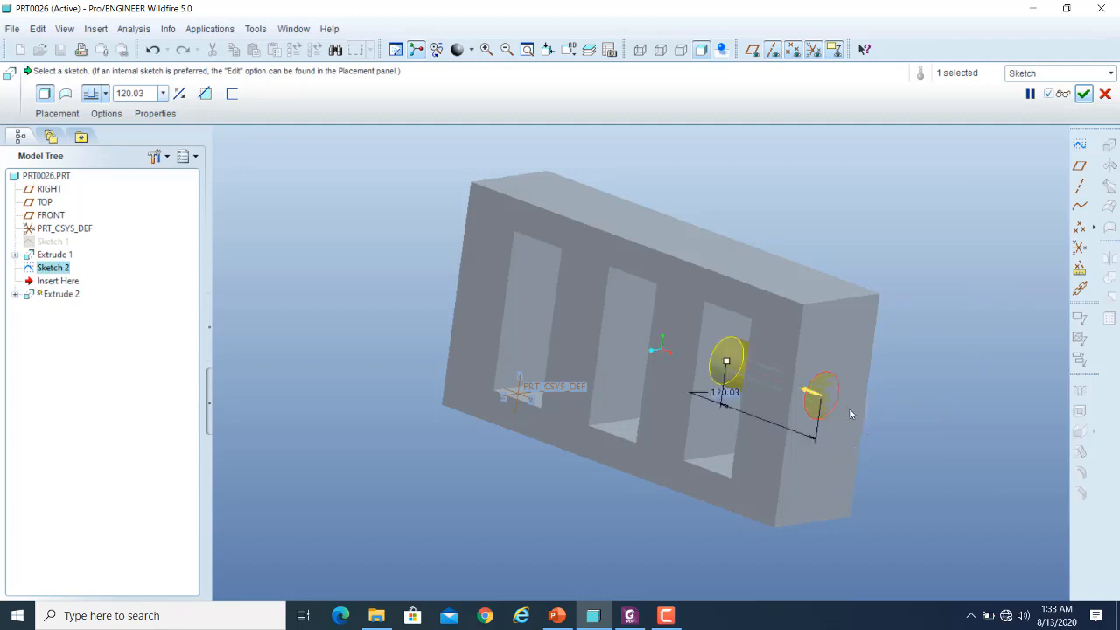
{"action": "left_click", "coordinate": [206, 94]}
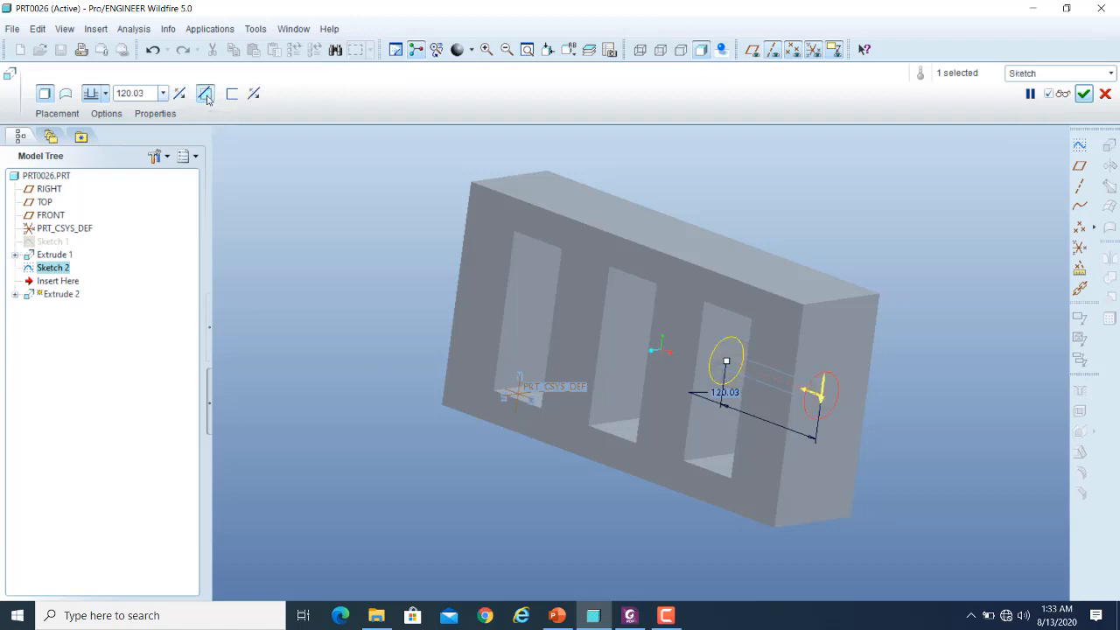
{"action": "left_click", "coordinate": [1063, 94]}
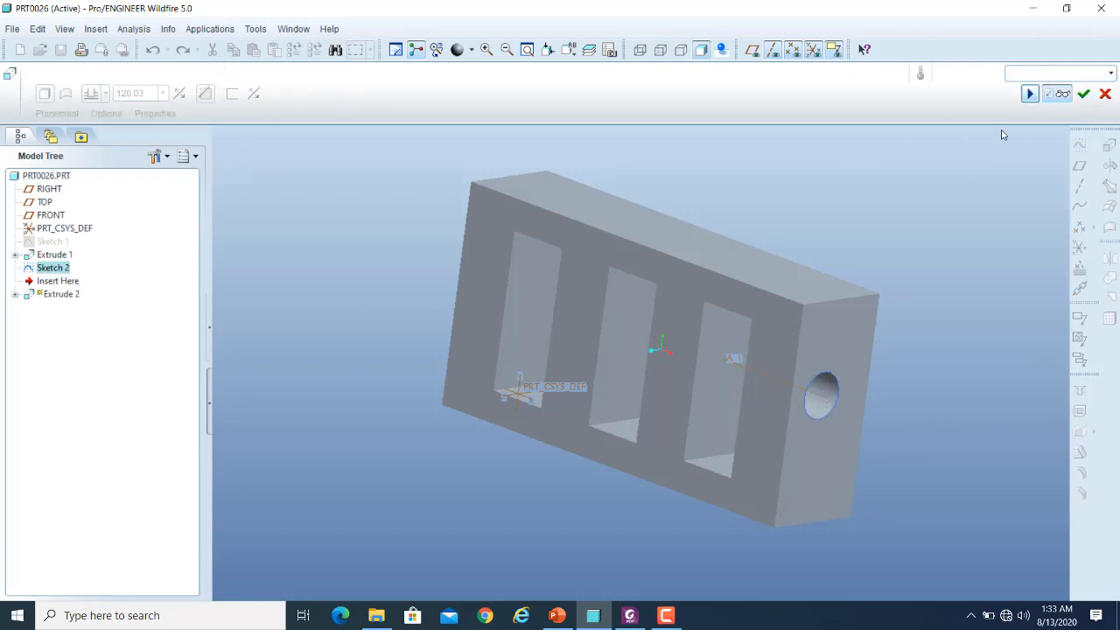
{"action": "left_click", "coordinate": [1062, 94]}
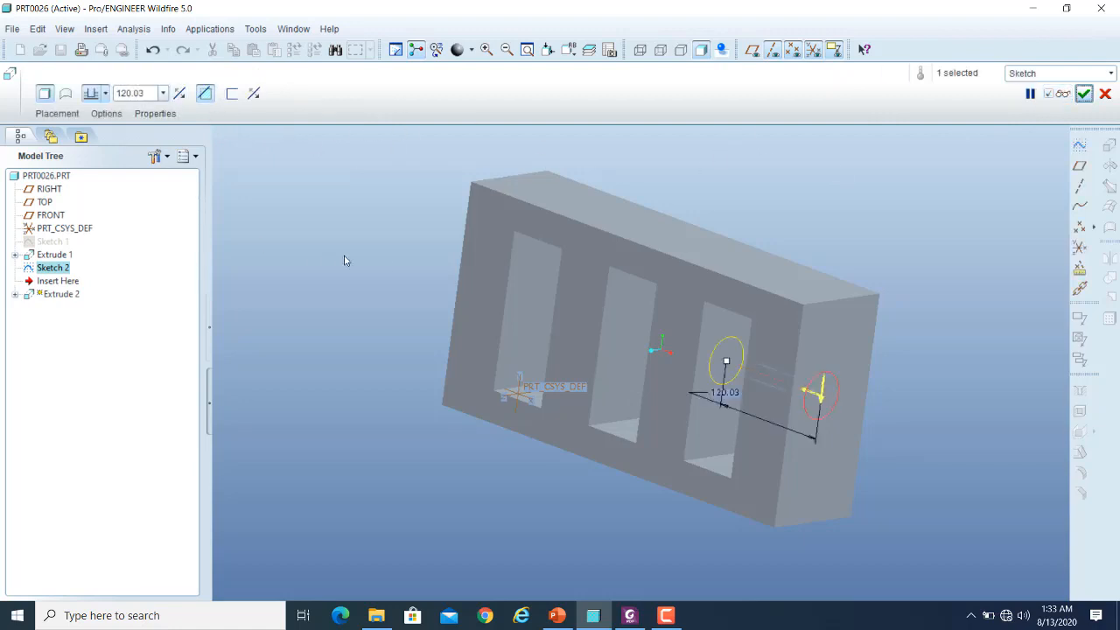
- Set the cut's blind depth to 150 and preview the hole from several angles
{"action": "left_click", "coordinate": [105, 93]}
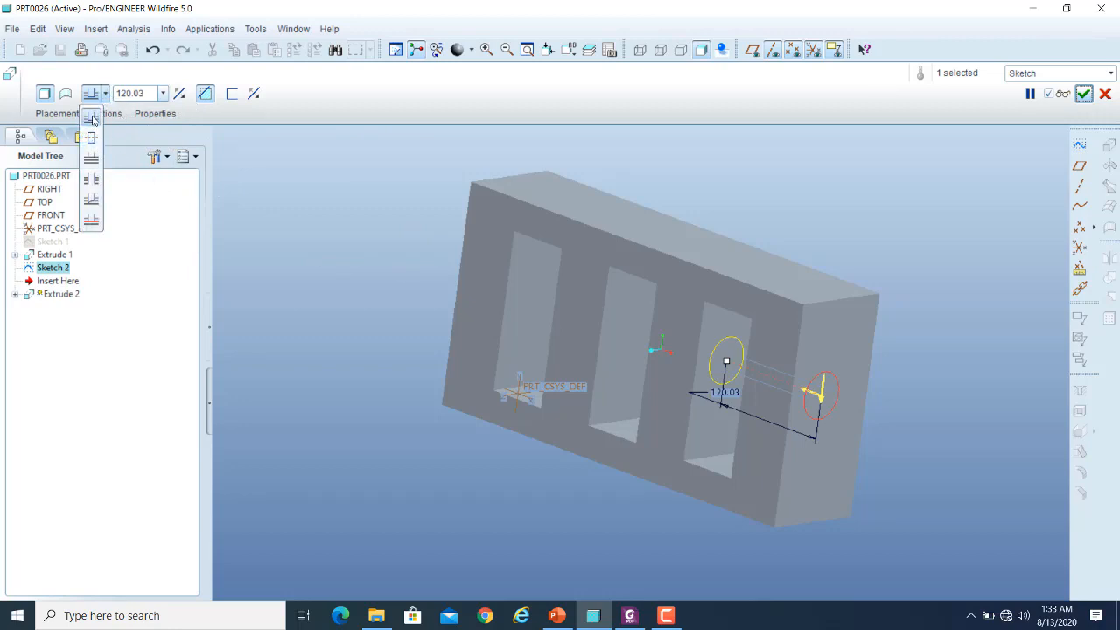
{"action": "left_click", "coordinate": [148, 92]}
{"action": "double_click", "coordinate": [149, 90]}
{"action": "left_click", "coordinate": [149, 90]}
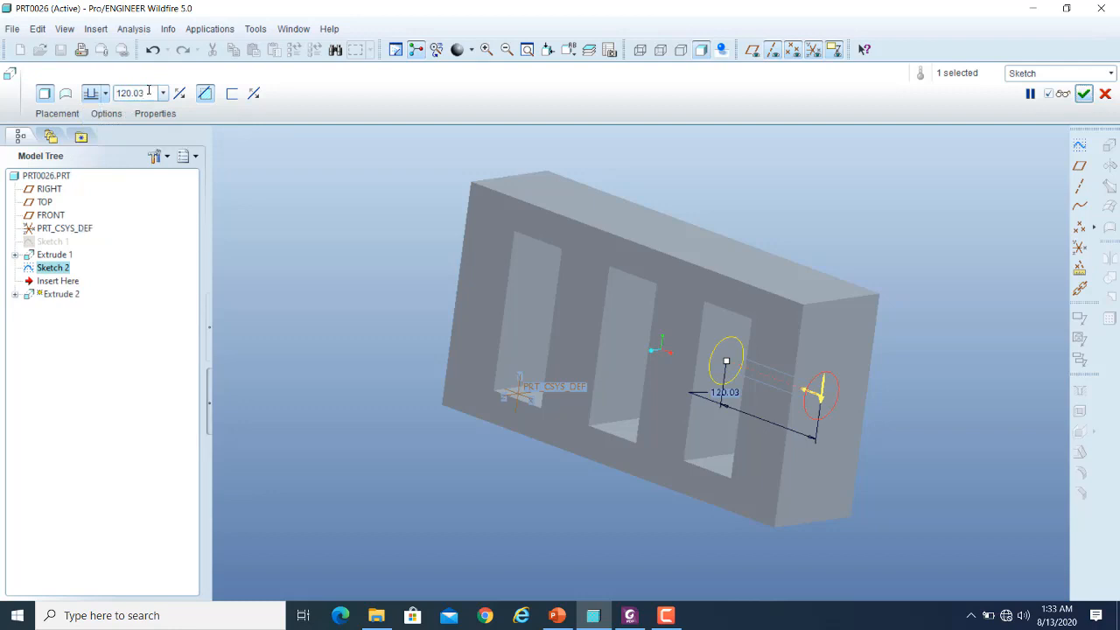
{"action": "double_click", "coordinate": [148, 91]}
{"action": "type", "text": "15"}
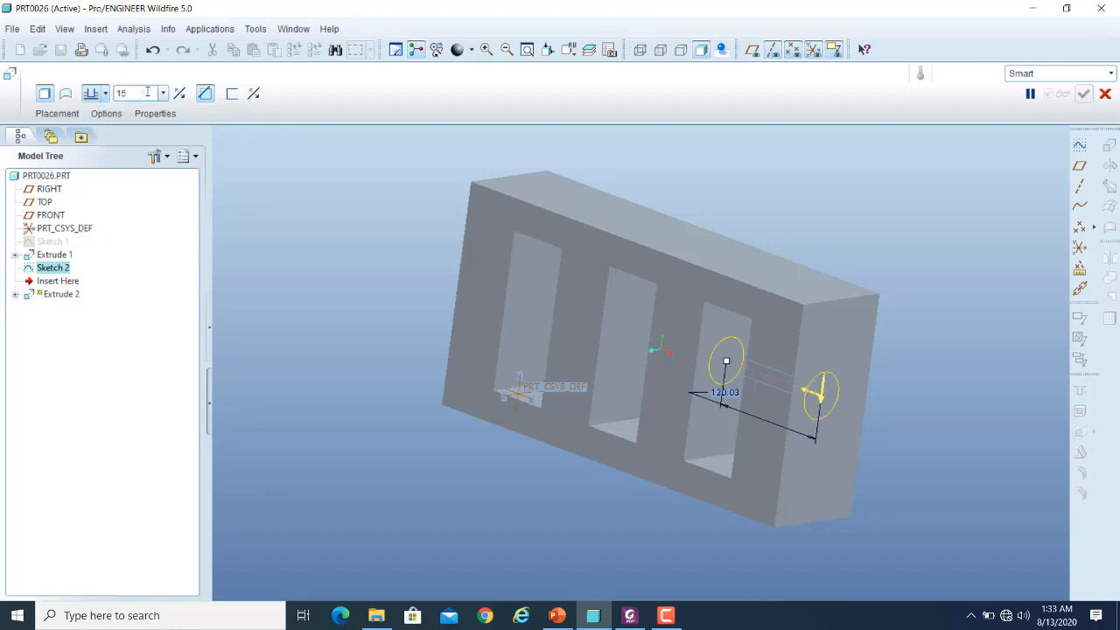
{"action": "type", "text": "0"}
{"action": "key", "text": "Return"}
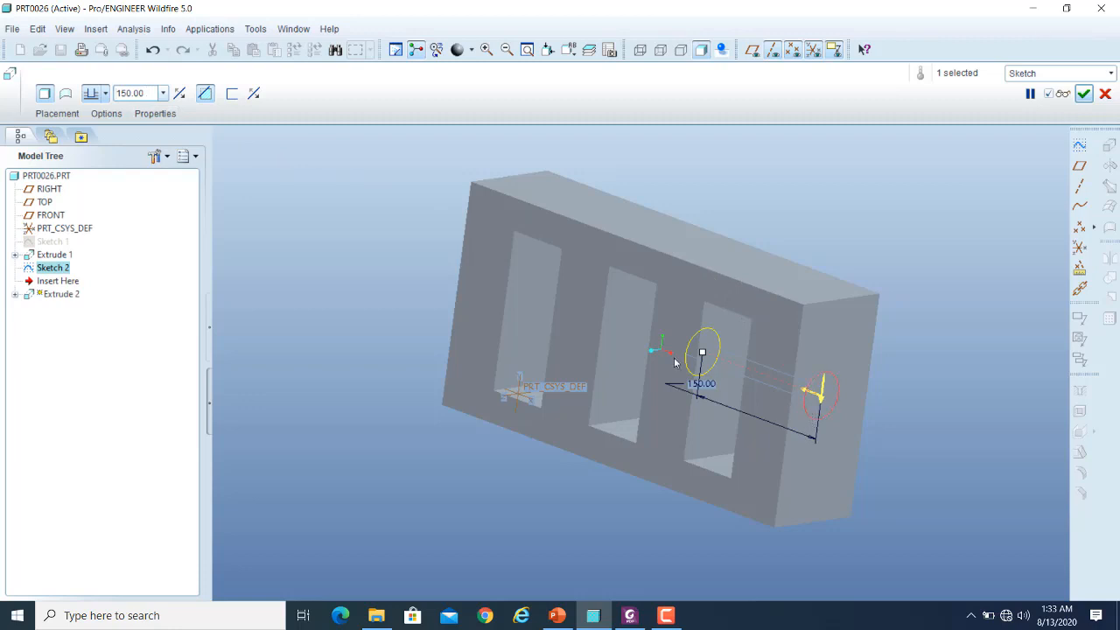
{"action": "left_click", "coordinate": [1063, 93]}
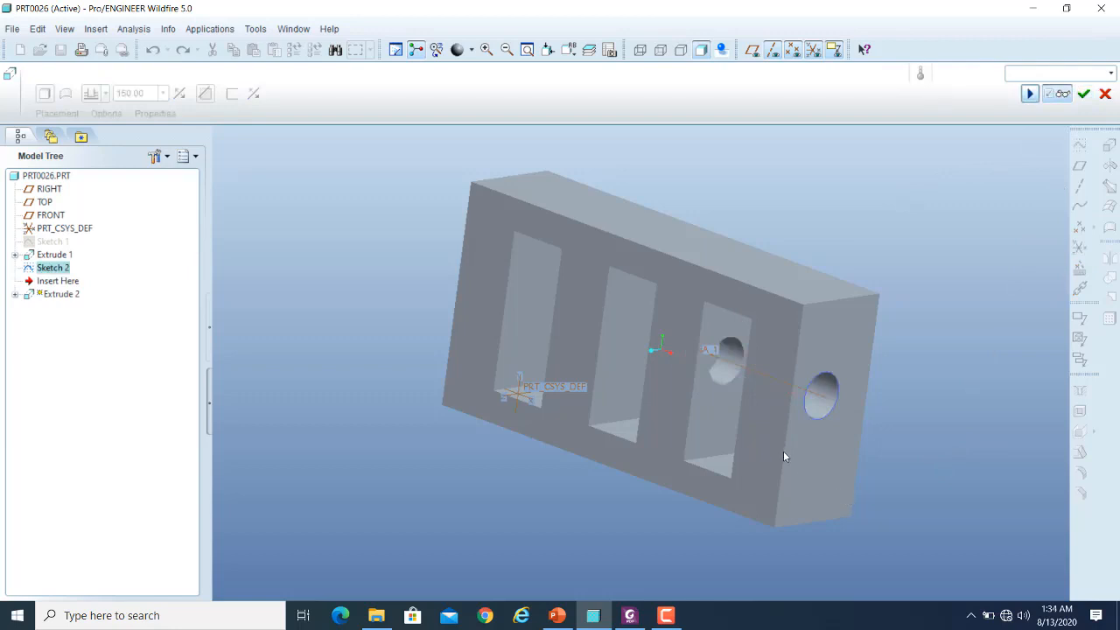
{"action": "middle_click_drag", "start_coordinate": [783, 456], "coordinate": [814, 469]}
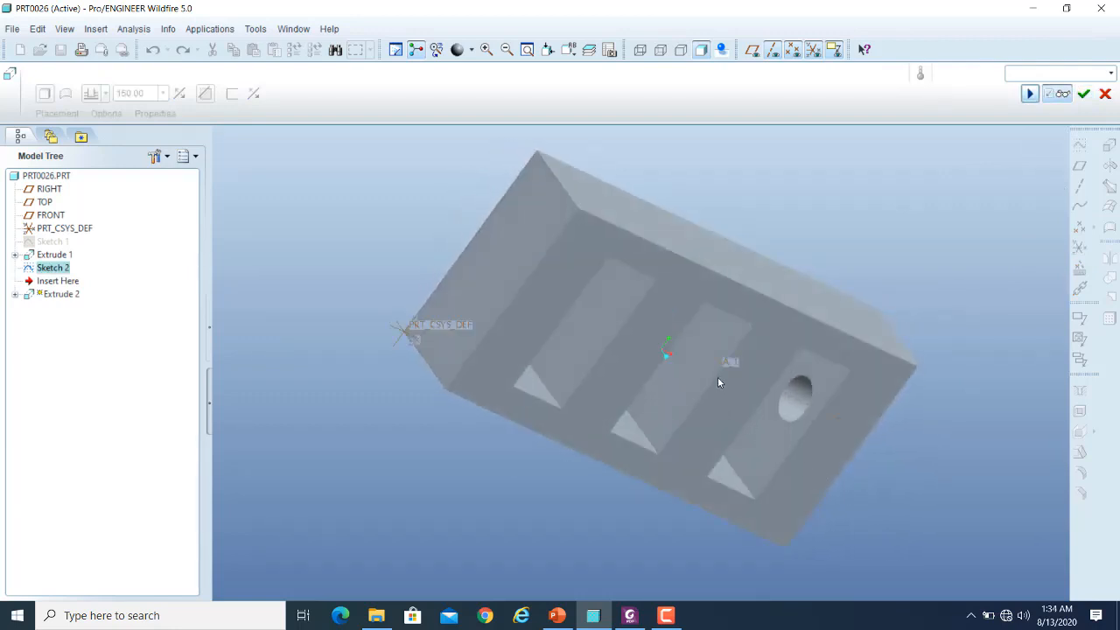
{"action": "middle_click_drag", "start_coordinate": [705, 352], "coordinate": [719, 379]}
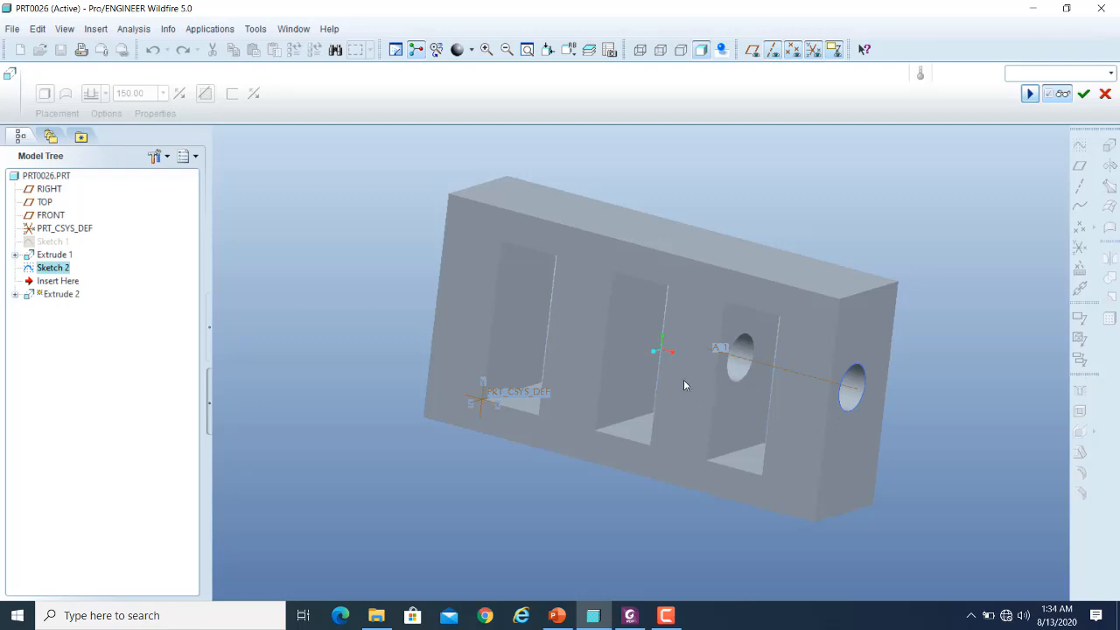
{"action": "left_click", "coordinate": [1066, 98]}
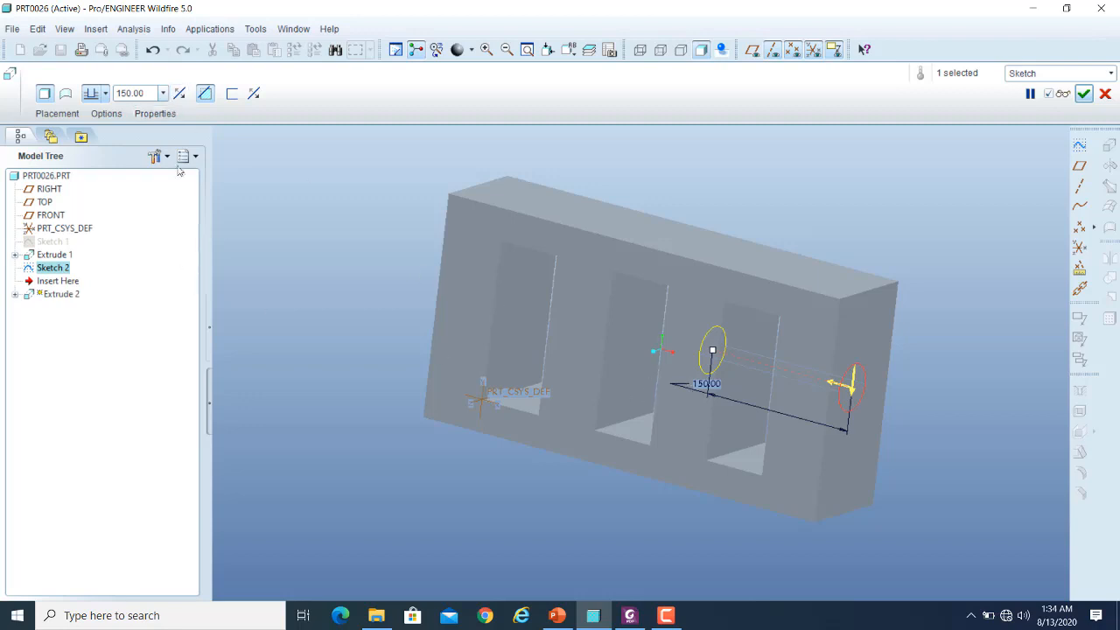
- Try the symmetric depth option on the circular cut and switch back to blind depth
{"action": "left_click", "coordinate": [105, 93]}
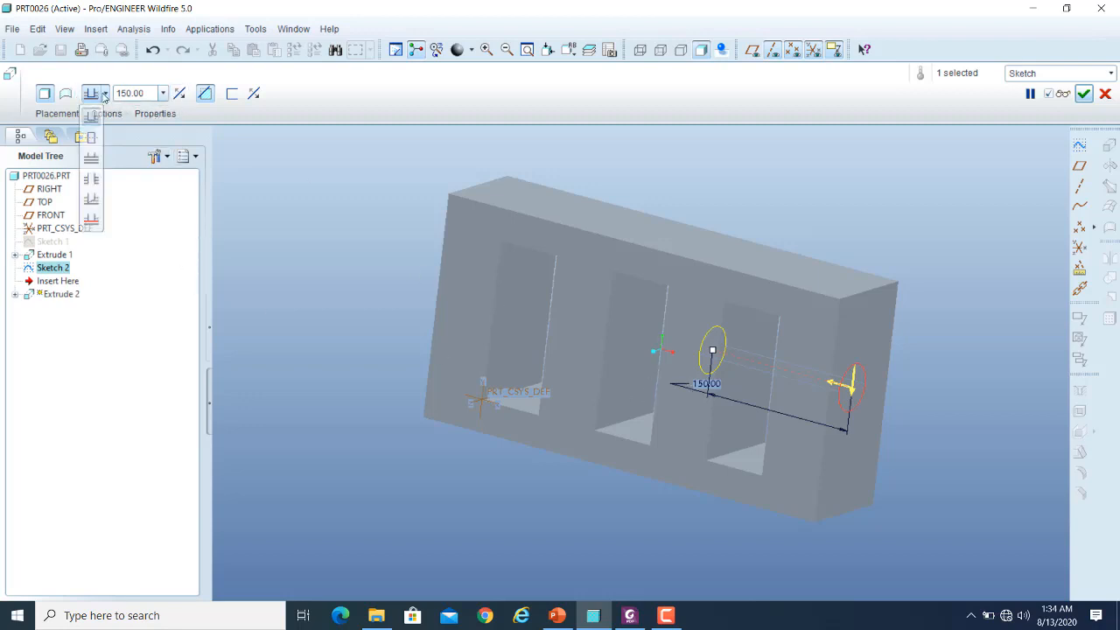
{"action": "left_click", "coordinate": [92, 140]}
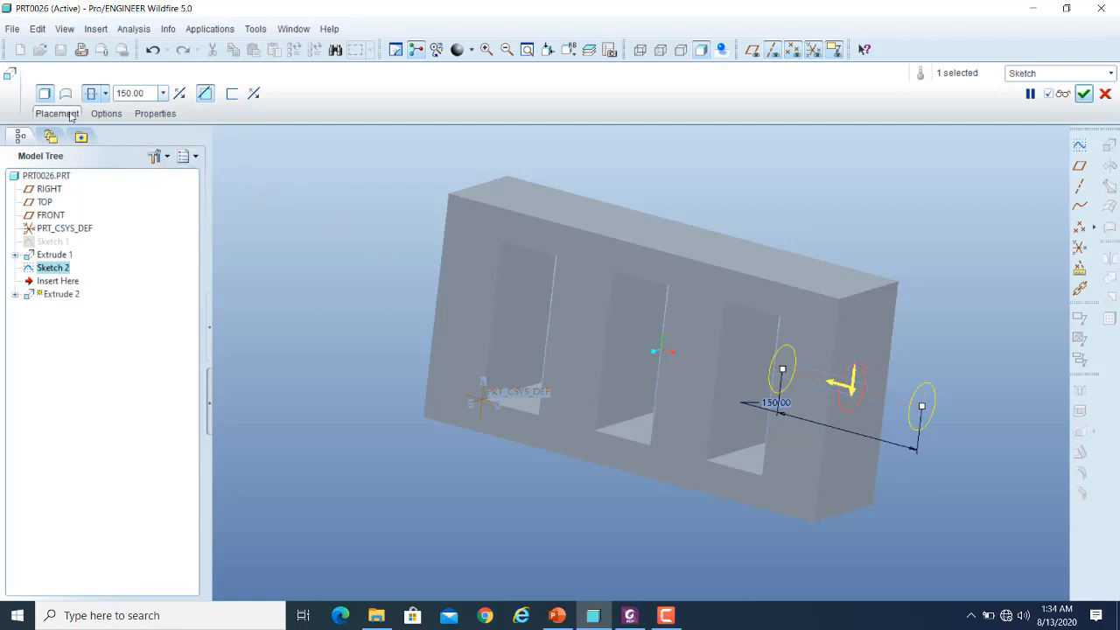
{"action": "left_click", "coordinate": [105, 93]}
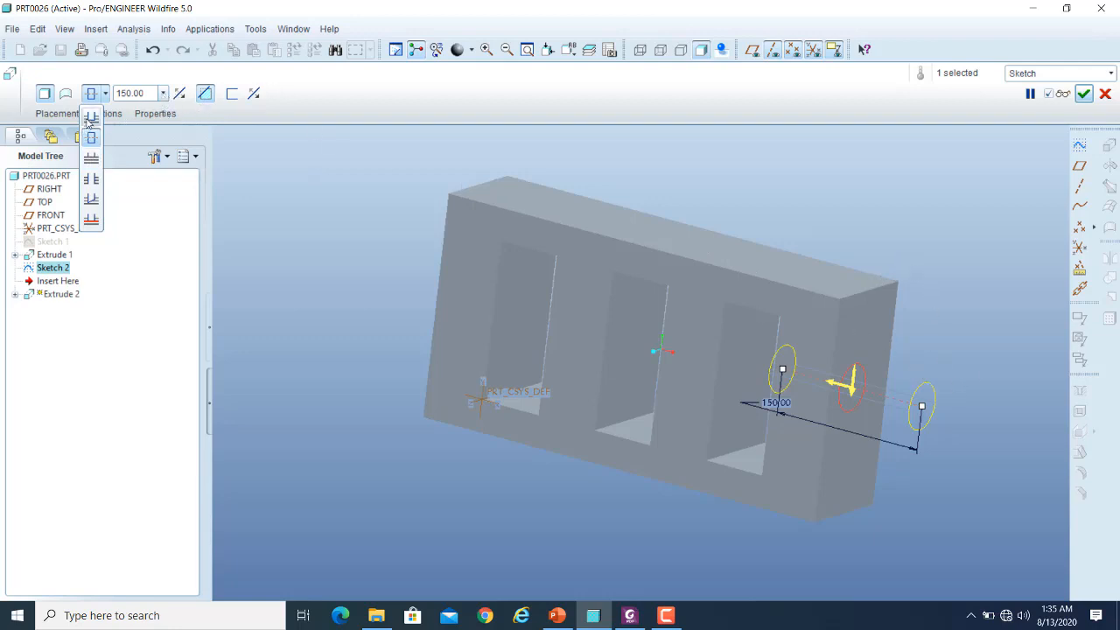
{"action": "left_click", "coordinate": [91, 116]}
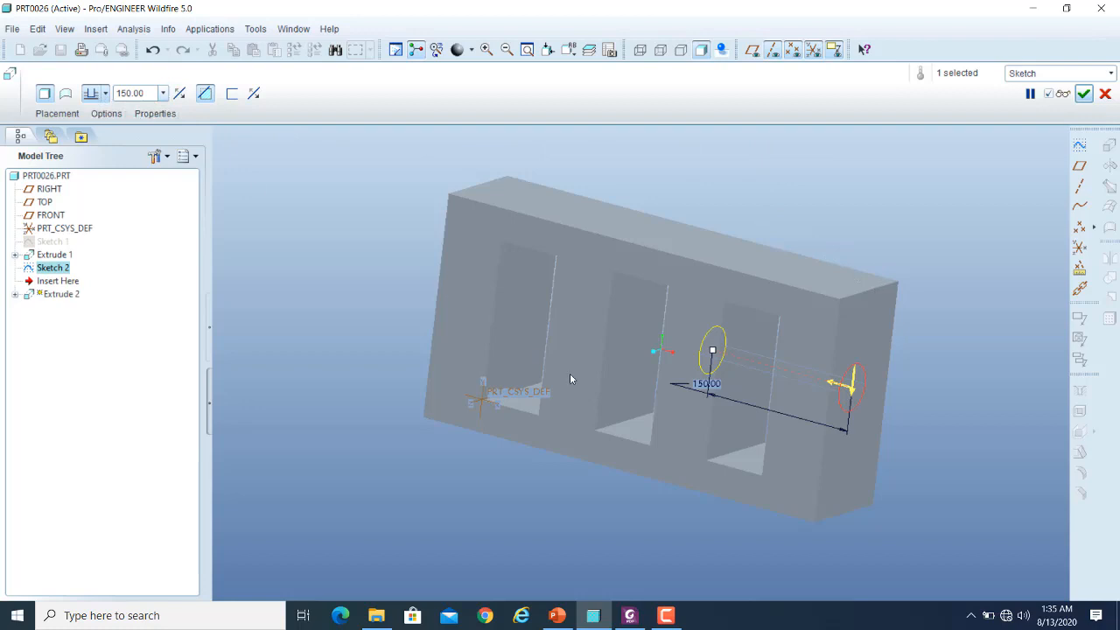
- Set the circular cut's depth option to extrude up to the next surface and preview the hole from several angles
{"action": "left_click", "coordinate": [106, 93]}
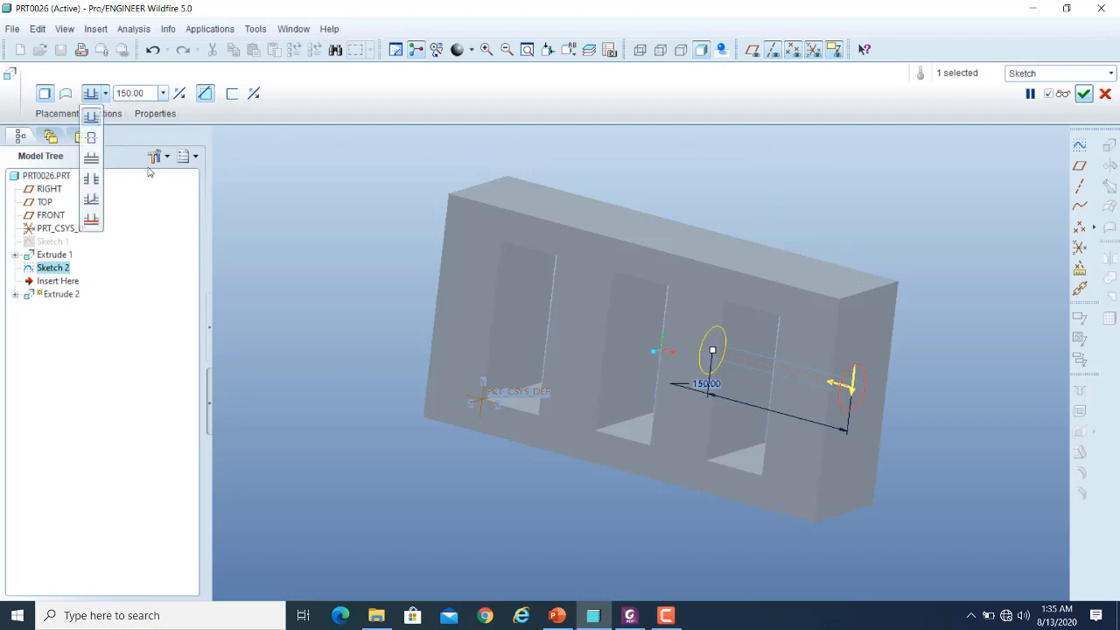
{"action": "left_click", "coordinate": [91, 161]}
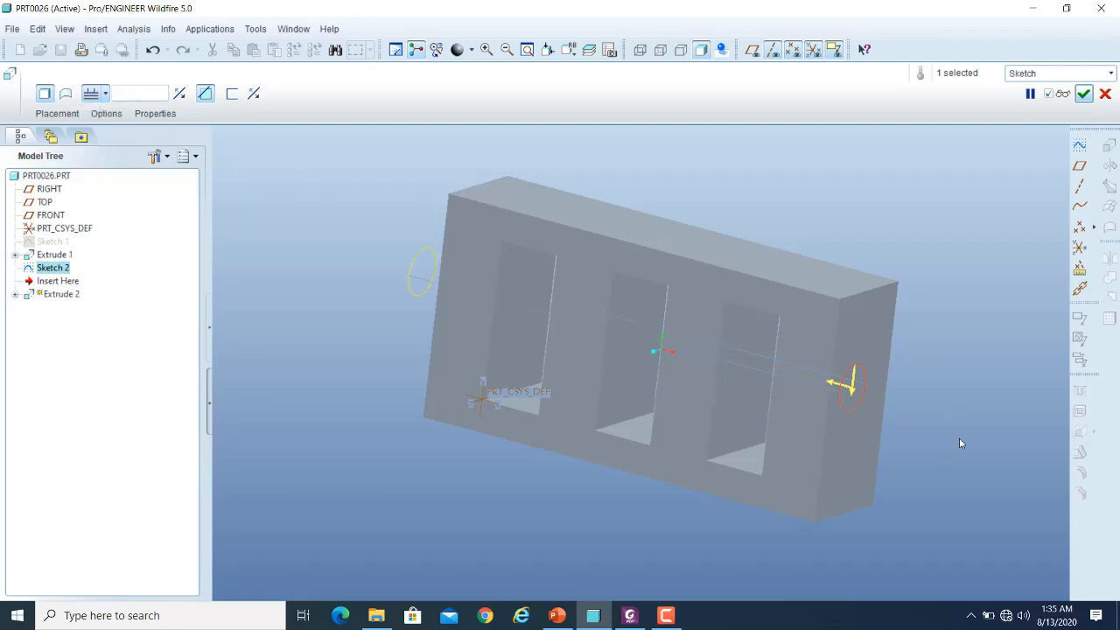
{"action": "middle_click_drag", "start_coordinate": [959, 444], "coordinate": [1008, 456]}
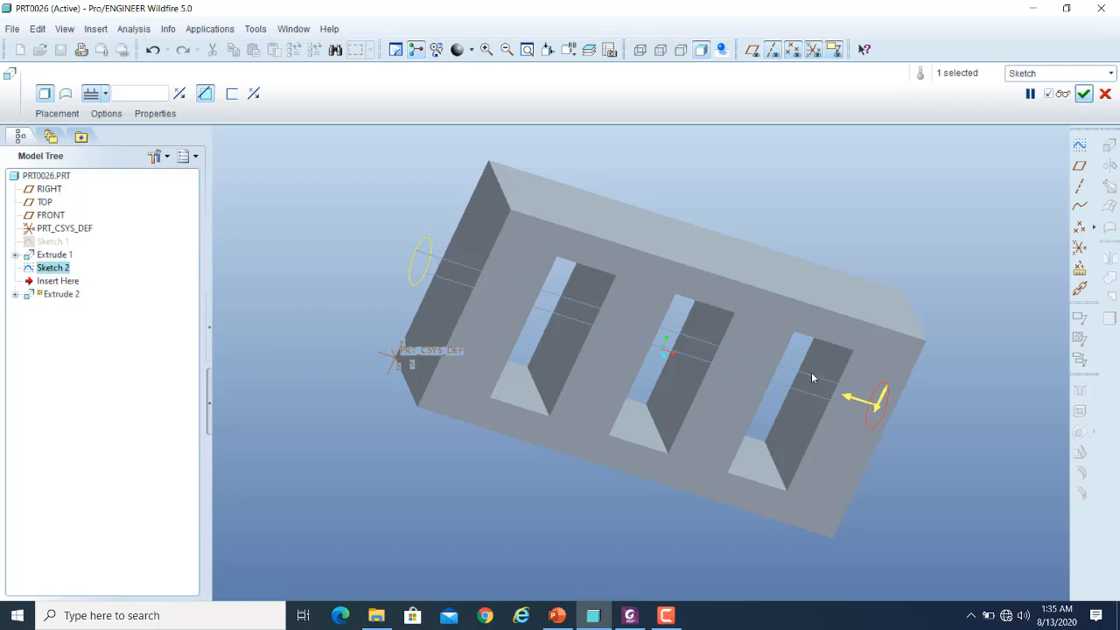
{"action": "middle_click_drag", "start_coordinate": [921, 443], "coordinate": [864, 441]}
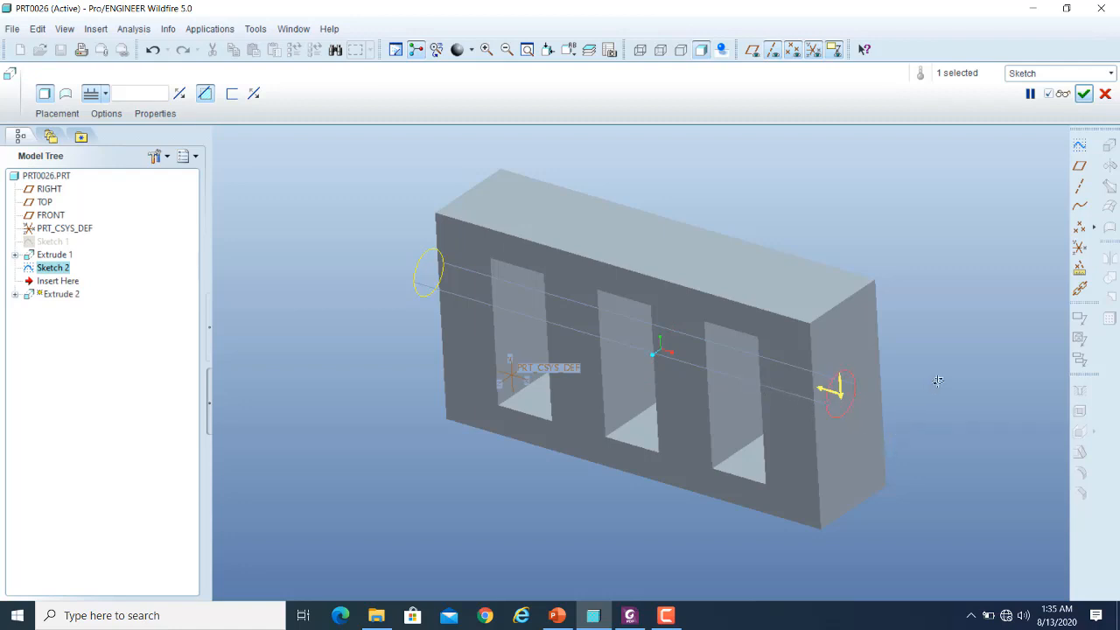
{"action": "middle_click_drag", "start_coordinate": [936, 382], "coordinate": [948, 383]}
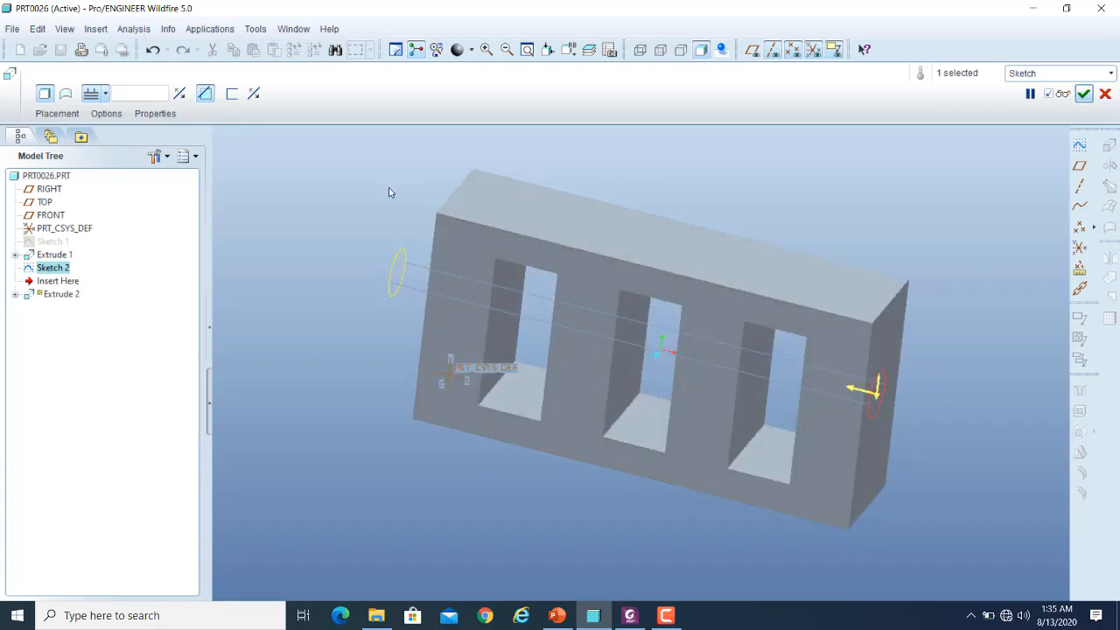
{"action": "left_click", "coordinate": [1062, 94]}
{"action": "middle_click_drag", "start_coordinate": [970, 359], "coordinate": [1010, 358]}
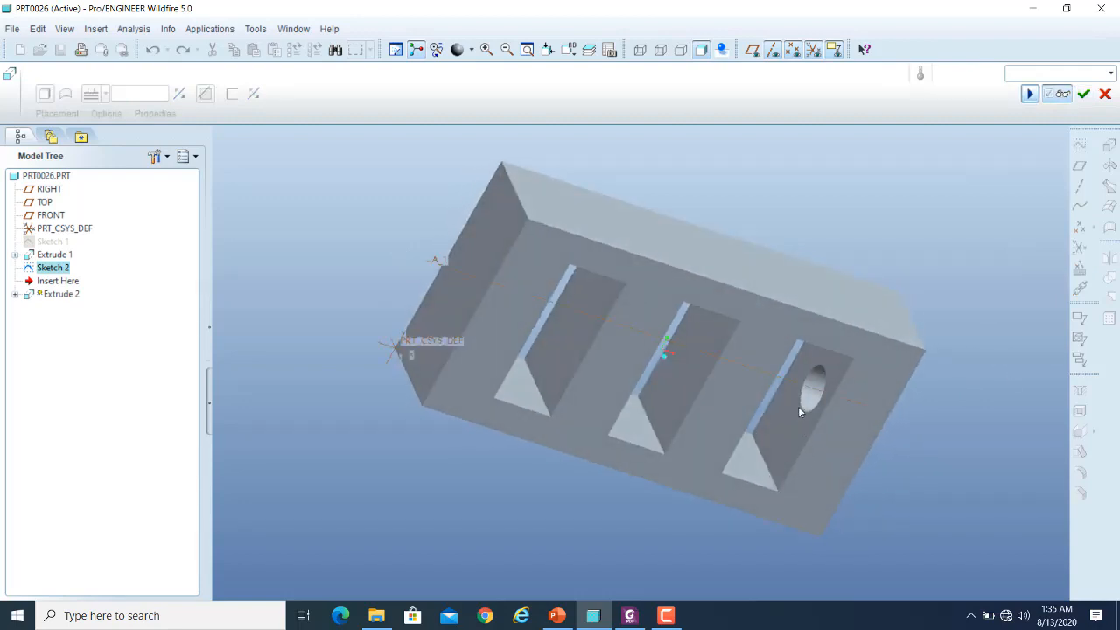
{"action": "mouse_move", "coordinate": [983, 340]}
{"action": "middle_mouse_down"}
{"action": "mouse_move", "coordinate": [930, 312]}
{"action": "mouse_move", "coordinate": [986, 332]}
{"action": "middle_mouse_up"}
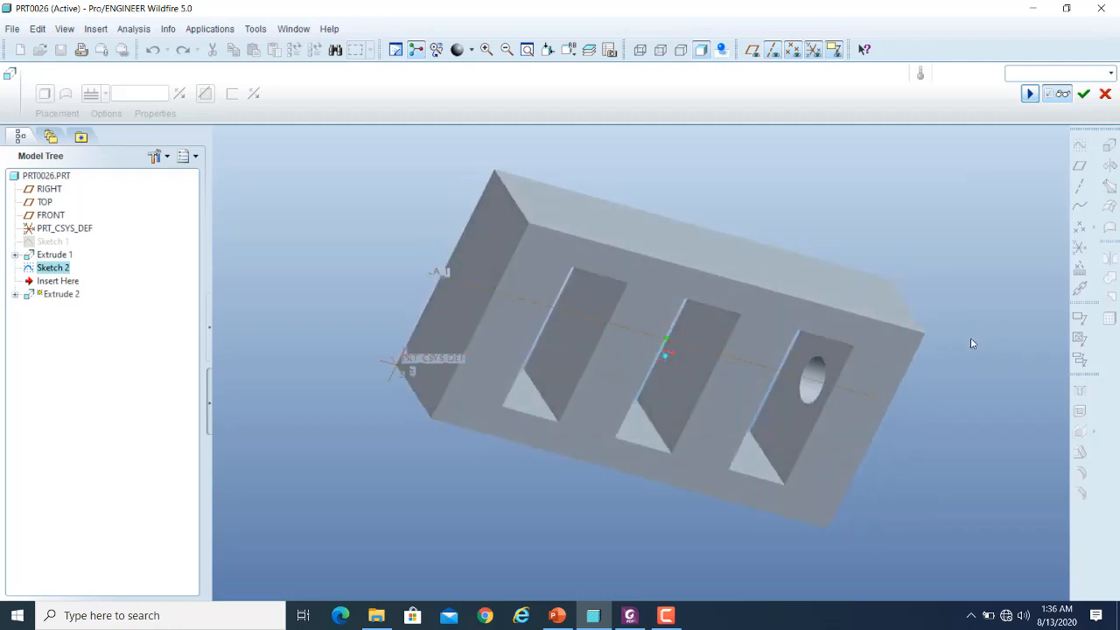
{"action": "middle_click_drag", "start_coordinate": [994, 309], "coordinate": [794, 374]}
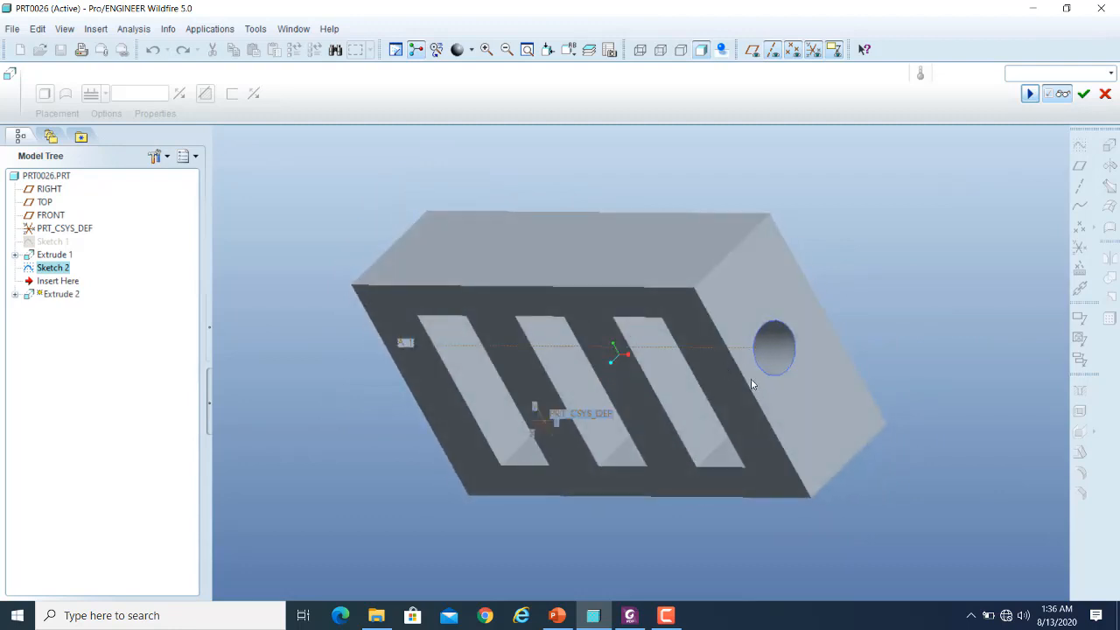
{"action": "scroll", "coordinate": [816, 339], "scroll_direction": "up", "scroll_amount": 1}
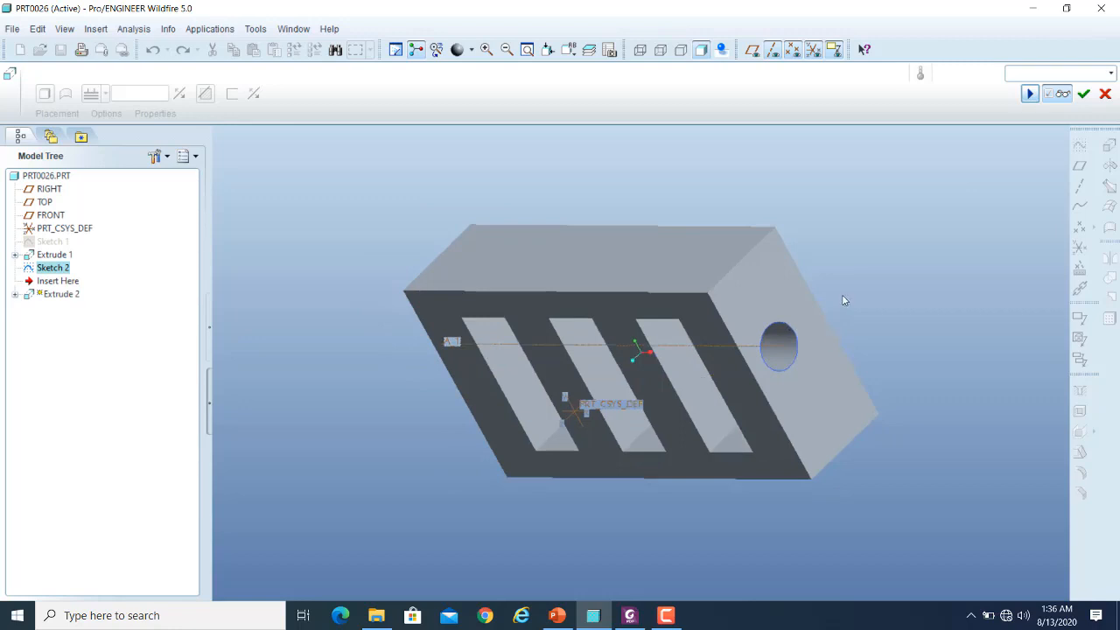
- Set the circular cut's depth option to through all surfaces and preview the hole running through the whole block
{"action": "mouse_move", "coordinate": [845, 300]}
{"action": "middle_mouse_down"}
{"action": "mouse_move", "coordinate": [928, 234]}
{"action": "mouse_move", "coordinate": [927, 264]}
{"action": "mouse_move", "coordinate": [862, 282]}
{"action": "mouse_move", "coordinate": [846, 305]}
{"action": "middle_mouse_up"}
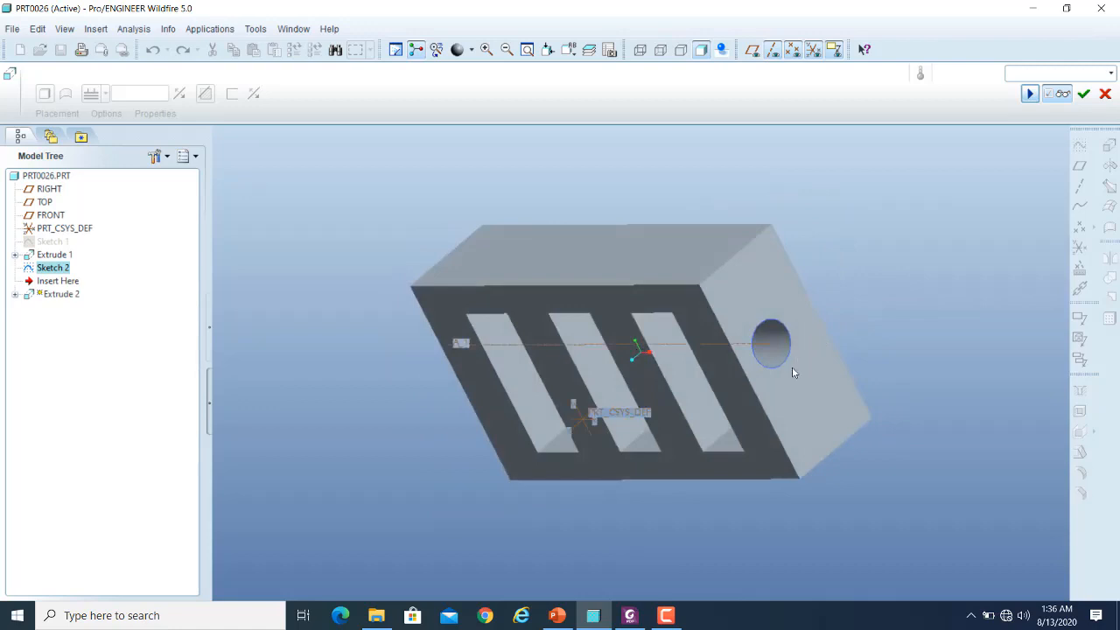
{"action": "left_click", "coordinate": [1060, 97]}
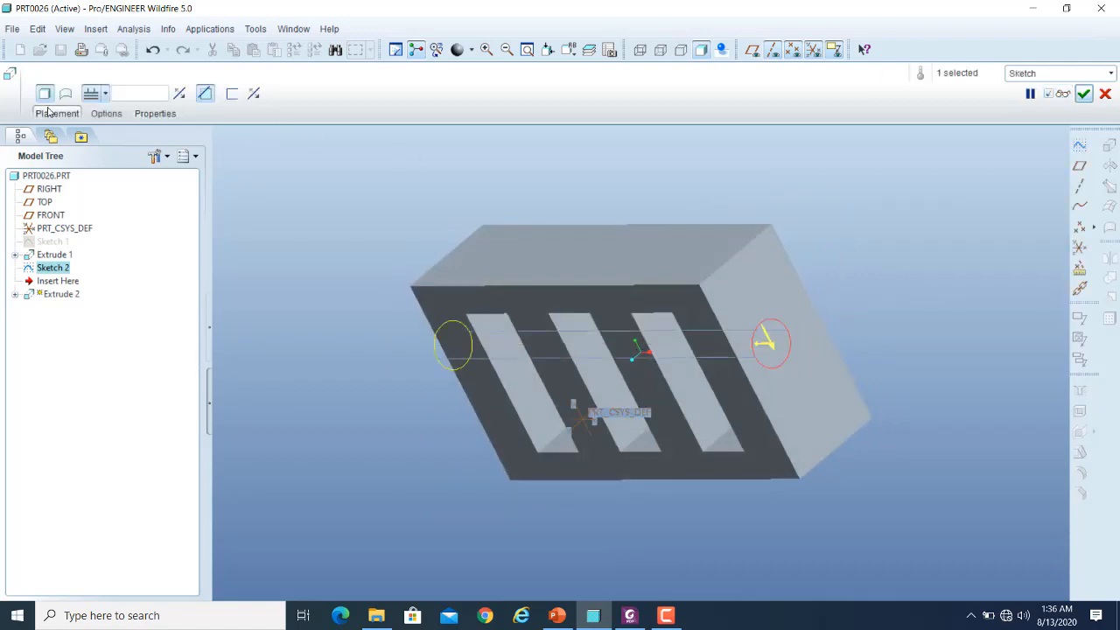
{"action": "left_click", "coordinate": [105, 93]}
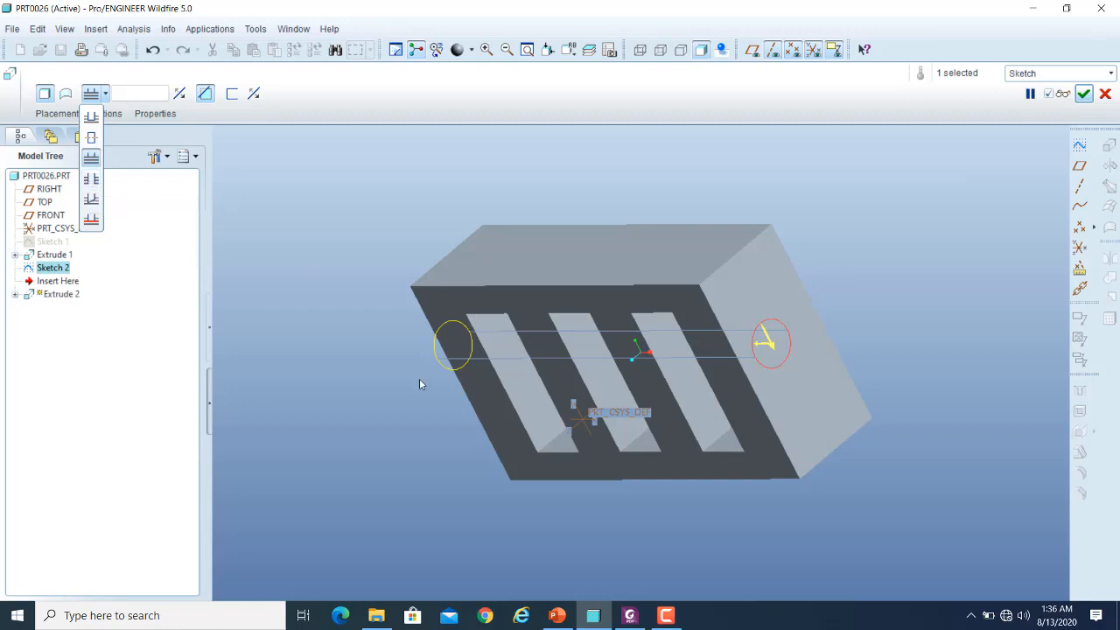
{"action": "left_click", "coordinate": [898, 368]}
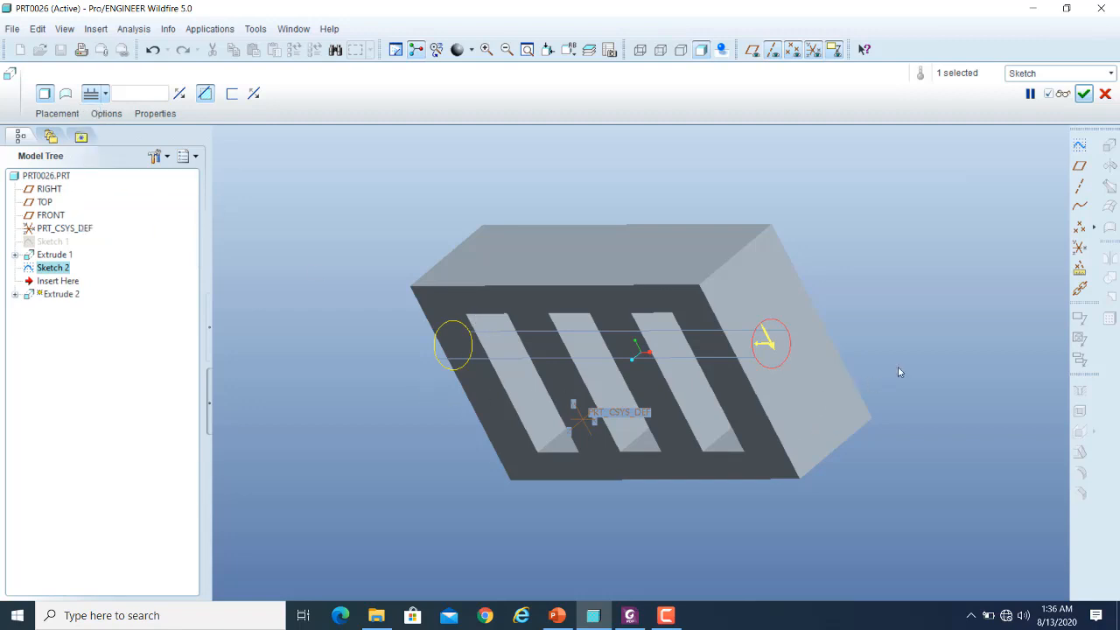
{"action": "middle_click_drag", "start_coordinate": [907, 325], "coordinate": [794, 417]}
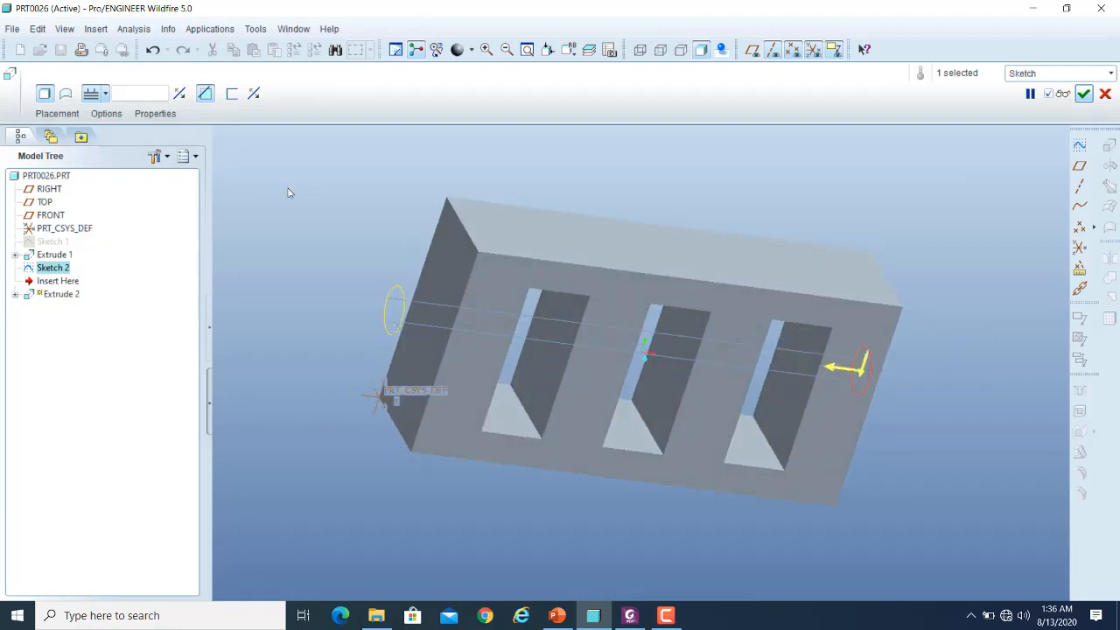
{"action": "left_click", "coordinate": [104, 93]}
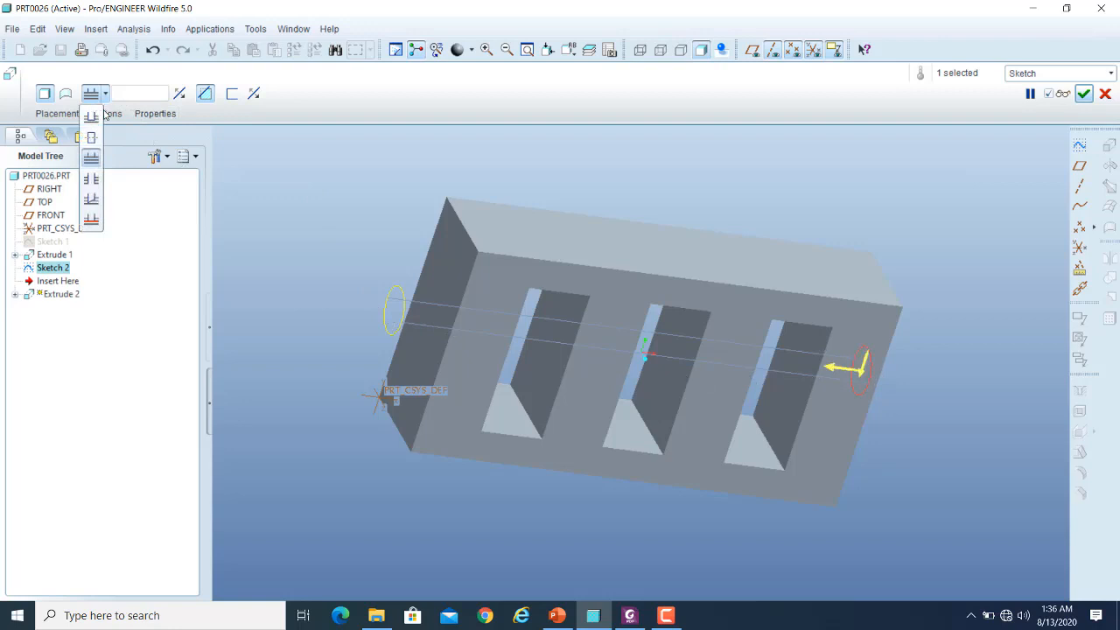
{"action": "left_click", "coordinate": [91, 180]}
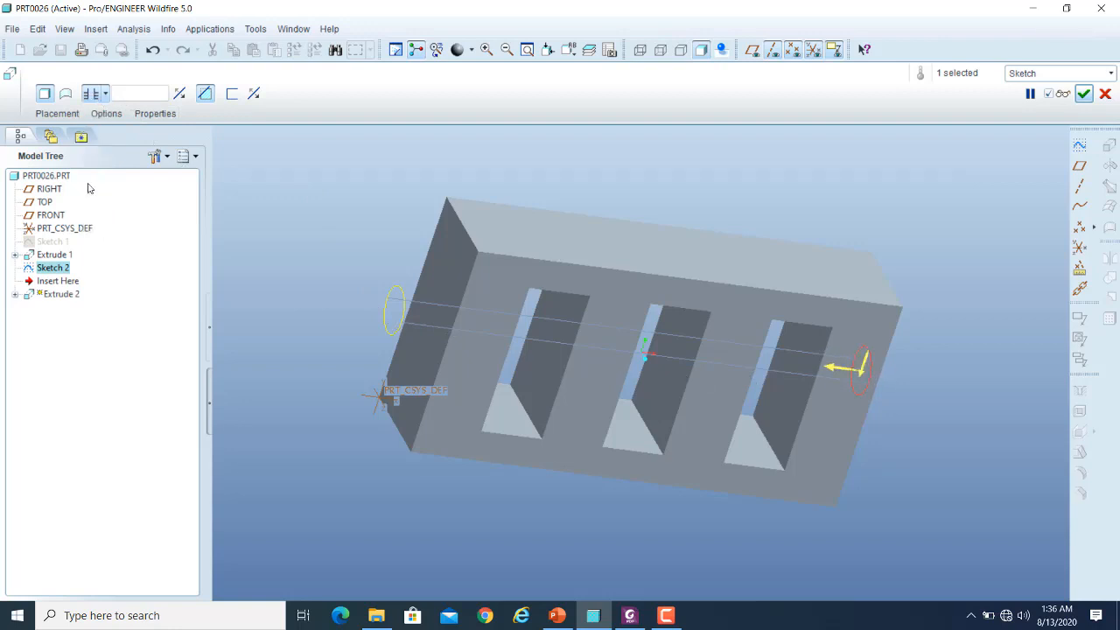
{"action": "left_click", "coordinate": [1062, 94]}
{"action": "middle_click_drag", "start_coordinate": [986, 315], "coordinate": [938, 295]}
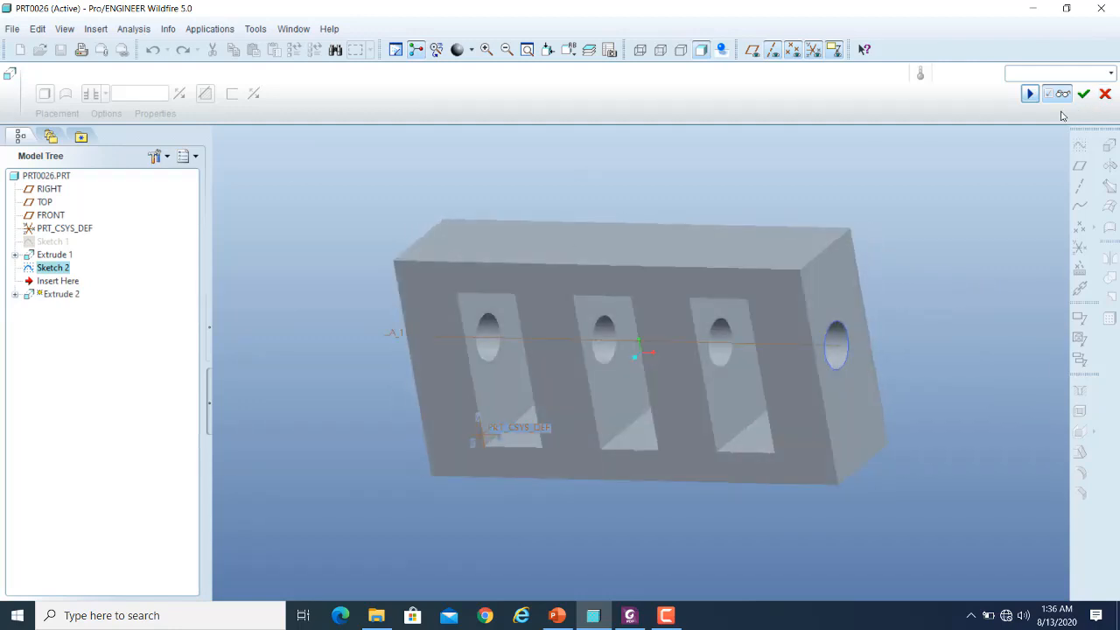
{"action": "left_click", "coordinate": [1030, 94]}
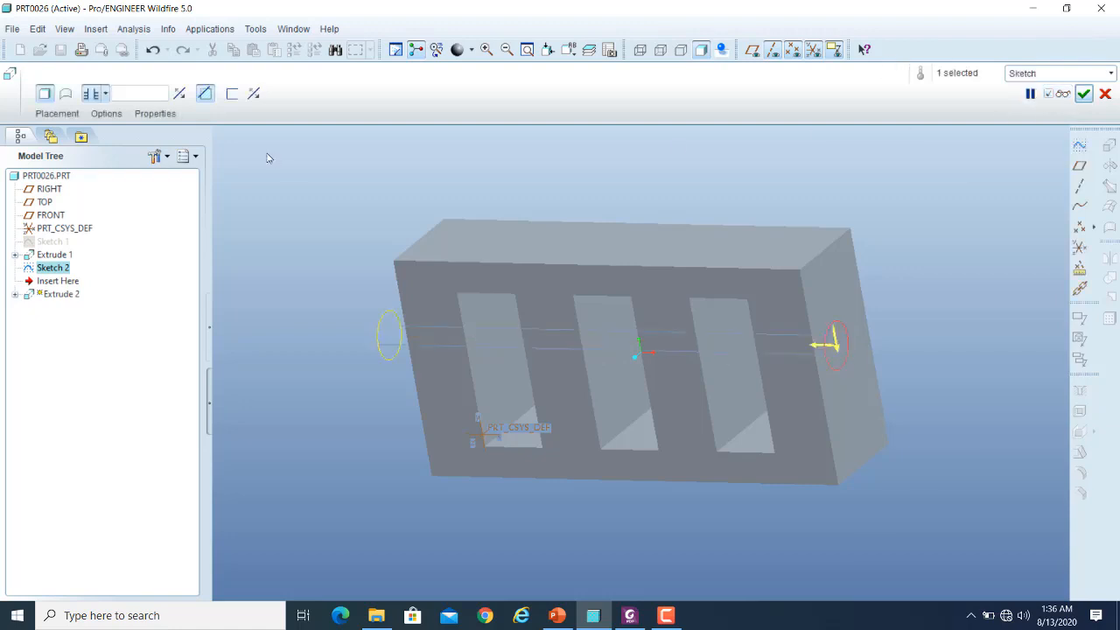
- Set the cut's depth to intersect a selected surface, using the far wall of the opening nearest the circle, and preview it from several angles
{"action": "left_click", "coordinate": [106, 95]}
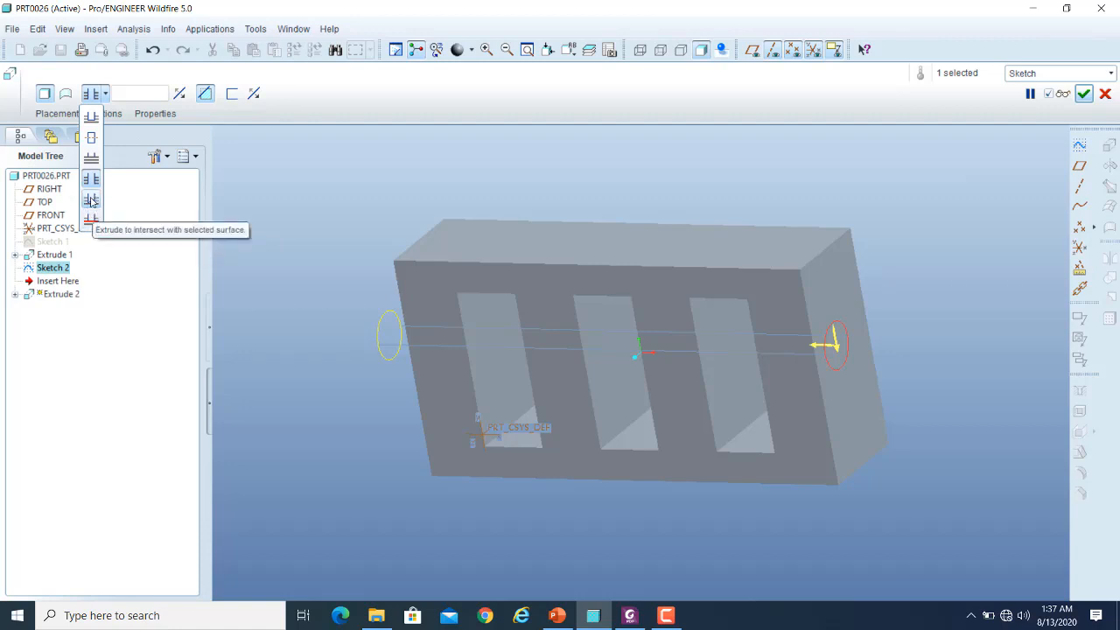
{"action": "left_click", "coordinate": [91, 201]}
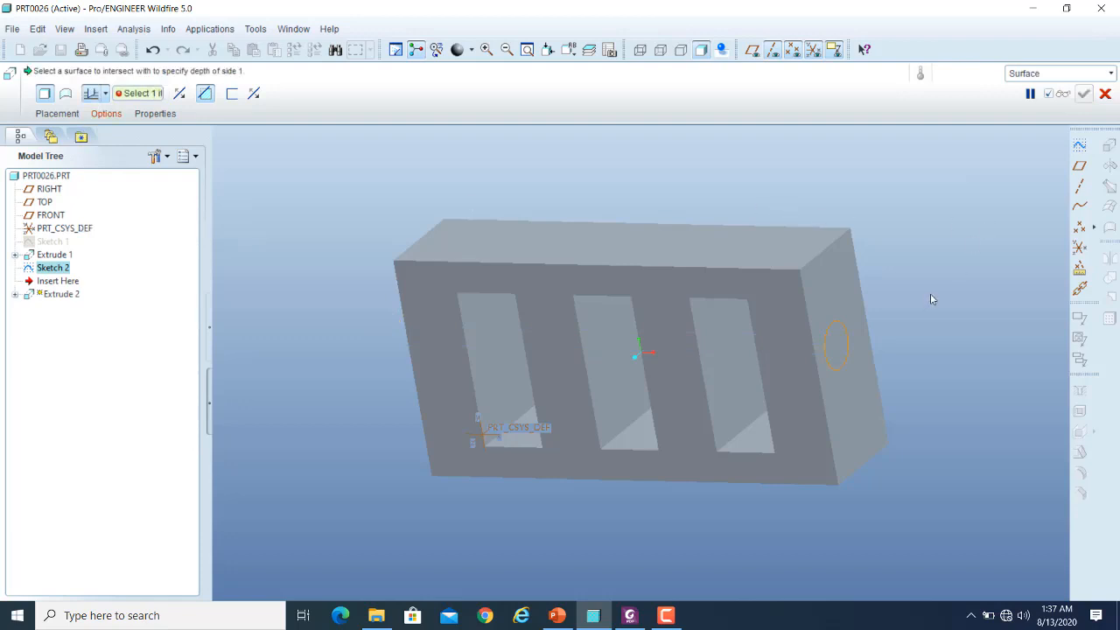
{"action": "left_click", "coordinate": [726, 363]}
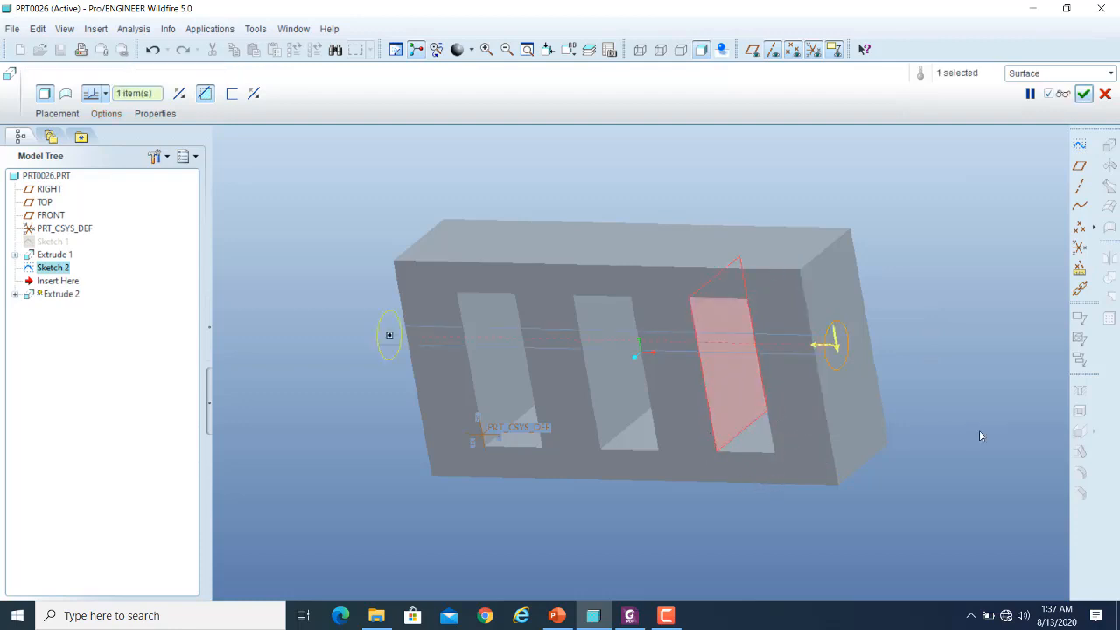
{"action": "middle_click_drag", "start_coordinate": [943, 394], "coordinate": [779, 463]}
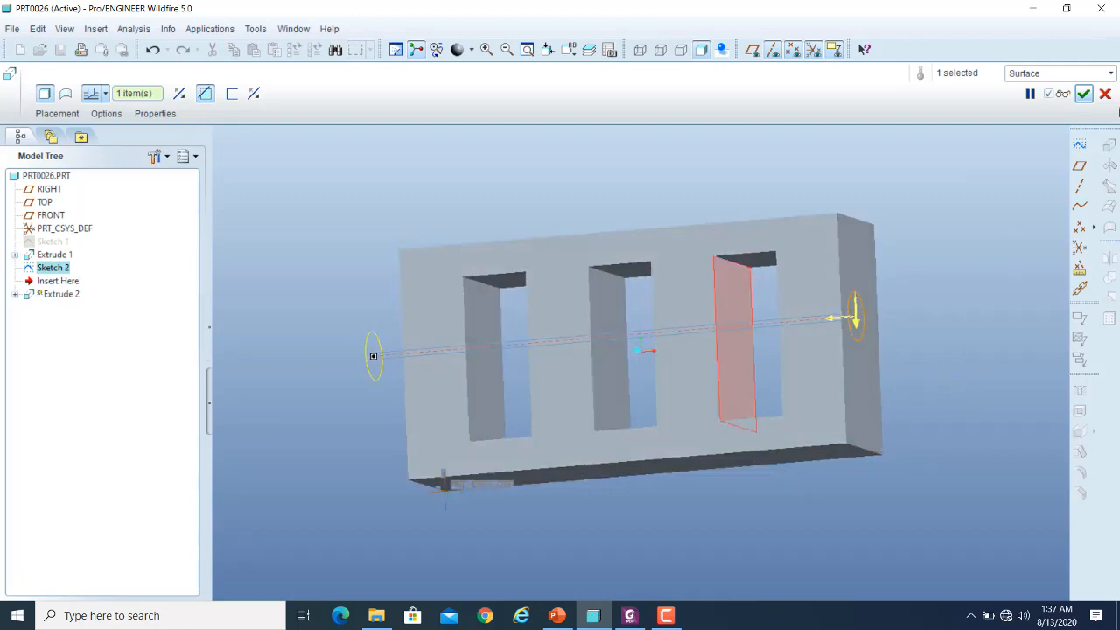
{"action": "left_click", "coordinate": [1083, 94]}
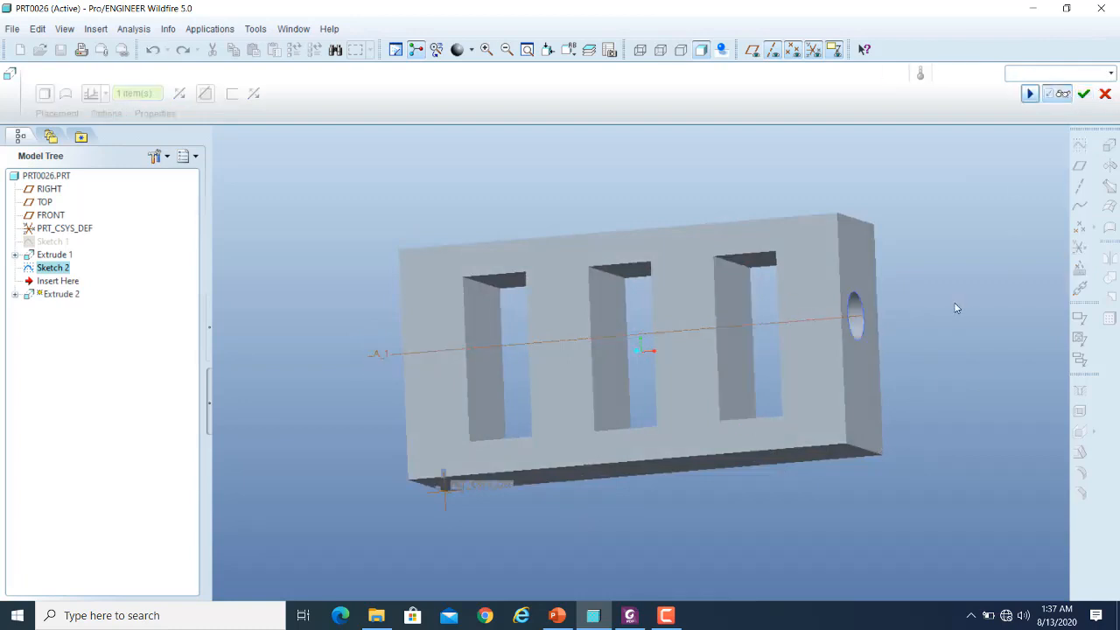
{"action": "mouse_move", "coordinate": [956, 309]}
{"action": "middle_mouse_down"}
{"action": "mouse_move", "coordinate": [940, 298]}
{"action": "mouse_move", "coordinate": [977, 310]}
{"action": "middle_mouse_up"}
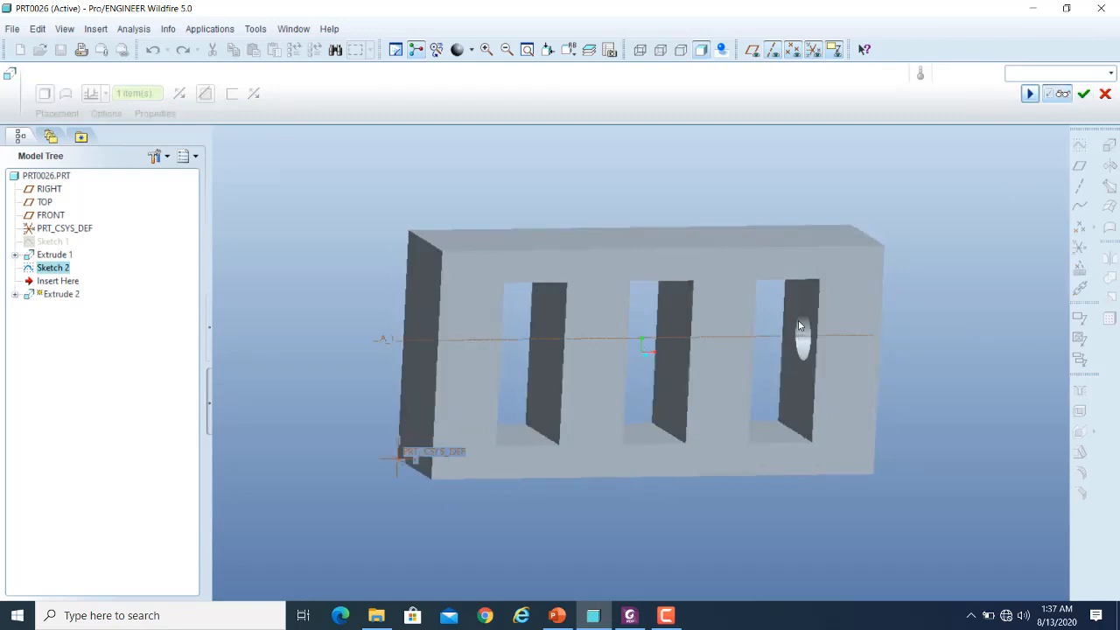
{"action": "middle_click_drag", "start_coordinate": [932, 361], "coordinate": [757, 370]}
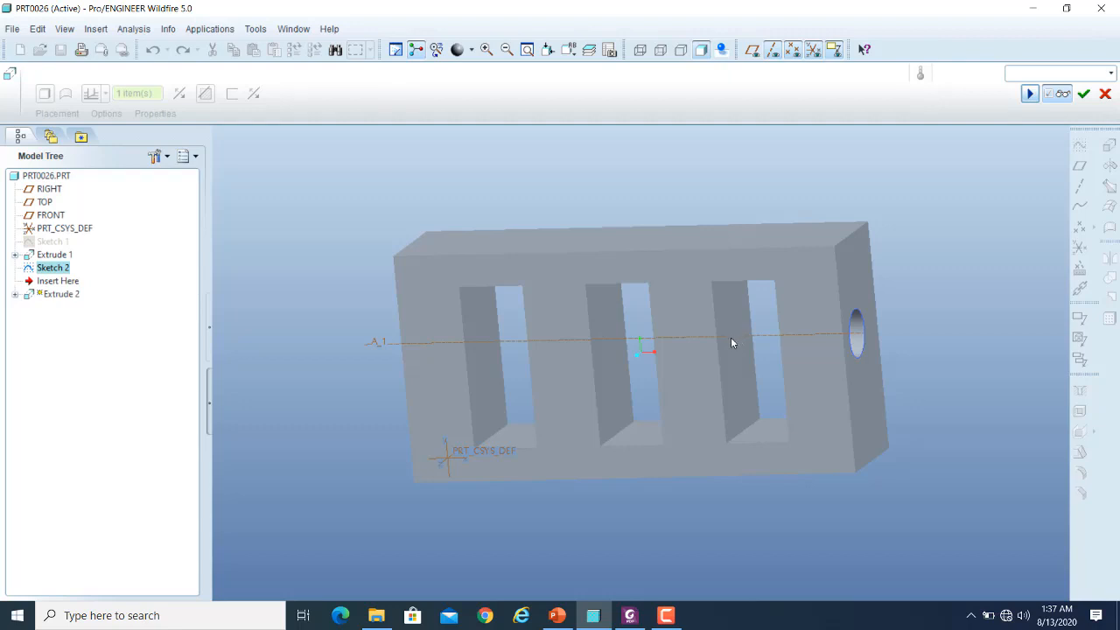
{"action": "middle_click_drag", "start_coordinate": [690, 454], "coordinate": [642, 350]}
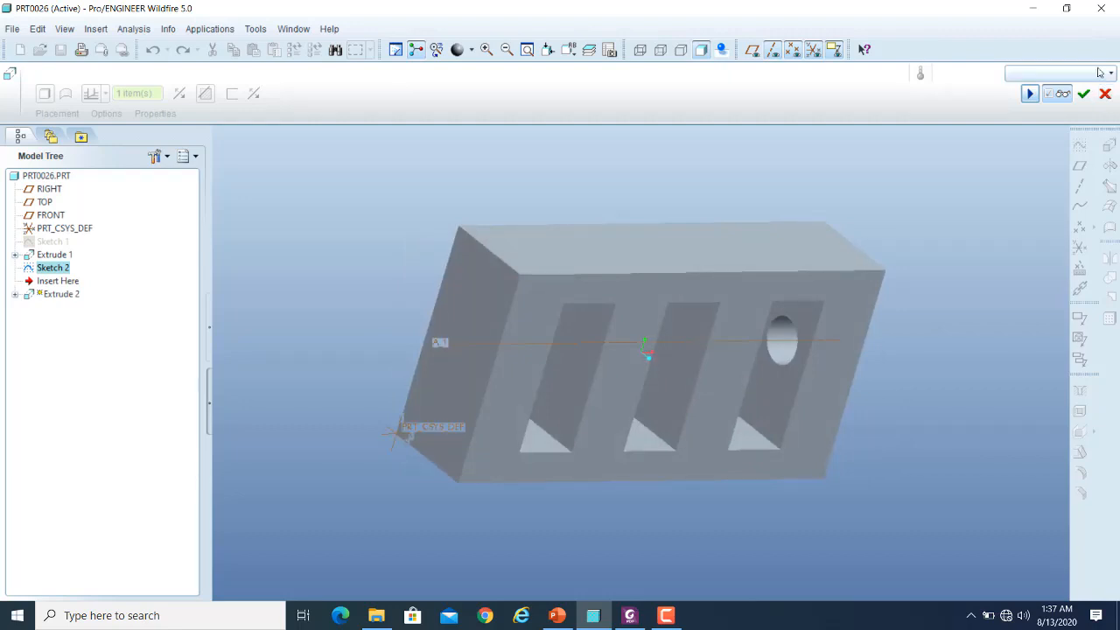
- Use the middle opening's wall nearer the circle as the surface the cut must intersect, and preview the hole
{"action": "left_click", "coordinate": [1029, 93]}
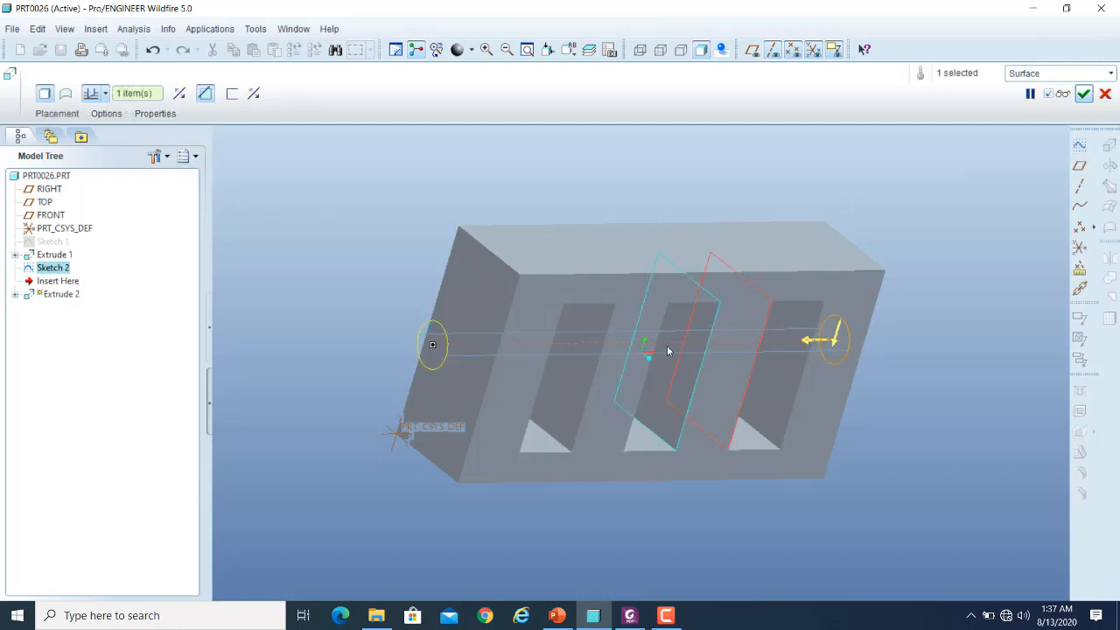
{"action": "left_click", "coordinate": [677, 328]}
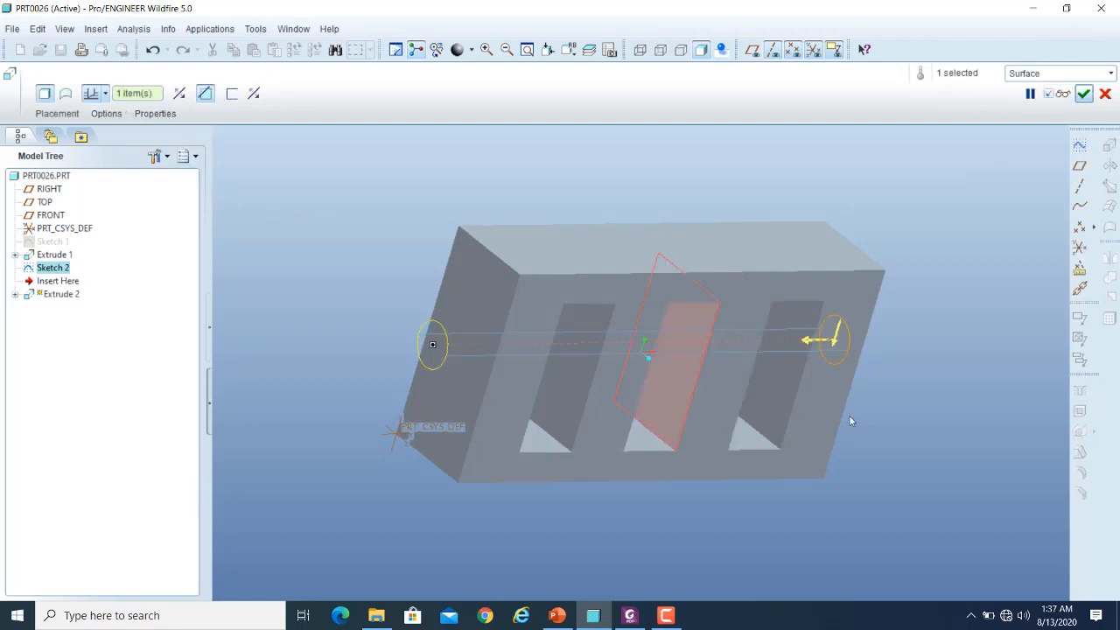
{"action": "middle_click_drag", "start_coordinate": [883, 440], "coordinate": [864, 424]}
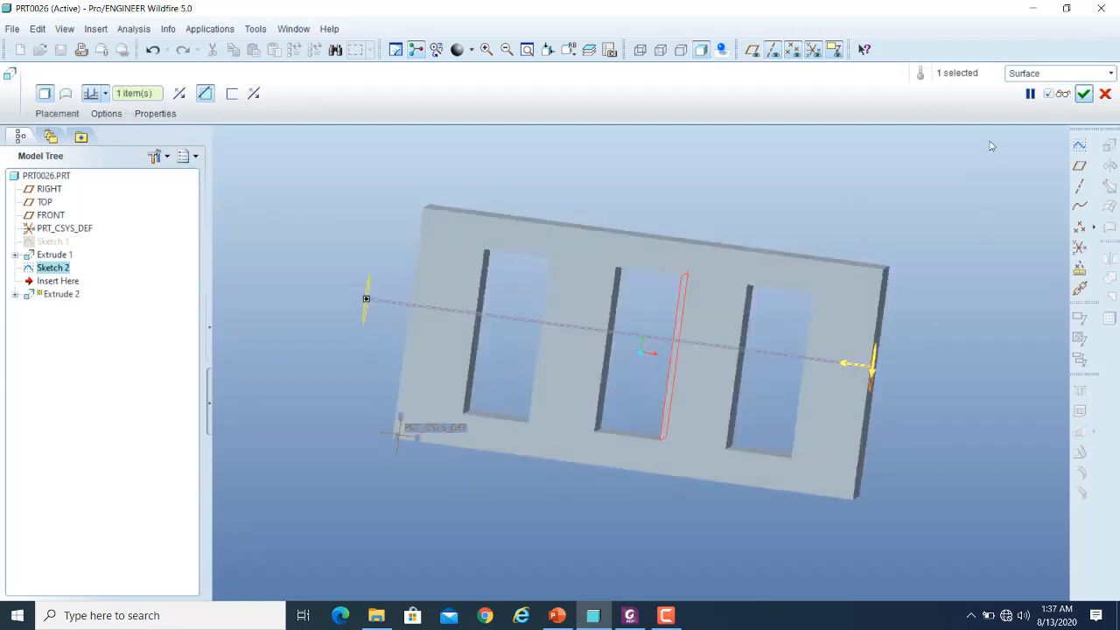
{"action": "left_click", "coordinate": [1068, 95]}
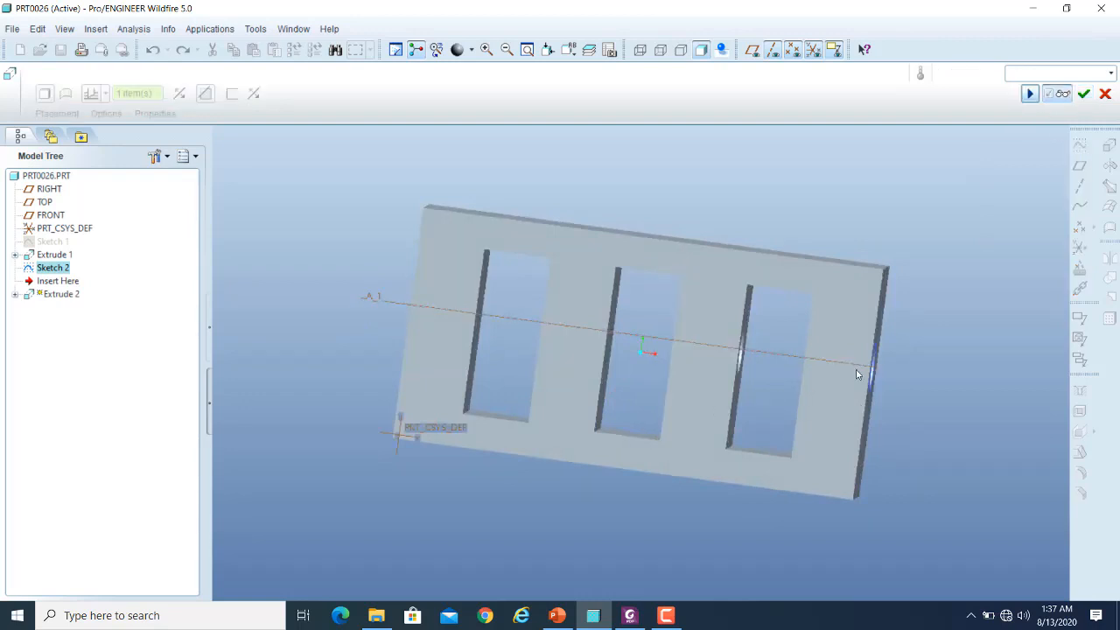
{"action": "middle_click_drag", "start_coordinate": [857, 371], "coordinate": [827, 418]}
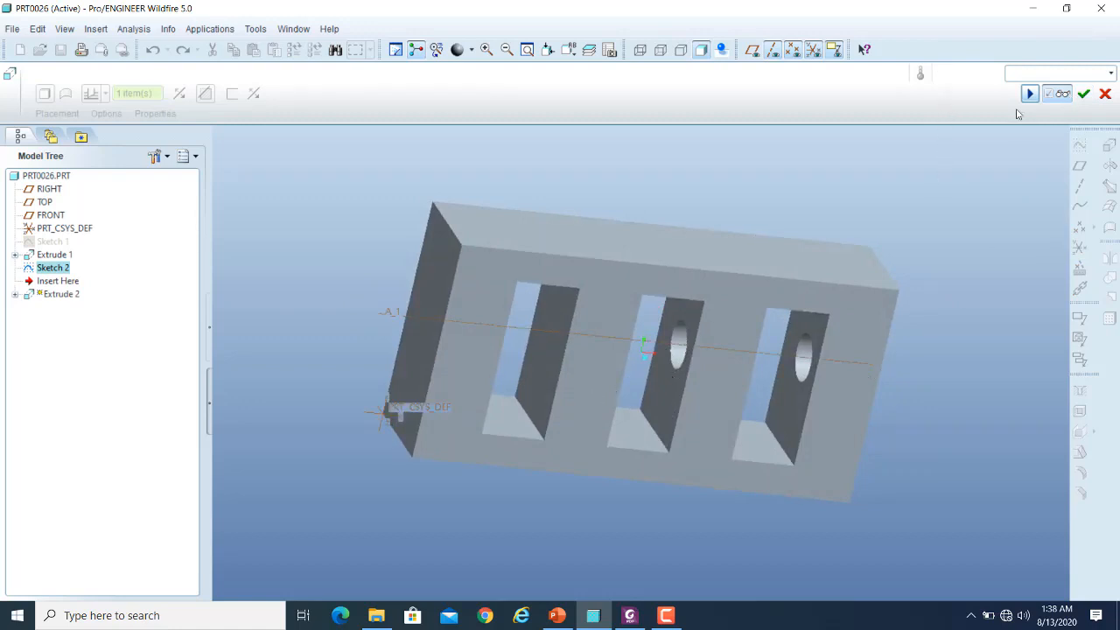
{"action": "left_click", "coordinate": [1062, 95]}
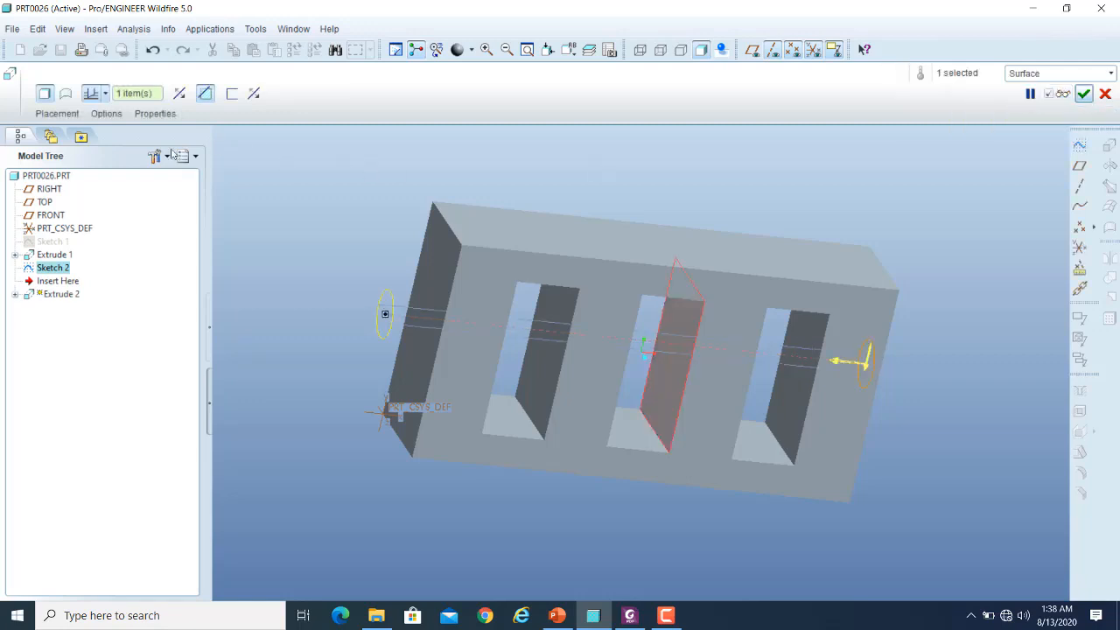
- Switch the cut's depth to a selected reference and choose the vertical edge of the farthest opening on the side facing the circle
{"action": "left_click", "coordinate": [106, 94]}
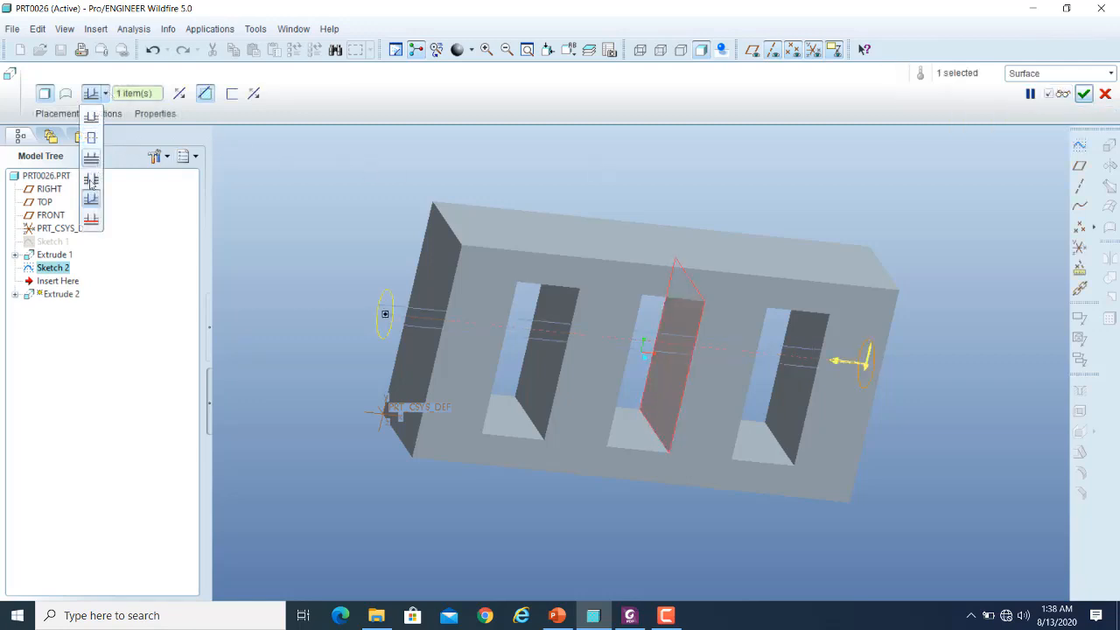
{"action": "left_click", "coordinate": [91, 220]}
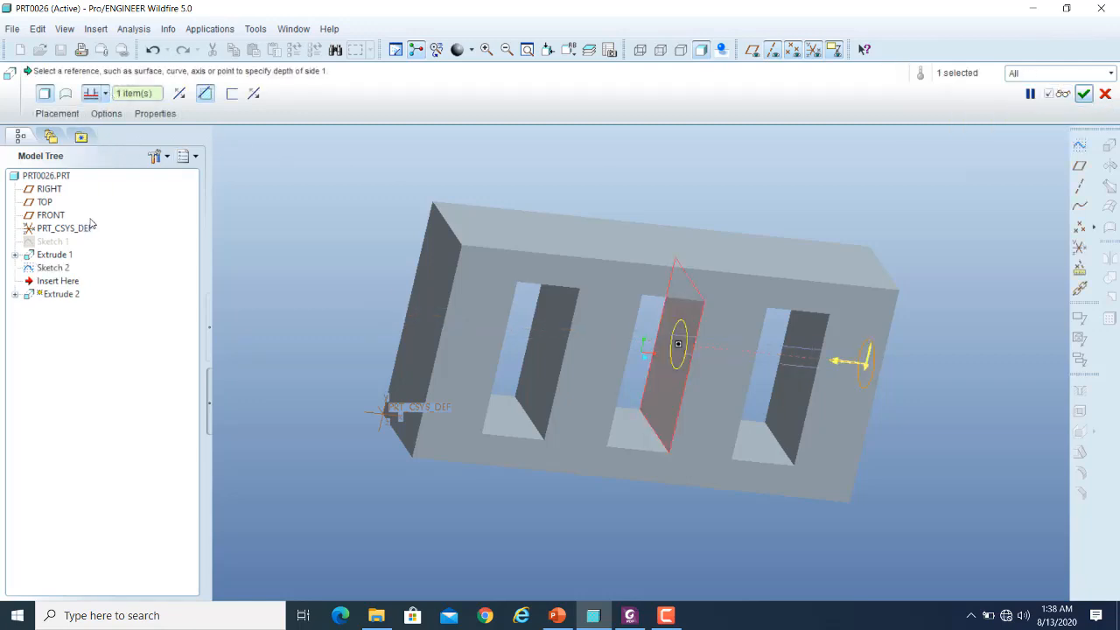
{"action": "middle_click_drag", "start_coordinate": [918, 225], "coordinate": [869, 202]}
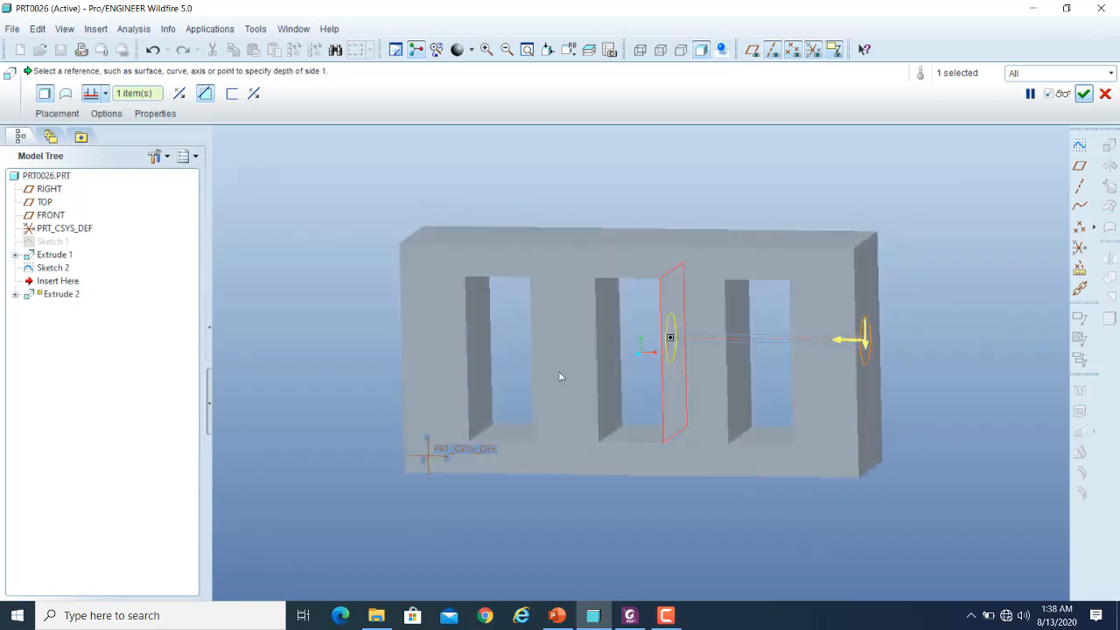
{"action": "left_click", "coordinate": [530, 322]}
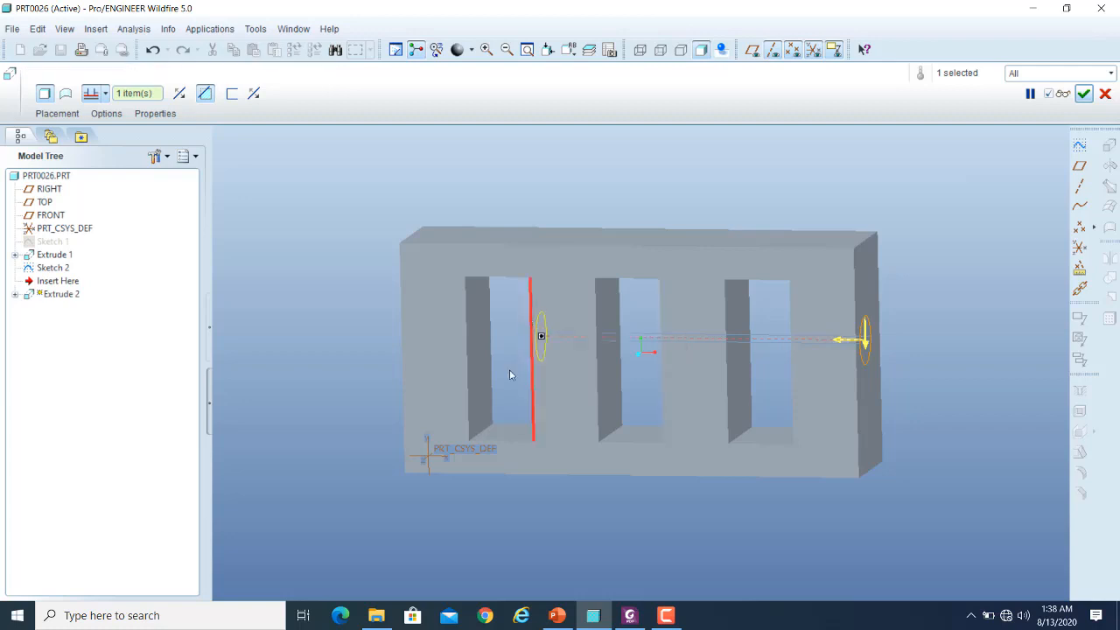
{"action": "middle_click_drag", "start_coordinate": [501, 429], "coordinate": [613, 457]}
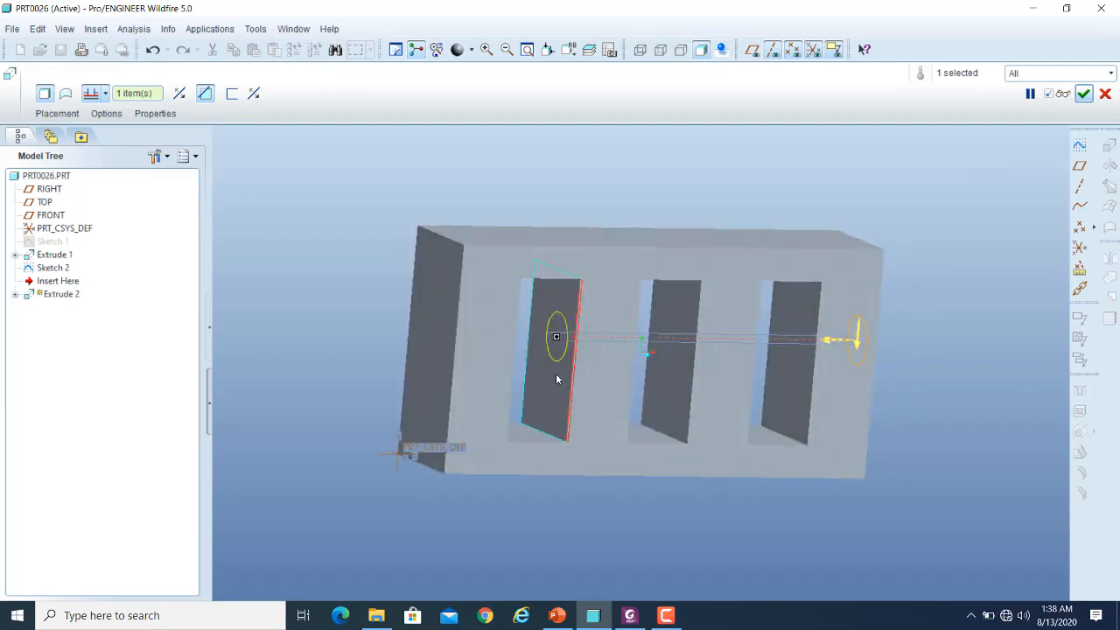
{"action": "middle_click_drag", "start_coordinate": [683, 530], "coordinate": [642, 517]}
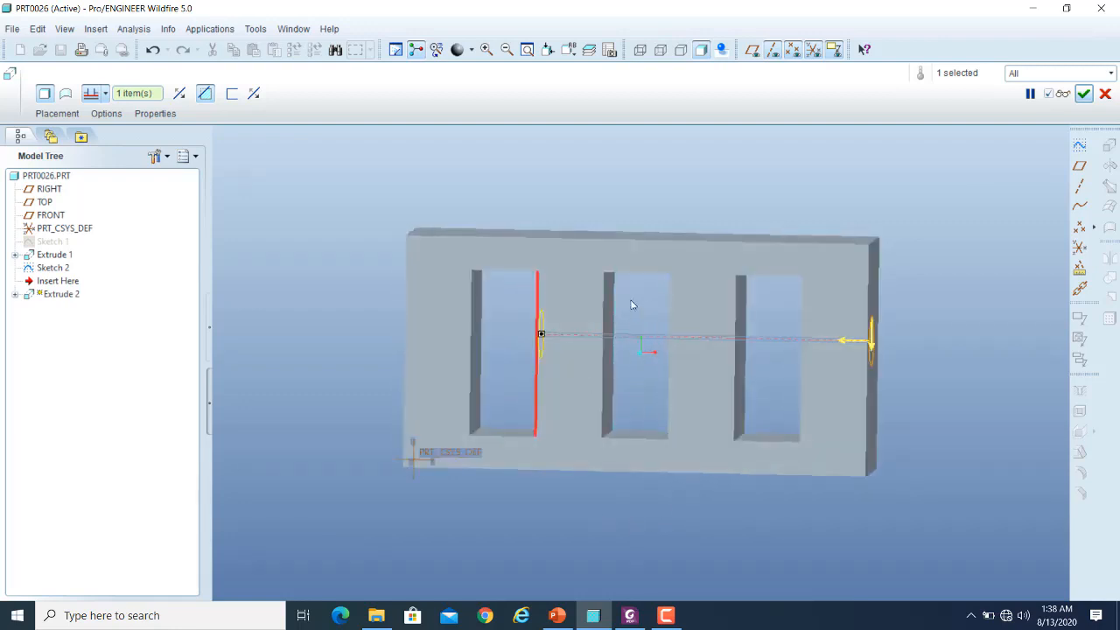
- Try the middle opening's upper corner as depth reference, replace it with the farthest opening's upper corner nearer the circle, and preview the cut
{"action": "scroll", "coordinate": [611, 289], "scroll_direction": "up", "scroll_amount": 5}
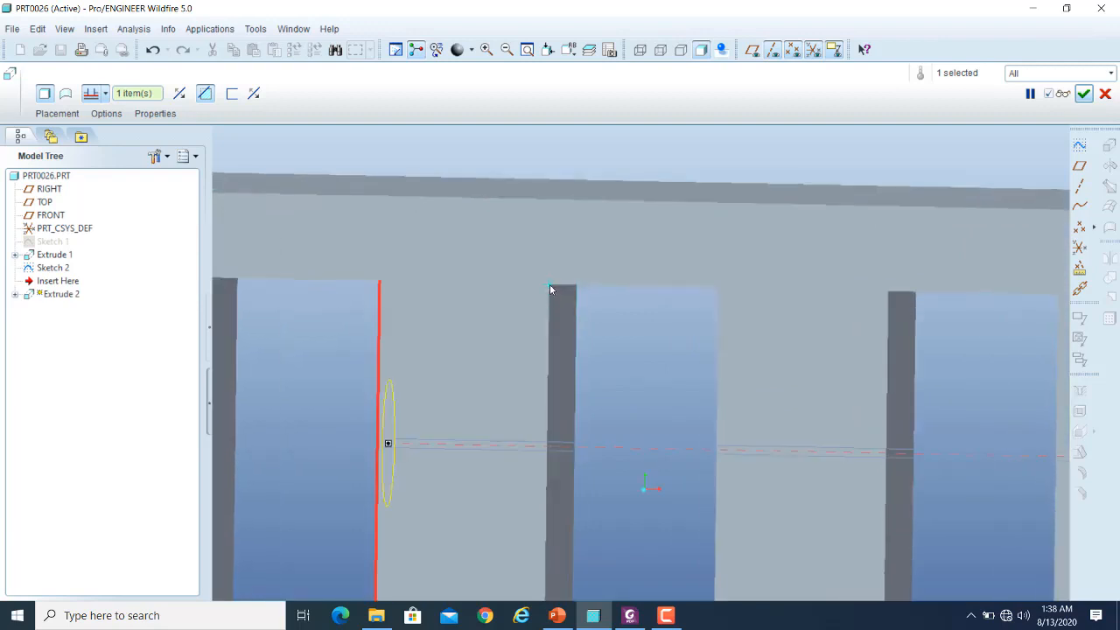
{"action": "left_click", "coordinate": [551, 289]}
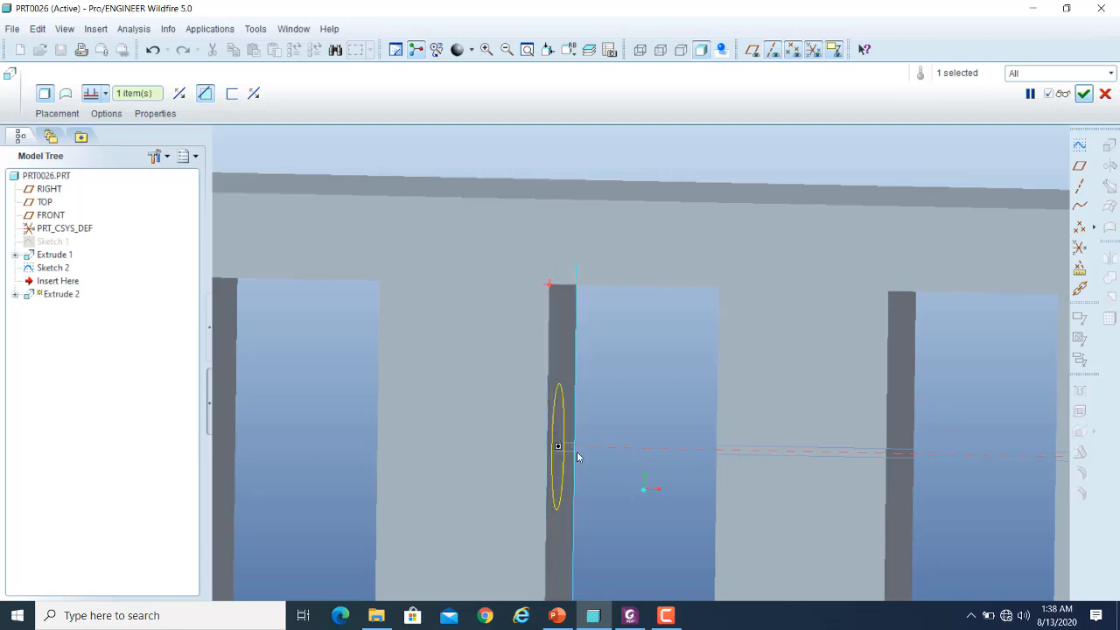
{"action": "scroll", "coordinate": [612, 448], "scroll_direction": "up", "scroll_amount": 3}
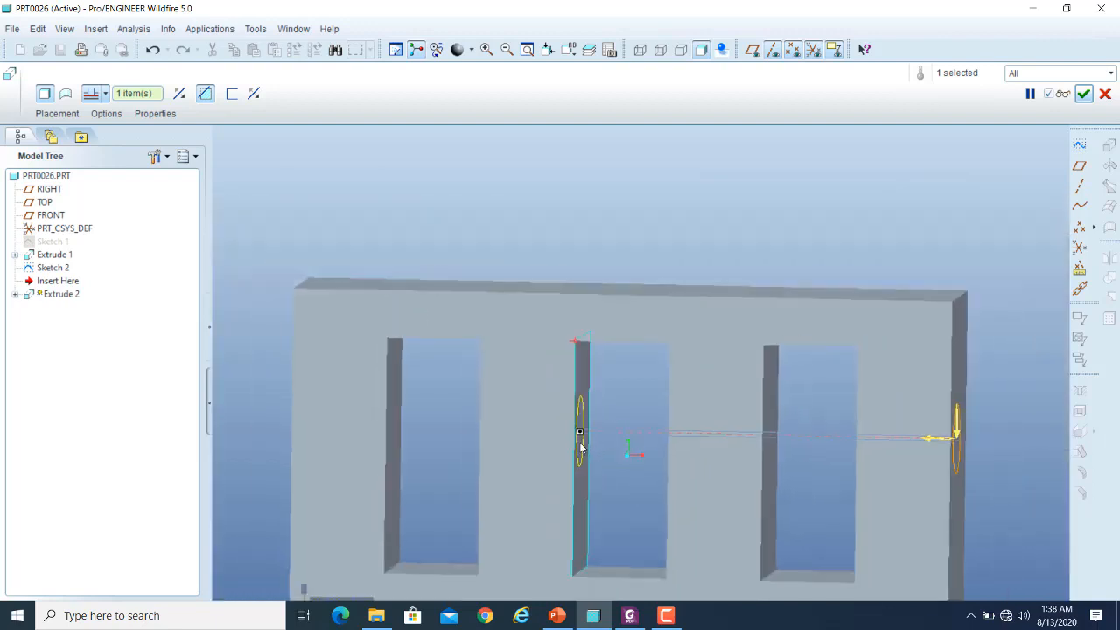
{"action": "left_click", "coordinate": [479, 341]}
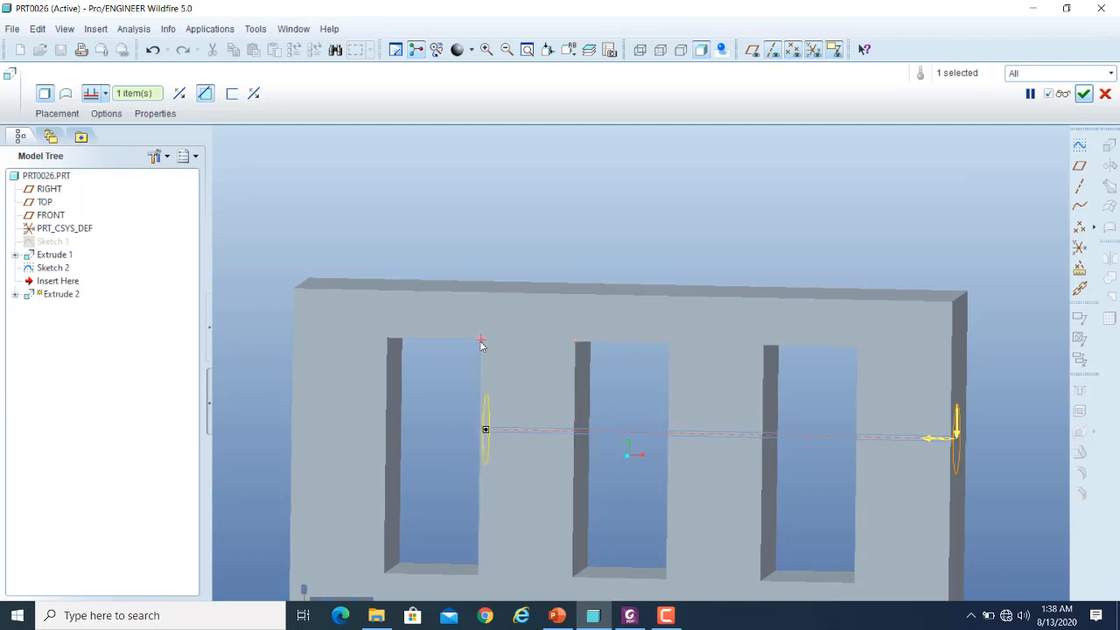
{"action": "left_click", "coordinate": [1061, 93]}
{"action": "middle_click_drag", "start_coordinate": [633, 286], "coordinate": [603, 455]}
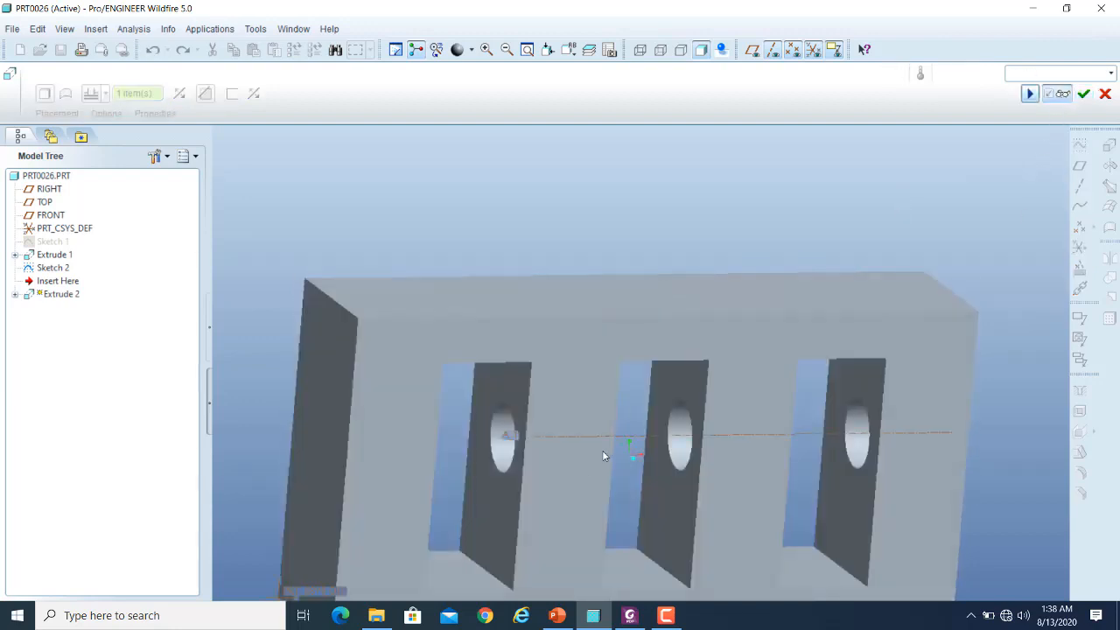
{"action": "scroll", "coordinate": [574, 306], "scroll_direction": "down", "scroll_amount": 3}
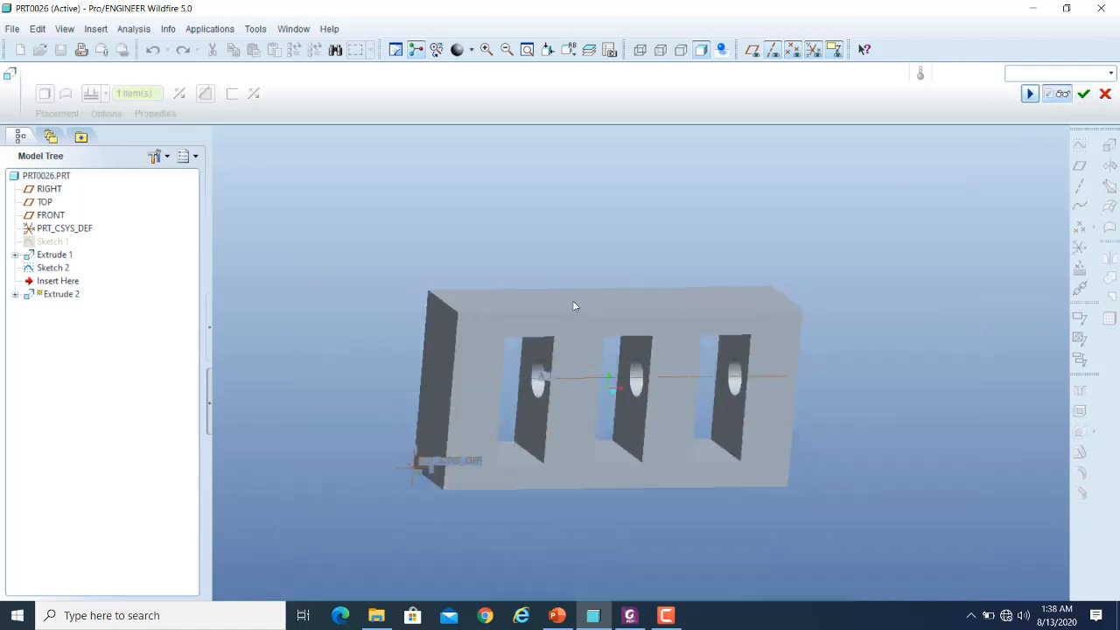
- Inspect the previewed cut from the circle's side, finish it, and deselect it
{"action": "middle_click_drag", "start_coordinate": [957, 365], "coordinate": [842, 395]}
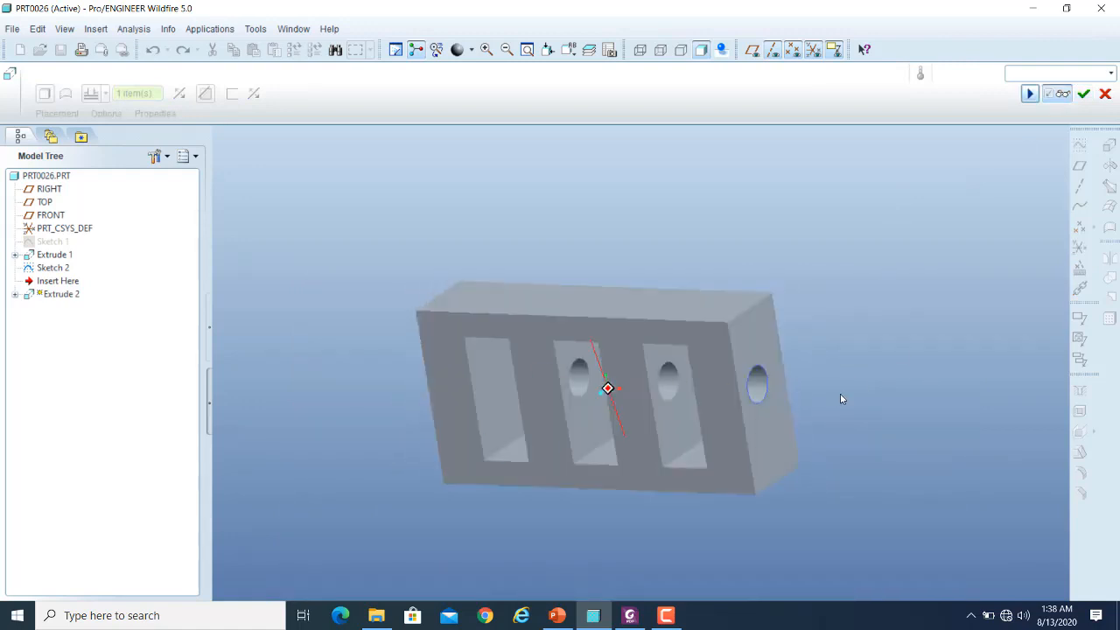
{"action": "left_click", "coordinate": [1061, 98]}
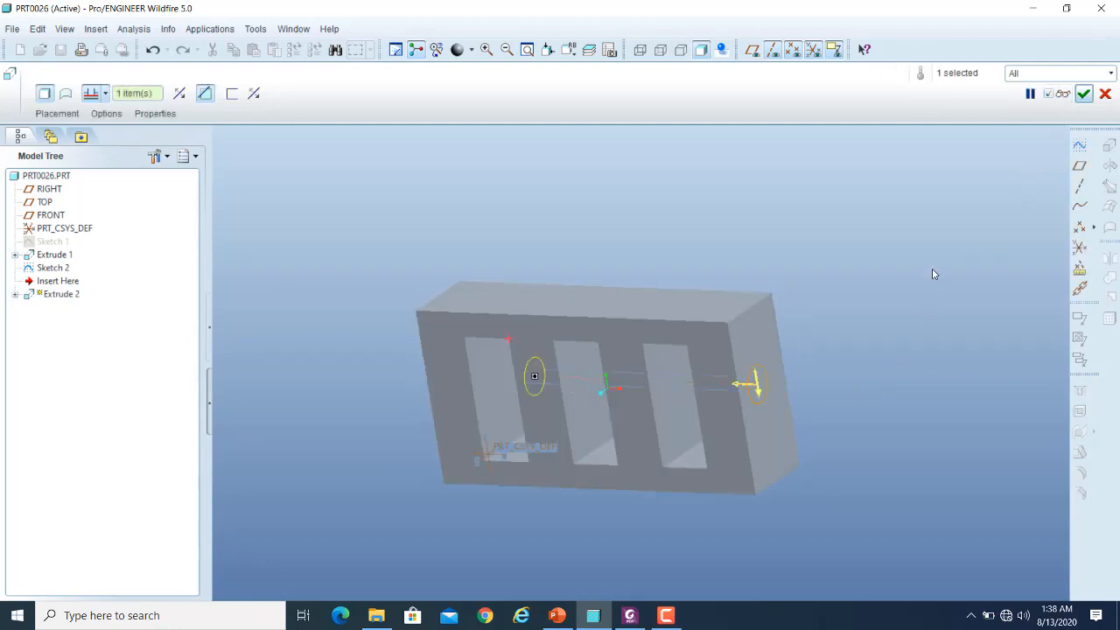
{"action": "left_click", "coordinate": [1083, 94]}
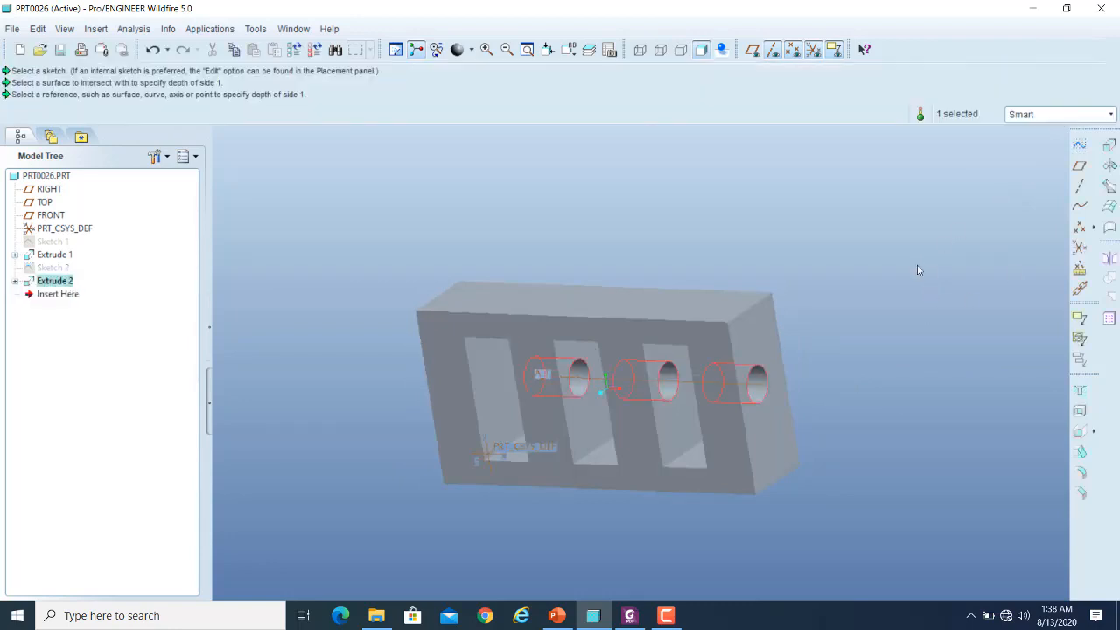
{"action": "left_click", "coordinate": [886, 337]}
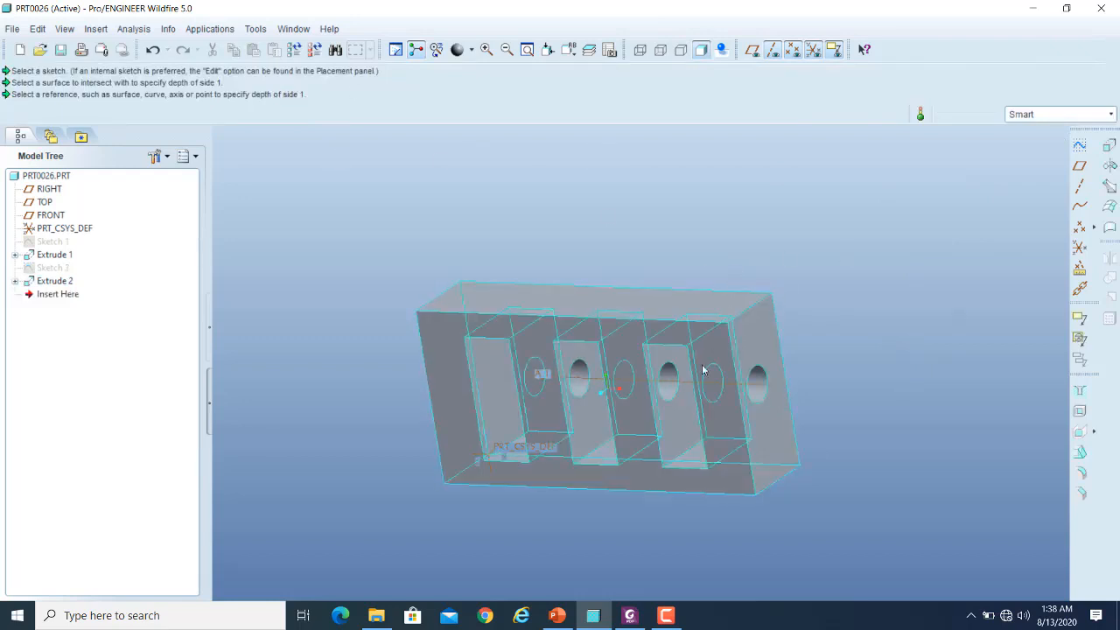
- Undo the extruded circular cut and its circle sketch, leaving only the block with three openings
{"action": "left_click", "coordinate": [153, 51]}
{"action": "left_click", "coordinate": [153, 51]}
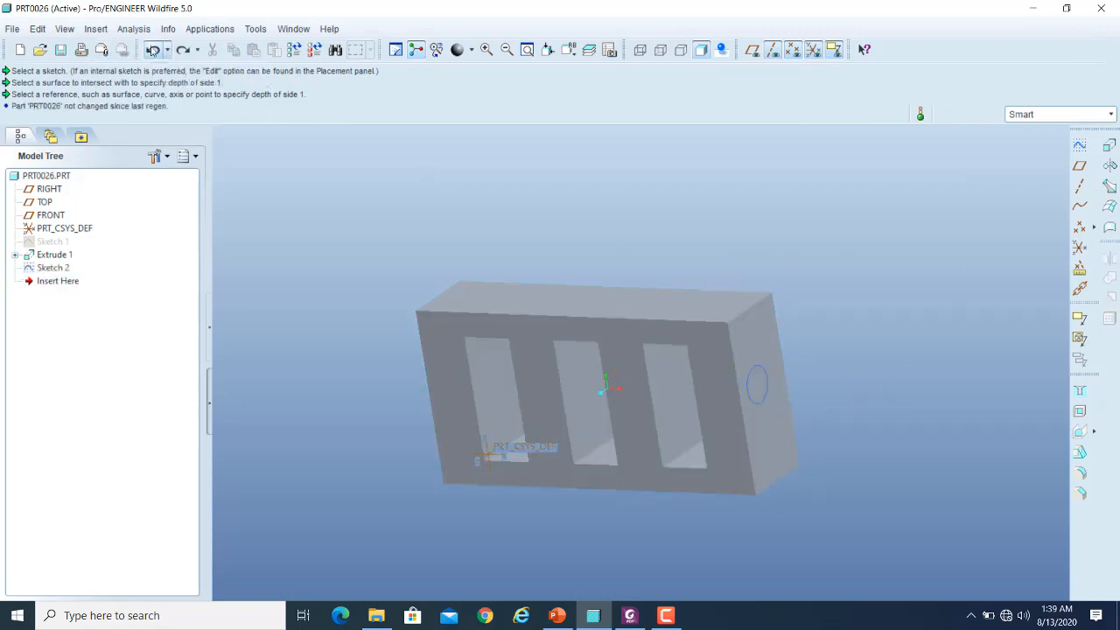
{"action": "left_click", "coordinate": [153, 51]}
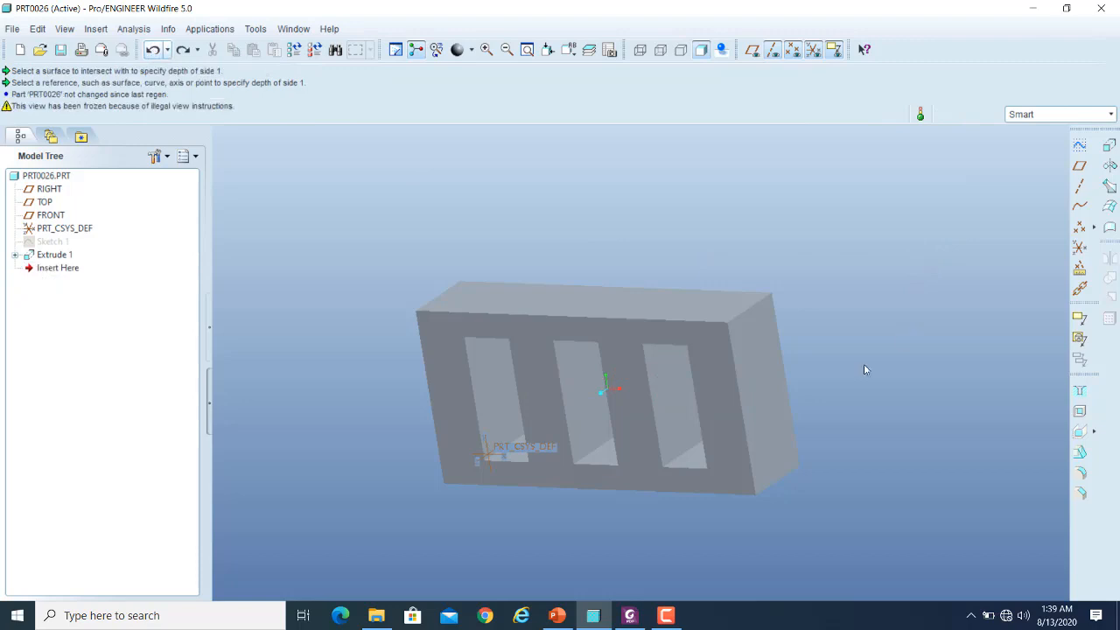
- Place a 30-diameter hole on the block's end face, offset about 55 from the front edge and 118 from the bottom edge
{"action": "left_click", "coordinate": [1080, 391]}
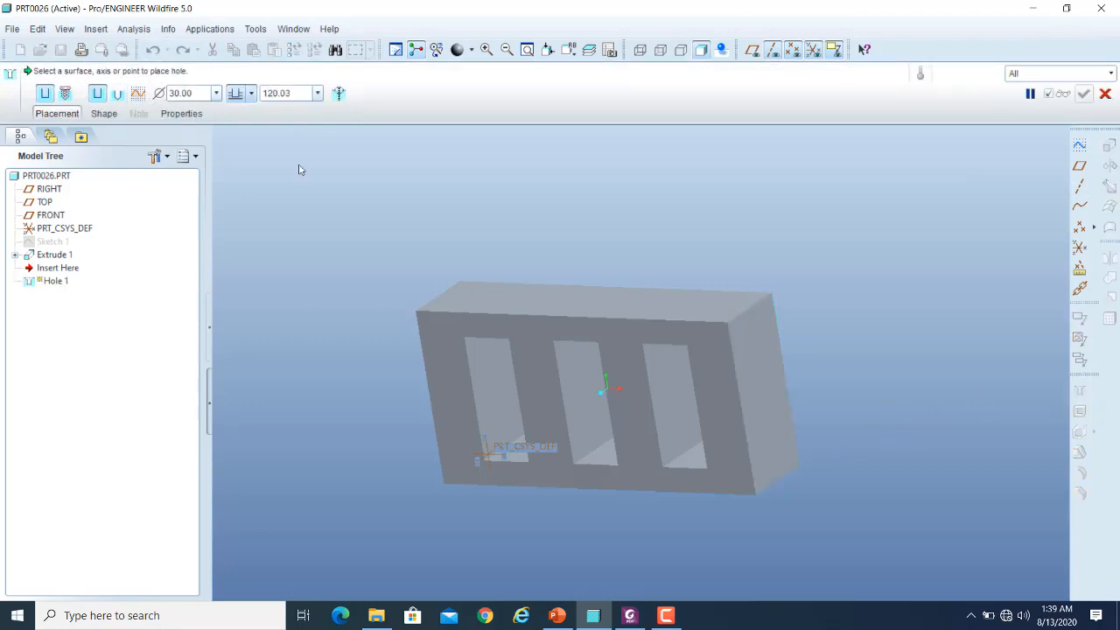
{"action": "left_click", "coordinate": [766, 386]}
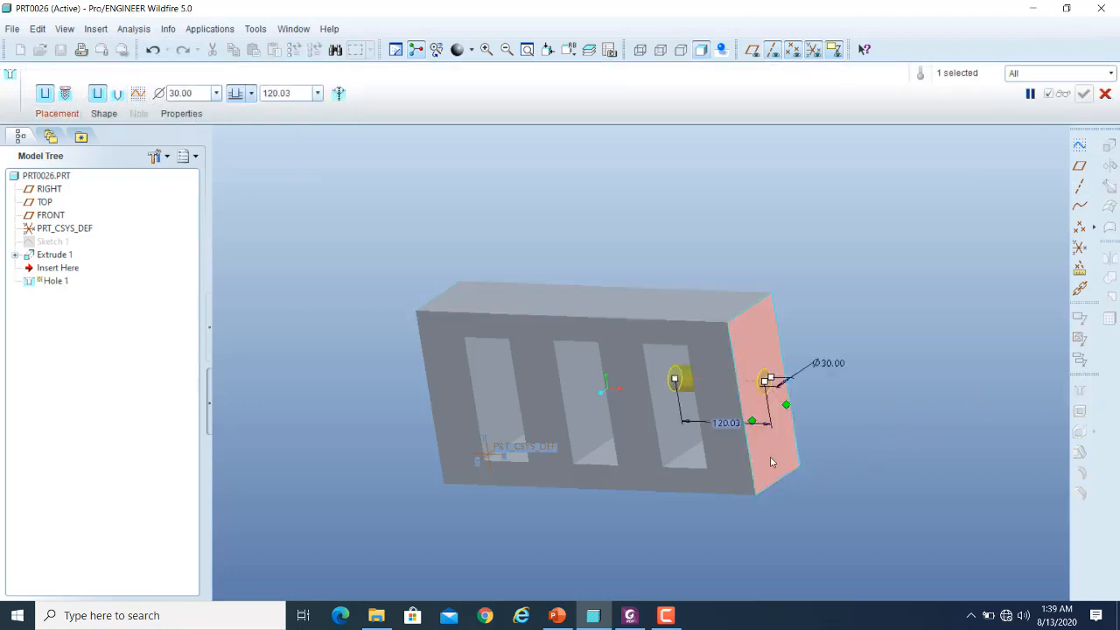
{"action": "left_click_drag", "start_coordinate": [752, 424], "coordinate": [750, 457]}
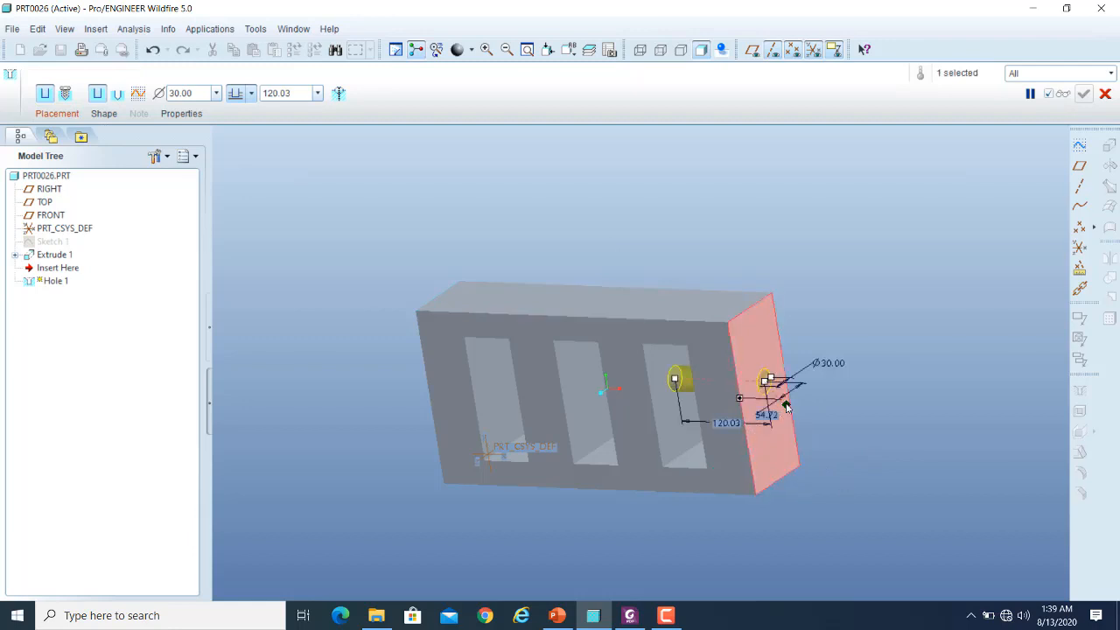
{"action": "left_click_drag", "start_coordinate": [787, 406], "coordinate": [780, 479]}
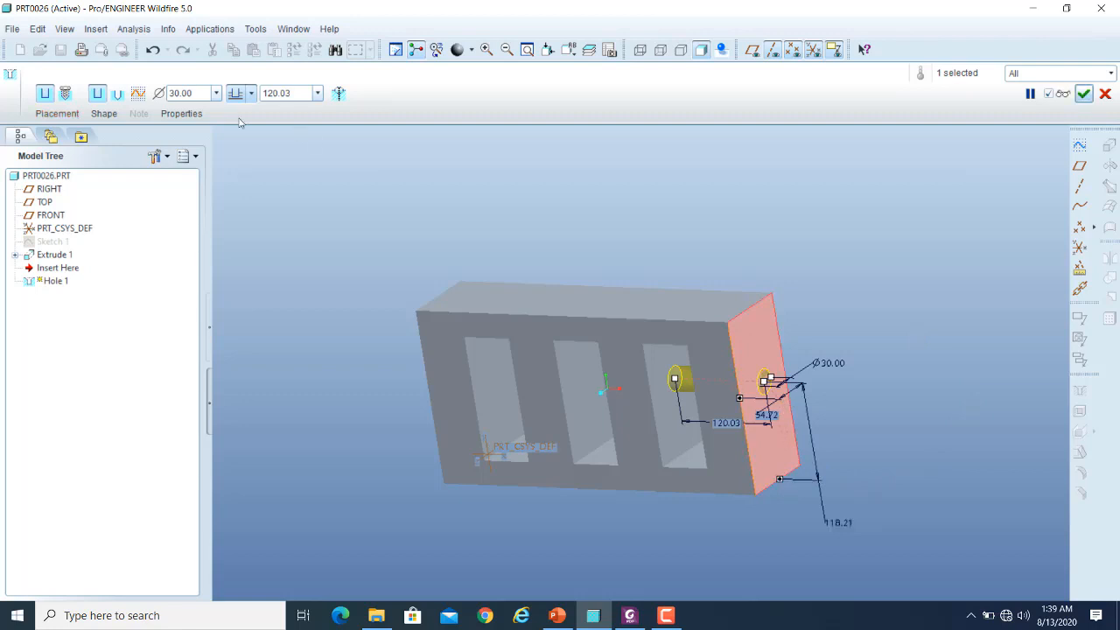
- Set the hole's depth to through all and view it from another angle
{"action": "left_click", "coordinate": [253, 93]}
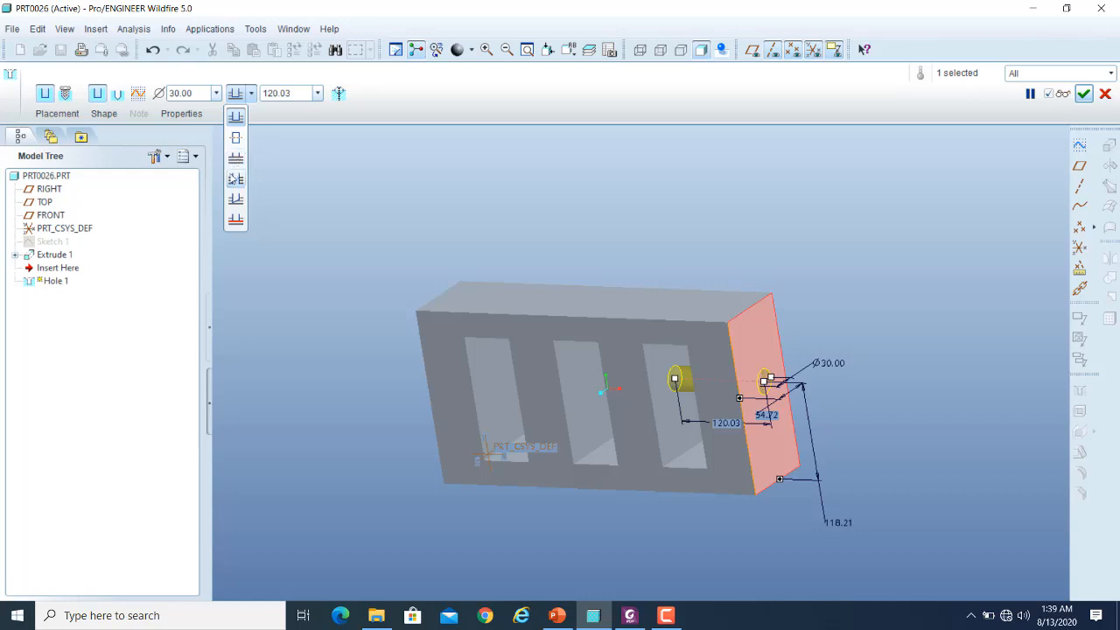
{"action": "left_click", "coordinate": [238, 162]}
{"action": "middle_click_drag", "start_coordinate": [306, 376], "coordinate": [320, 370]}
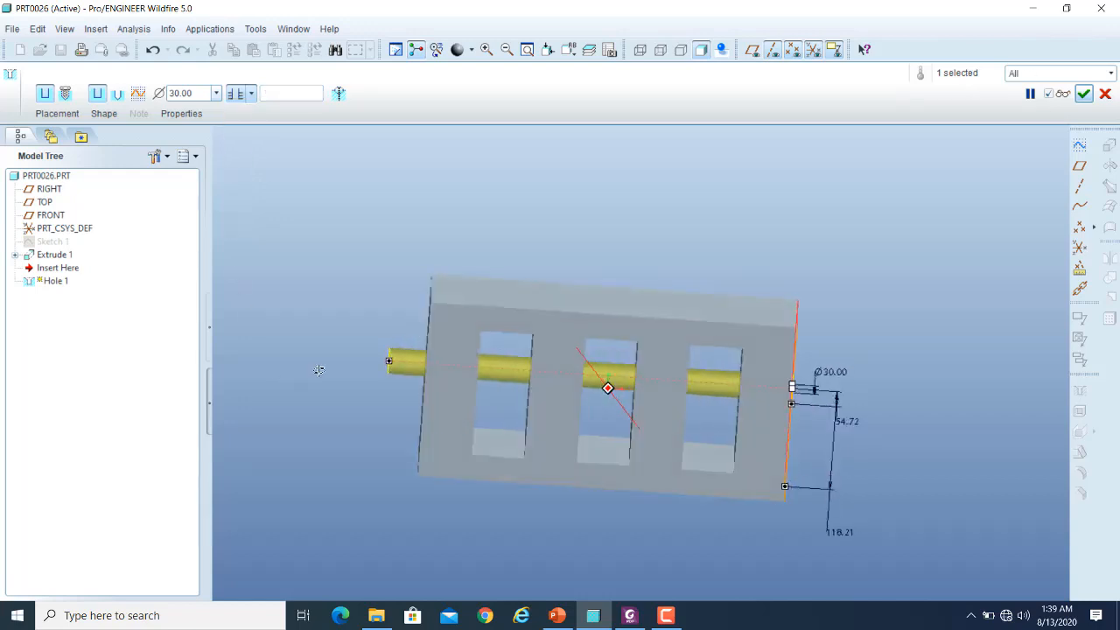
{"action": "middle_click_drag", "start_coordinate": [774, 360], "coordinate": [718, 368]}
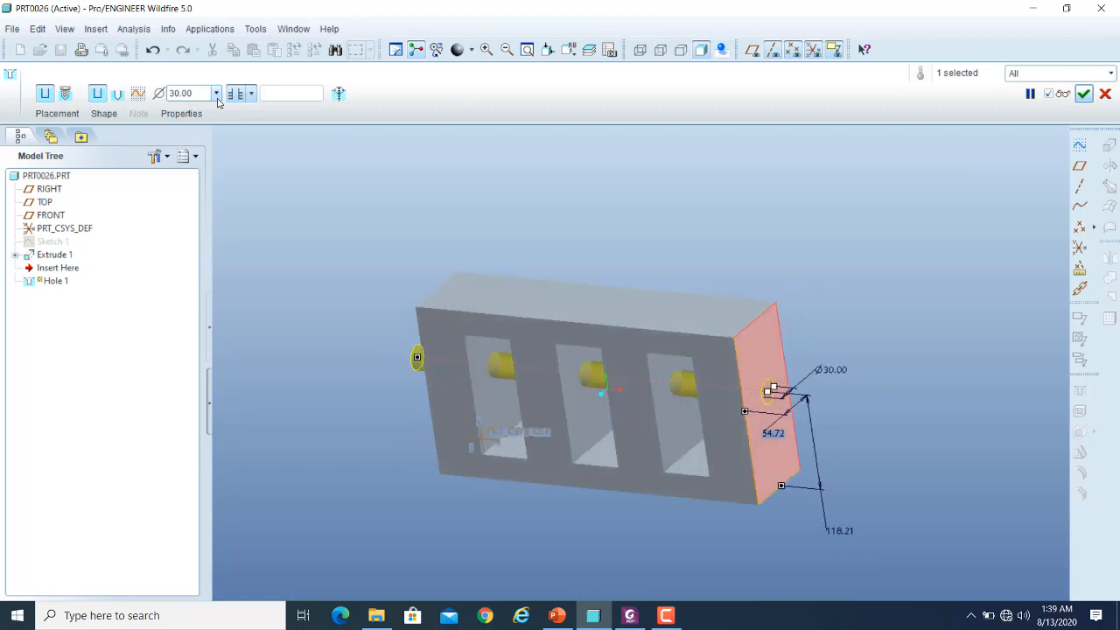
- Set the hole to run through until a surface, trying the far wall of the middle opening and that of the opening nearest the hole
{"action": "left_click", "coordinate": [249, 96]}
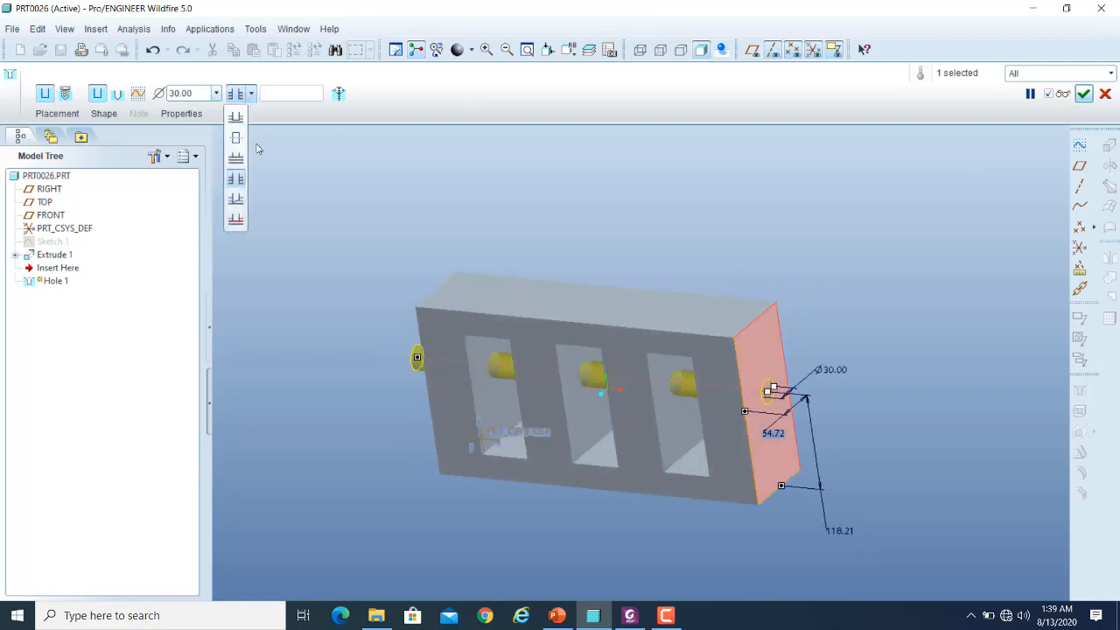
{"action": "left_click", "coordinate": [237, 200]}
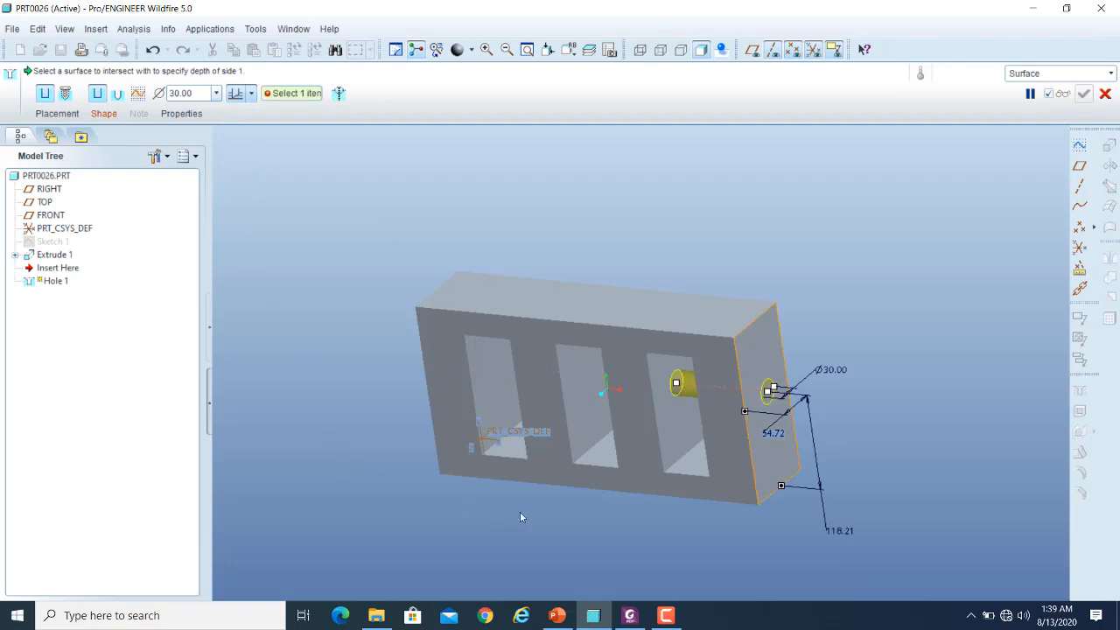
{"action": "left_click", "coordinate": [576, 374]}
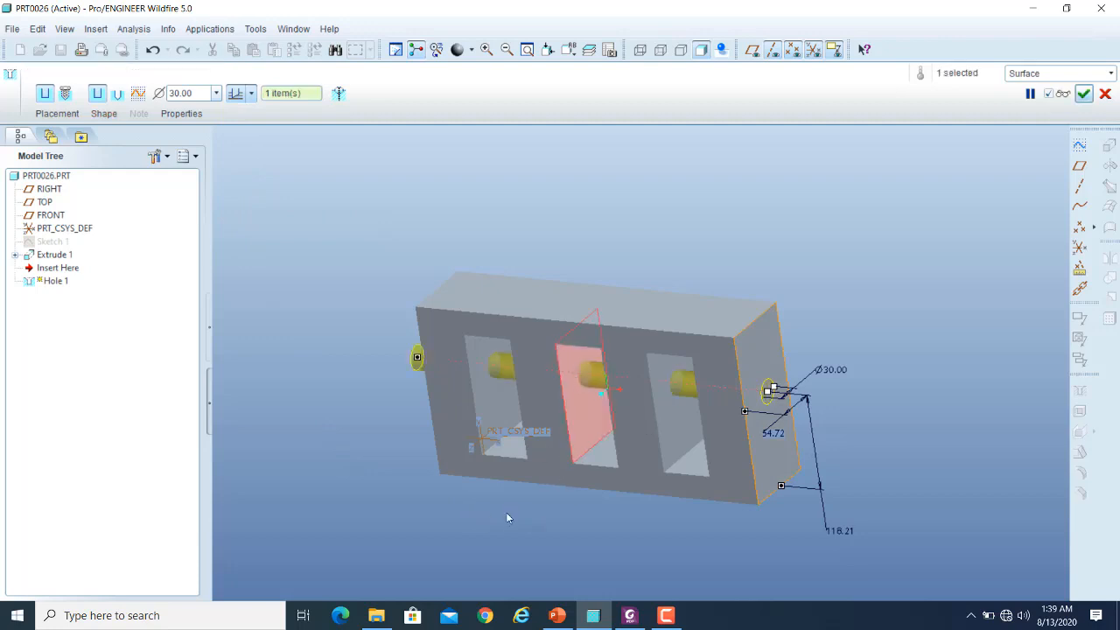
{"action": "left_click", "coordinate": [666, 476]}
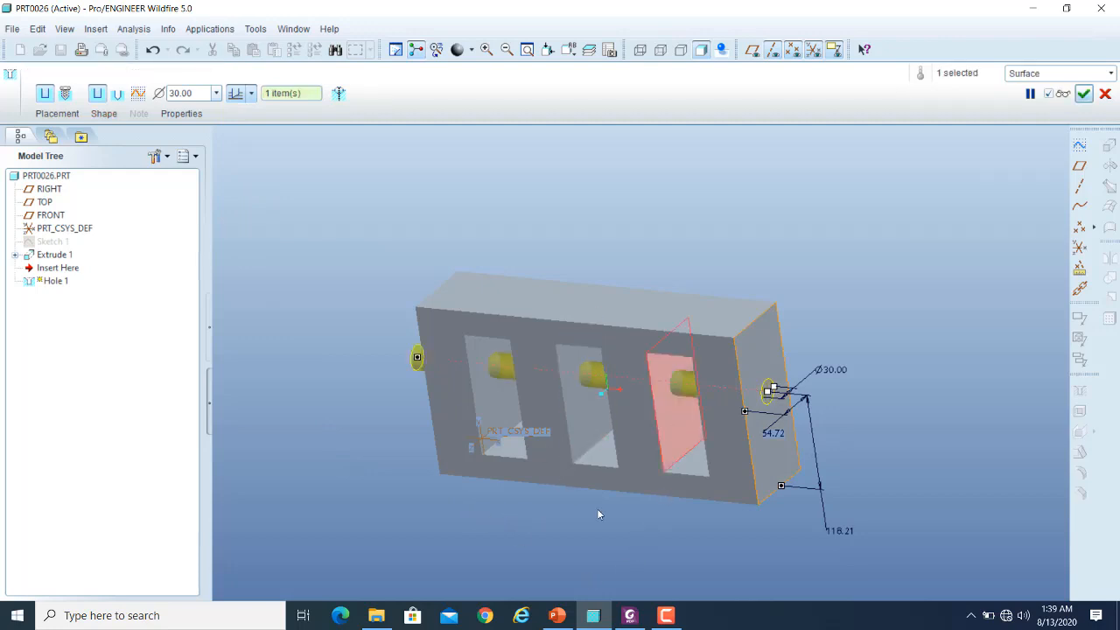
- Use the middle opening's wall nearer the hole's start as the surface to intersect, and preview the hole
{"action": "middle_click_drag", "start_coordinate": [592, 529], "coordinate": [607, 388]}
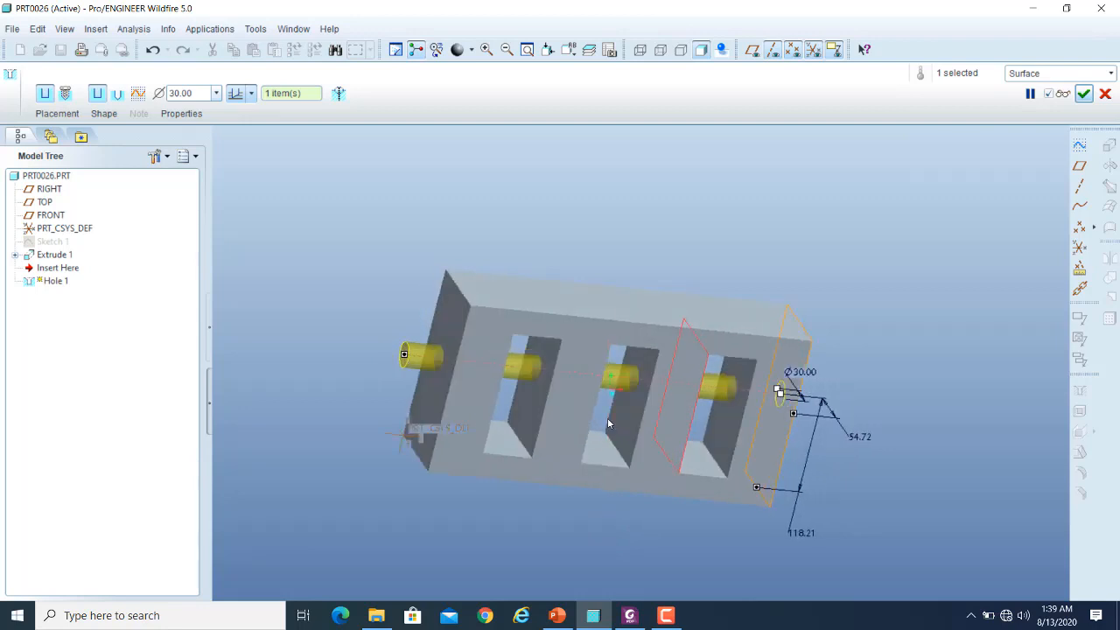
{"action": "left_click", "coordinate": [622, 410]}
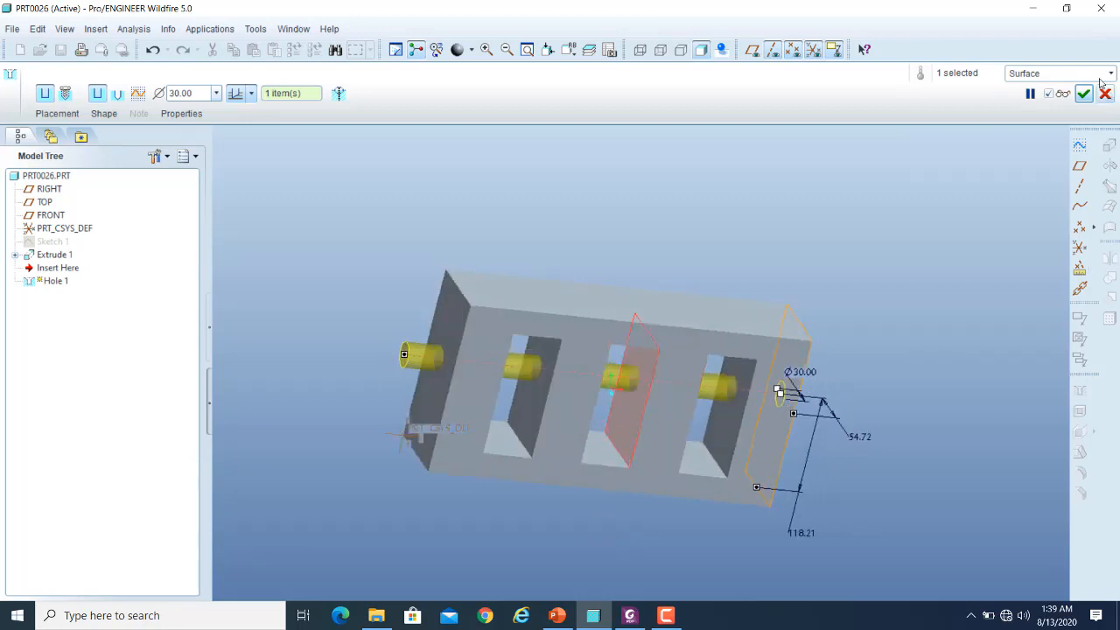
{"action": "left_click", "coordinate": [1069, 96]}
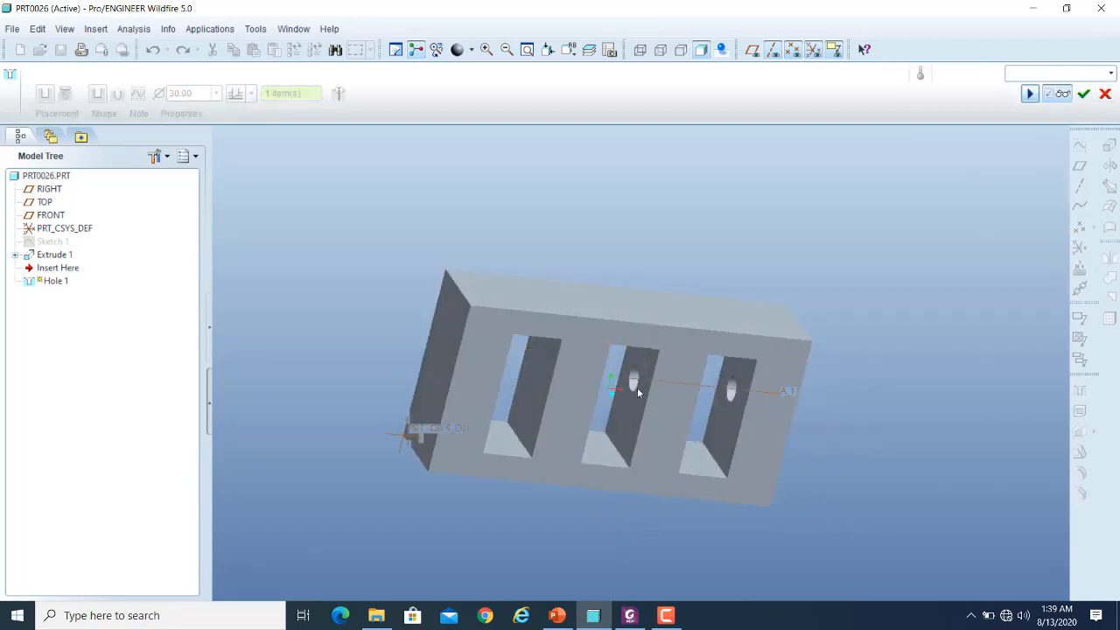
{"action": "left_click", "coordinate": [1063, 95]}
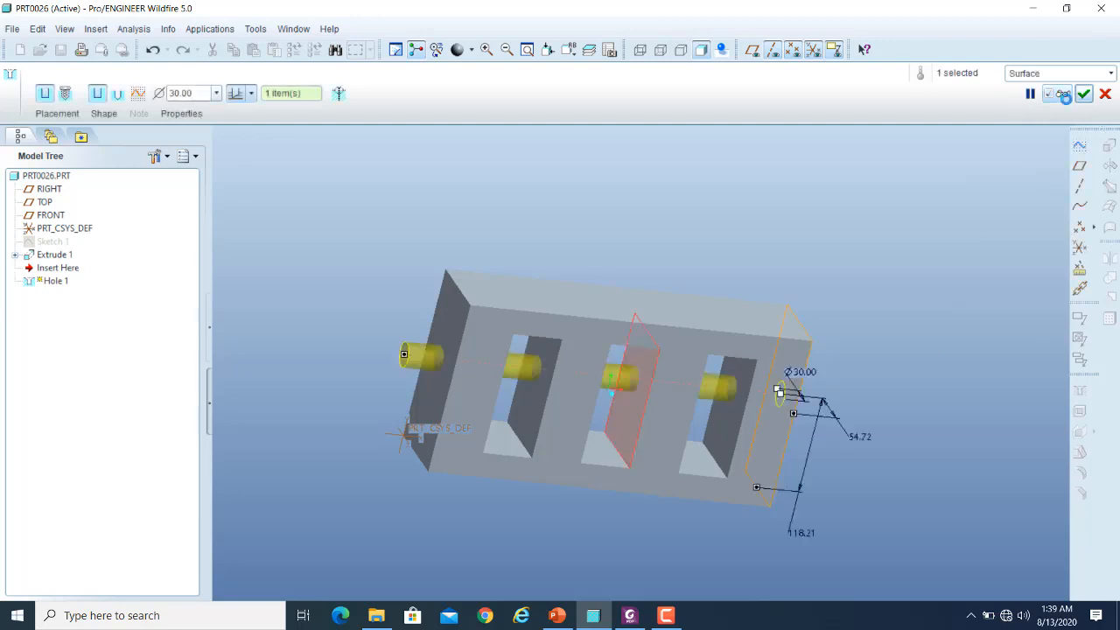
- Switch the hole's depth to a selected reference, trying the vertical edges facing the hole's start on the farthest and middle openings
{"action": "left_click", "coordinate": [252, 93]}
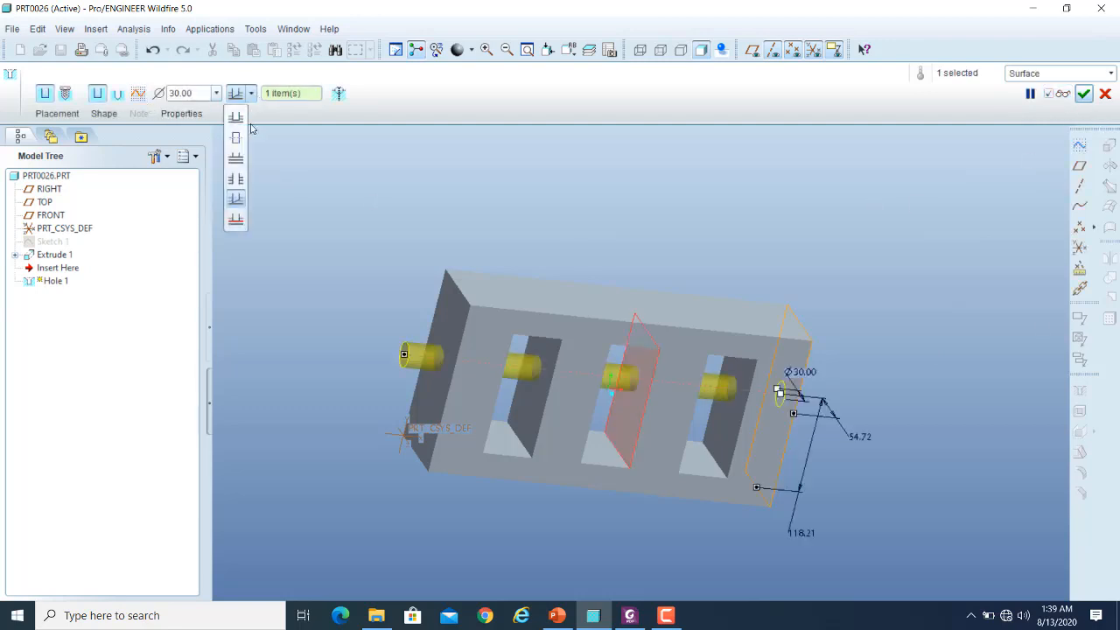
{"action": "left_click", "coordinate": [237, 201]}
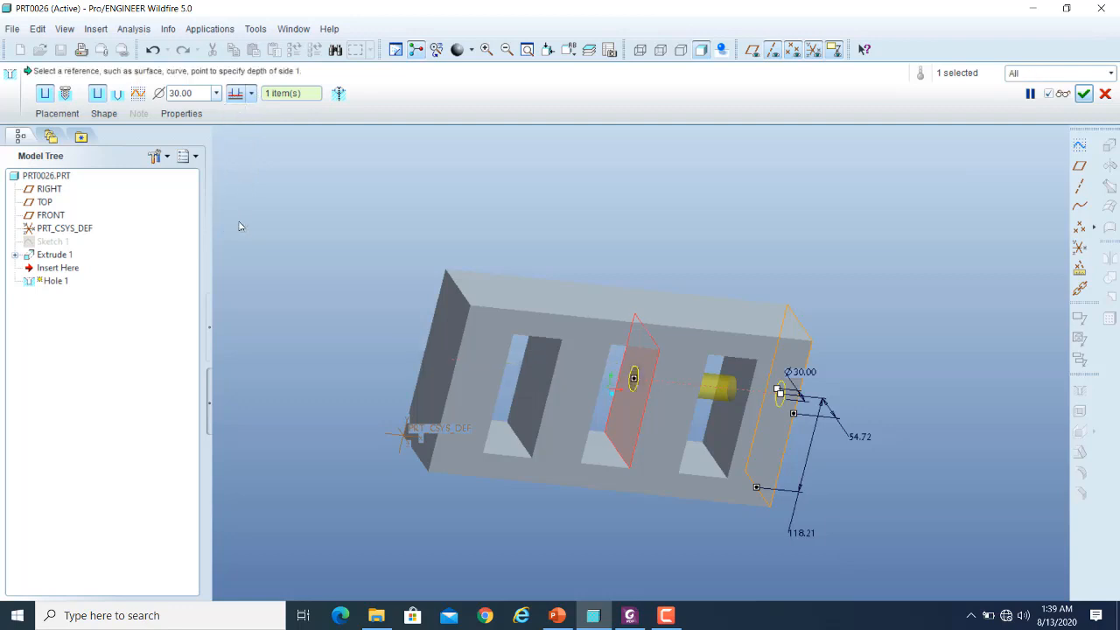
{"action": "left_click", "coordinate": [536, 396]}
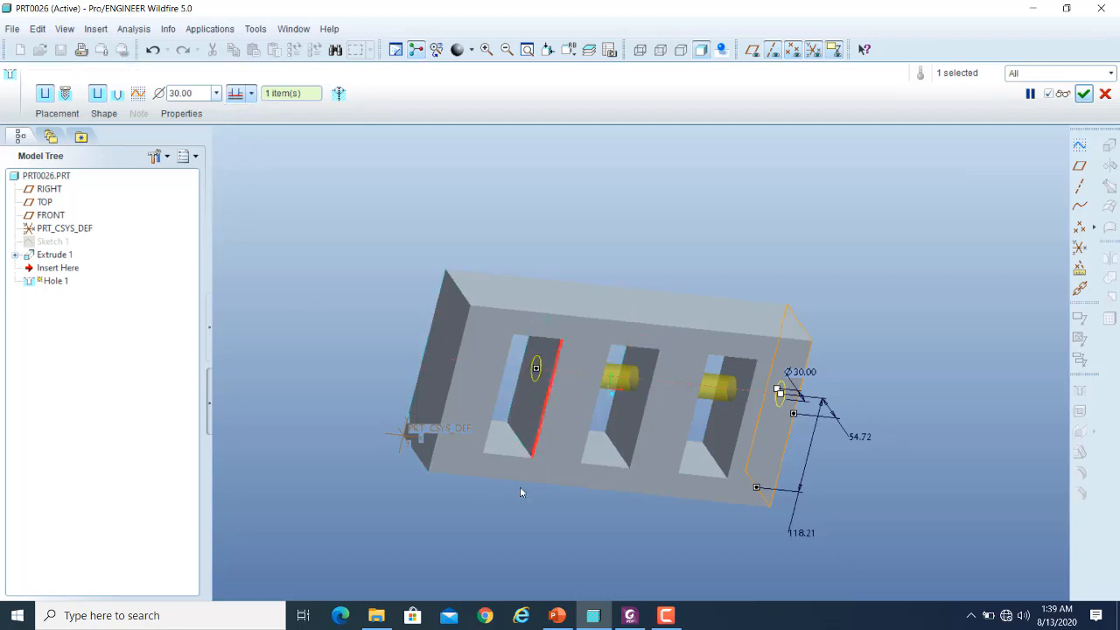
{"action": "mouse_move", "coordinate": [680, 530]}
{"action": "middle_mouse_down"}
{"action": "mouse_move", "coordinate": [635, 531]}
{"action": "mouse_move", "coordinate": [663, 531]}
{"action": "middle_mouse_up"}
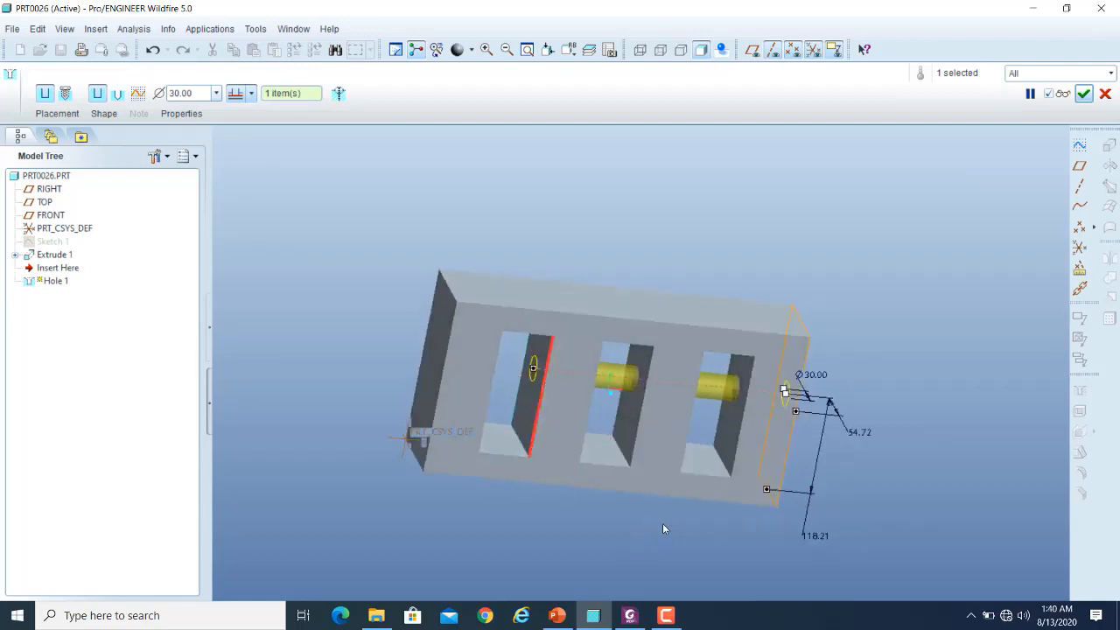
{"action": "scroll", "coordinate": [617, 495], "scroll_direction": "up", "scroll_amount": 3}
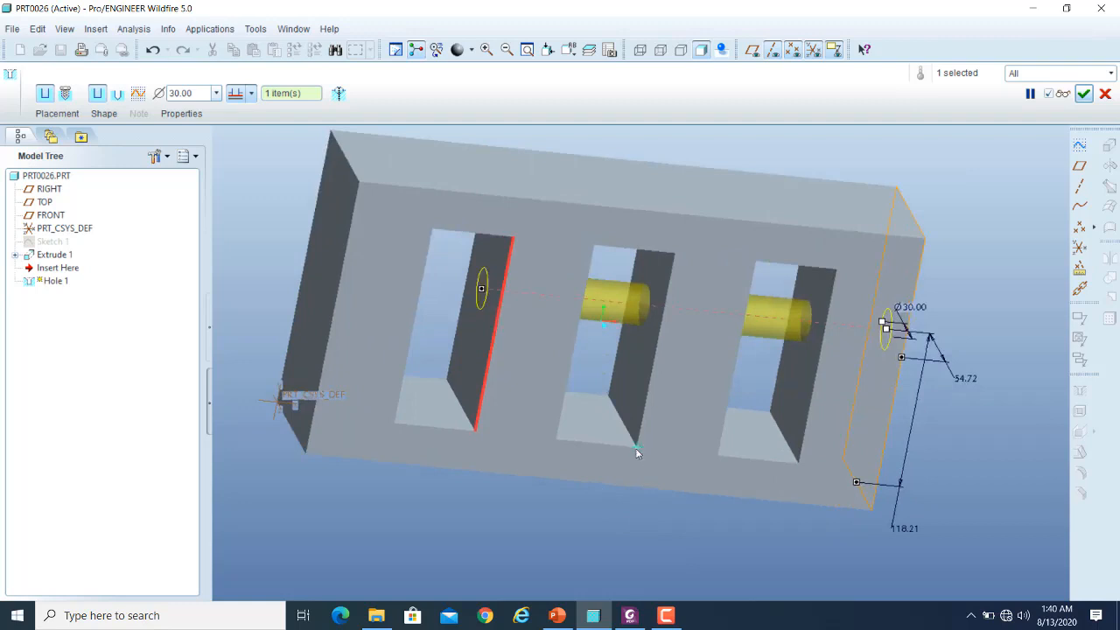
{"action": "left_click", "coordinate": [660, 340]}
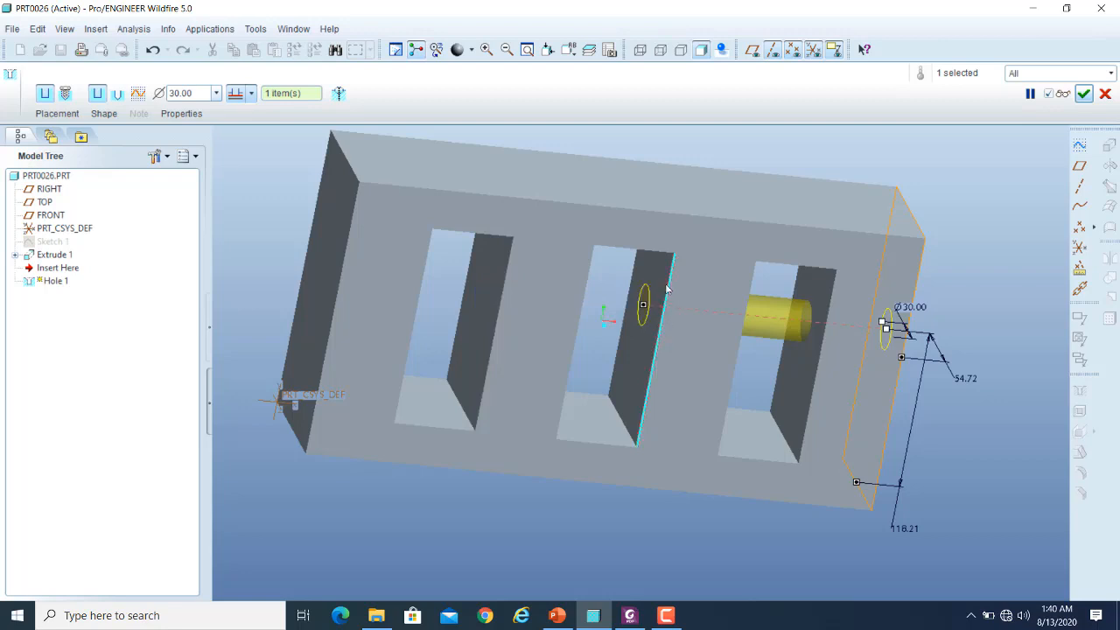
- Try the middle opening's lower corner as depth reference, replace it with the farthest opening's upper corner nearer the hole's start, and finish the hole
{"action": "left_click", "coordinate": [636, 448]}
{"action": "left_click", "coordinate": [514, 238], "text": "ctrl"}
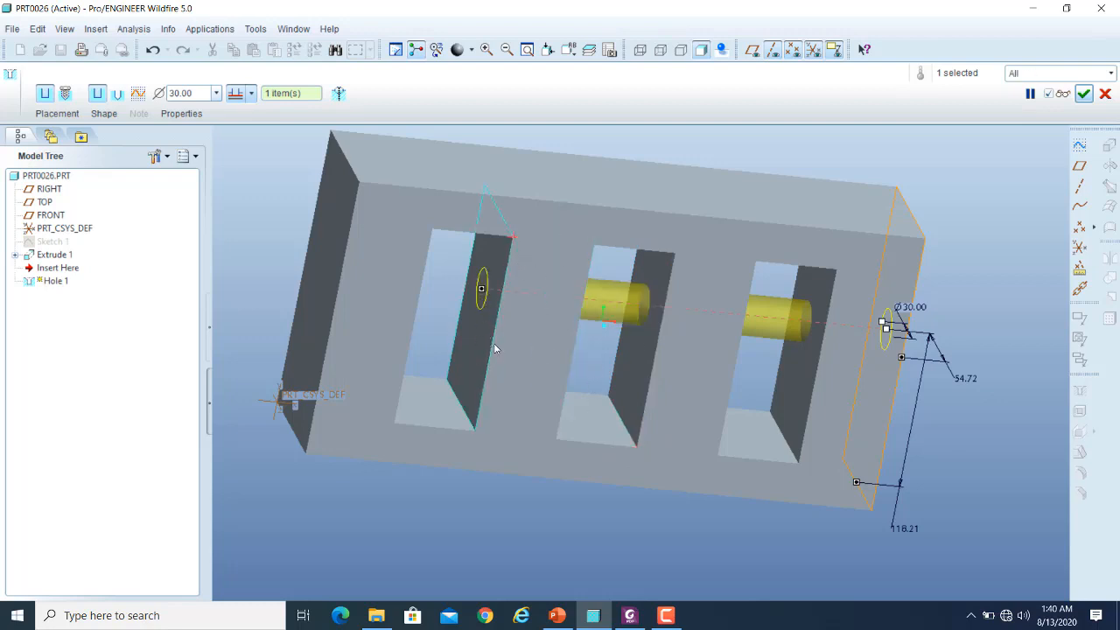
{"action": "left_click", "coordinate": [1084, 94]}
{"action": "middle_click_drag", "start_coordinate": [1026, 280], "coordinate": [984, 258]}
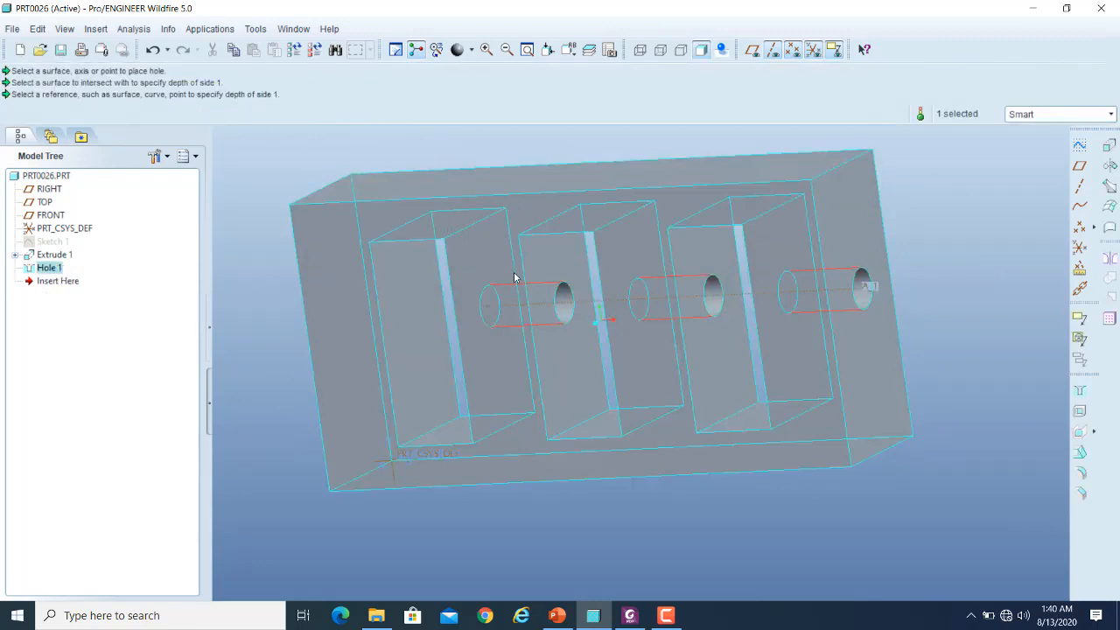
{"action": "scroll", "coordinate": [519, 386], "scroll_direction": "up", "scroll_amount": 2}
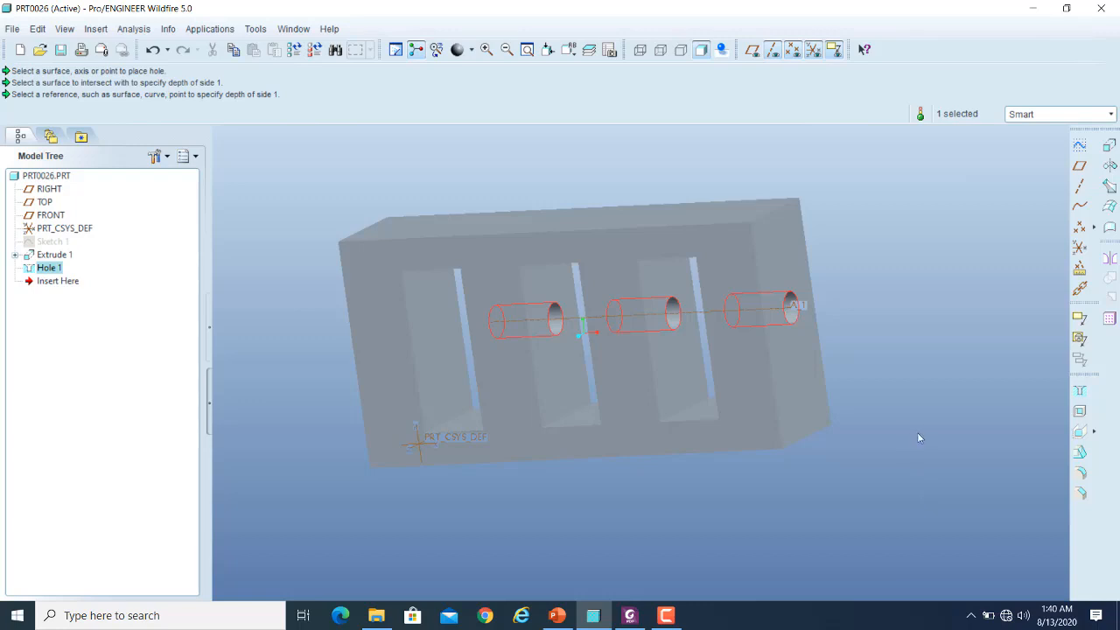
{"action": "left_click", "coordinate": [666, 616]}
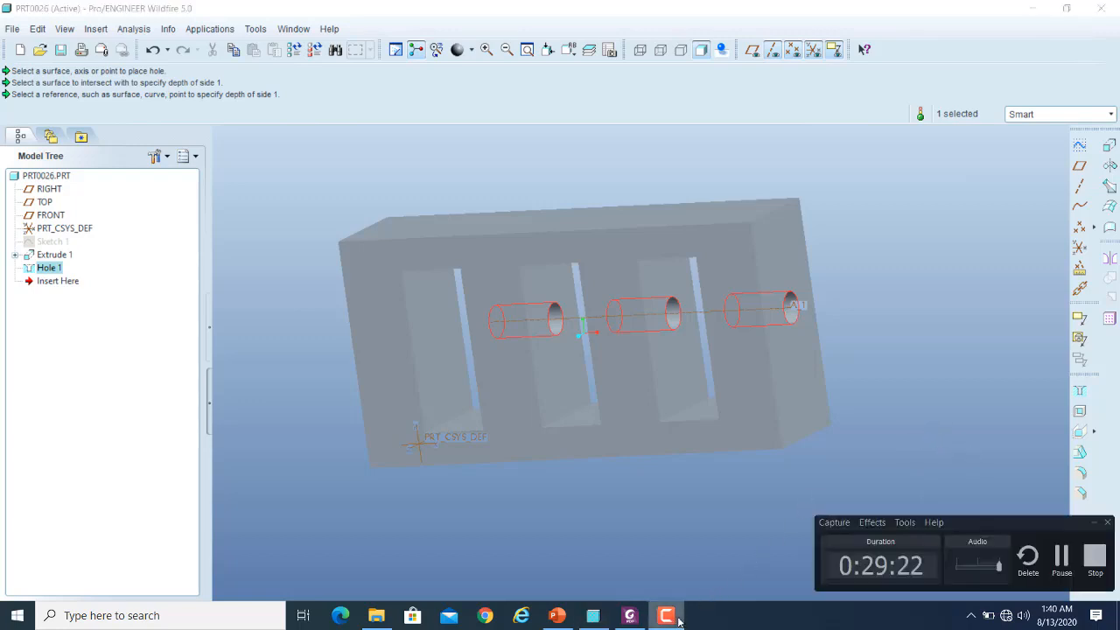